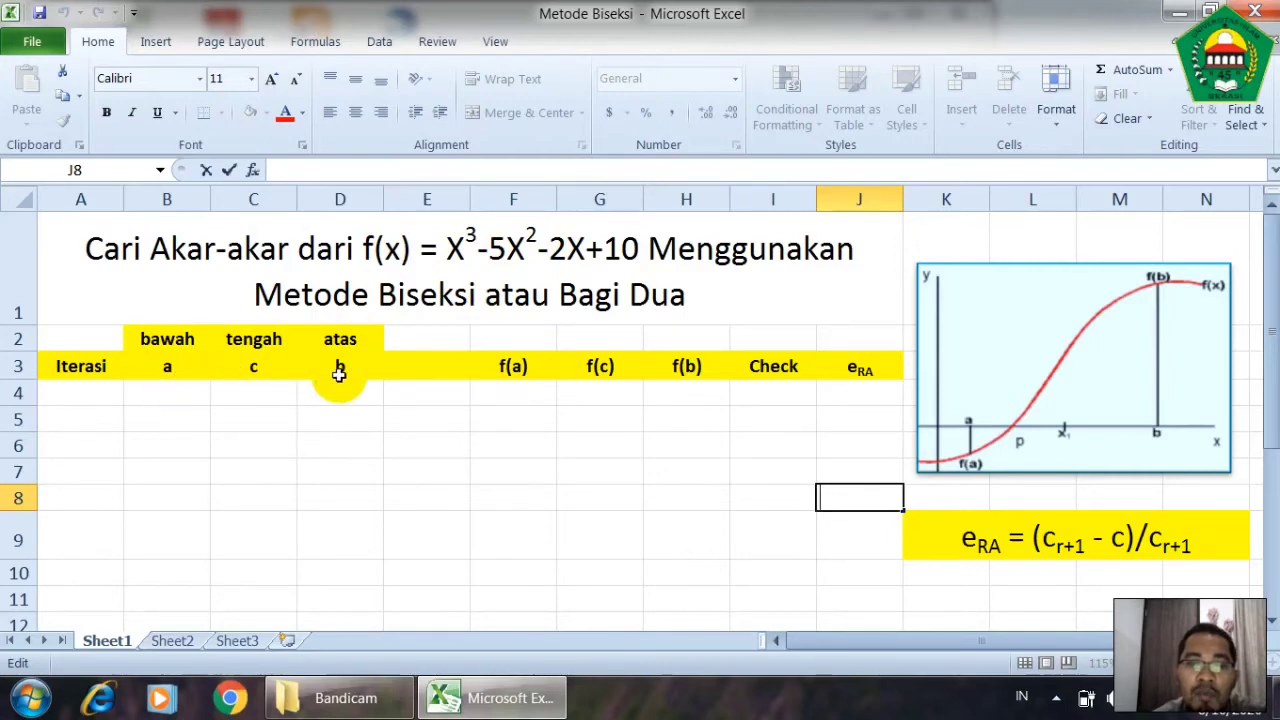
Enter the initial interval in row 4: lower bound a = 1 in B4 and upper bound b = 3 in D4.
left_click(170, 391)
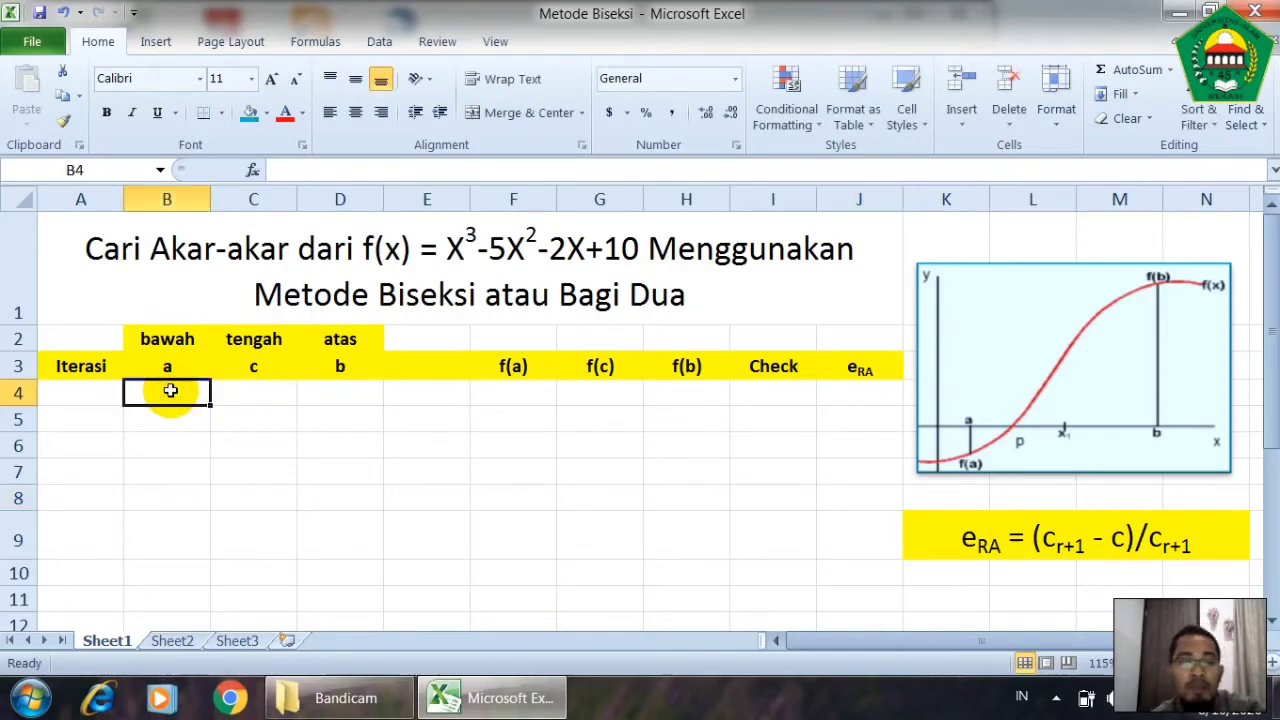
type("1")
left_click(331, 388)
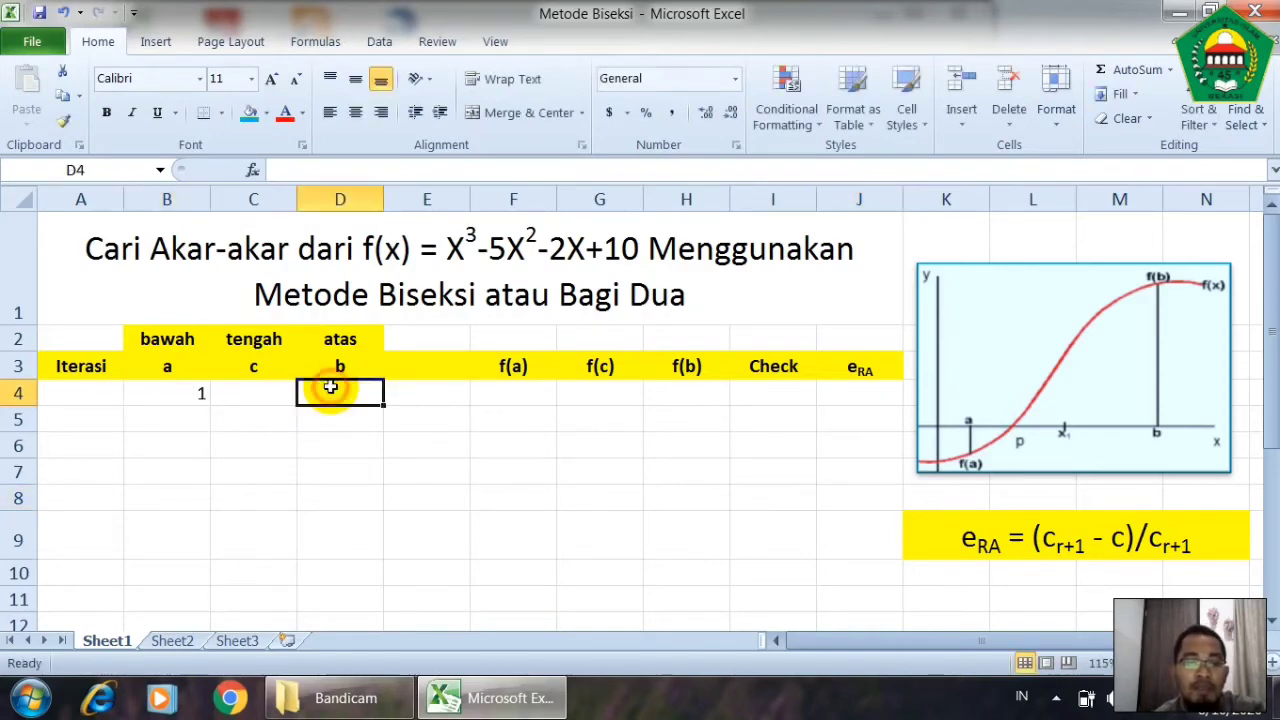
type("3")
left_click(337, 494)
Calculate the midpoint c in C4 with the formula =(B4+D4)/2.
left_click(262, 392)
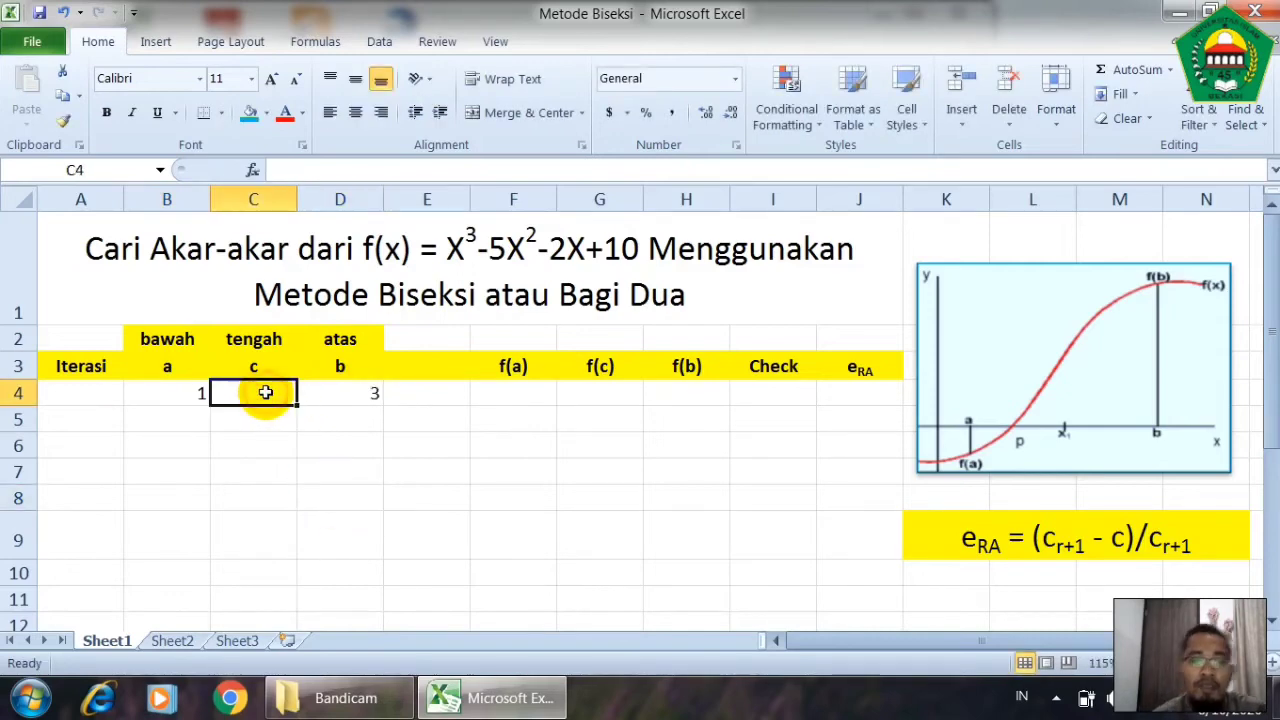
type("=")
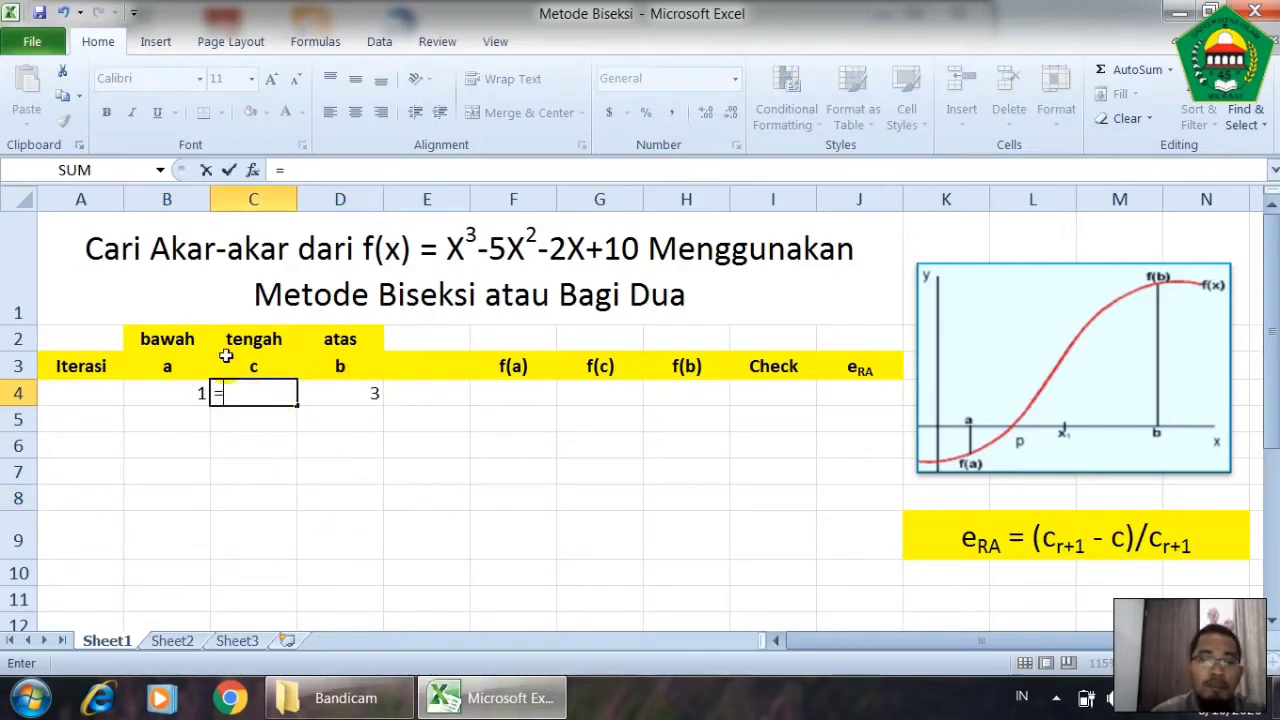
type("(")
left_click(189, 394)
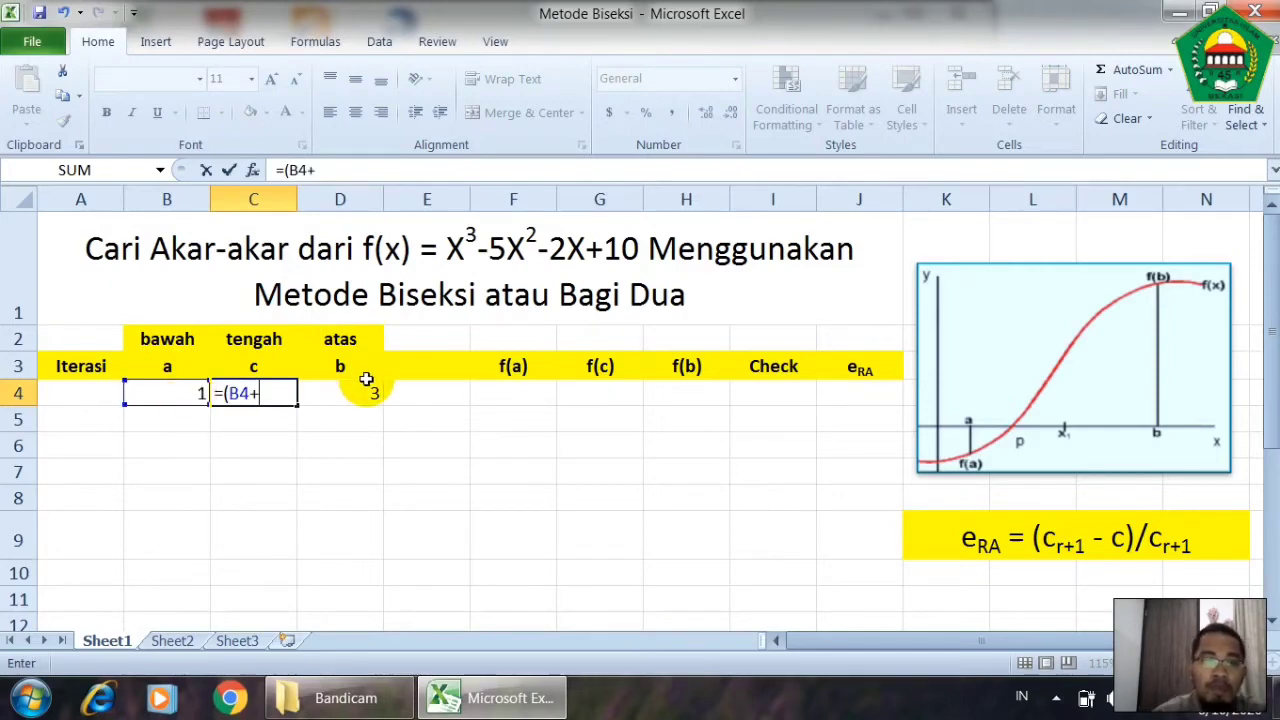
left_click(354, 395)
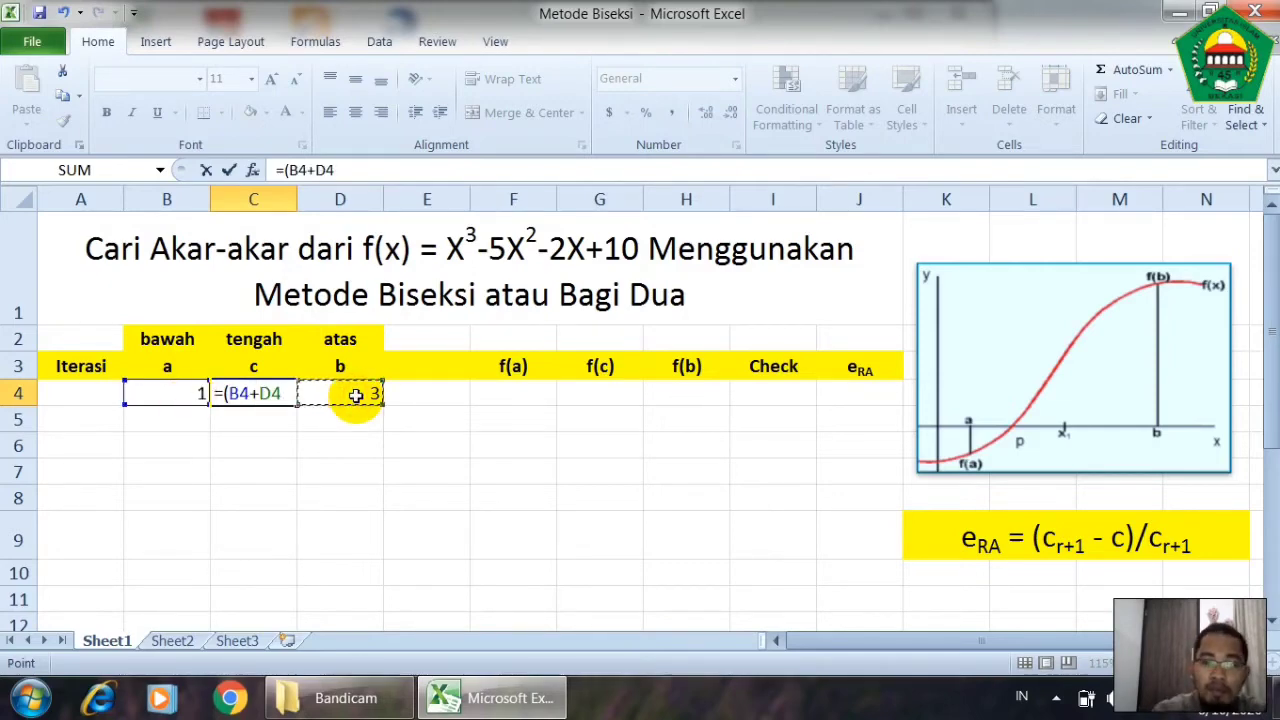
type(")/2")
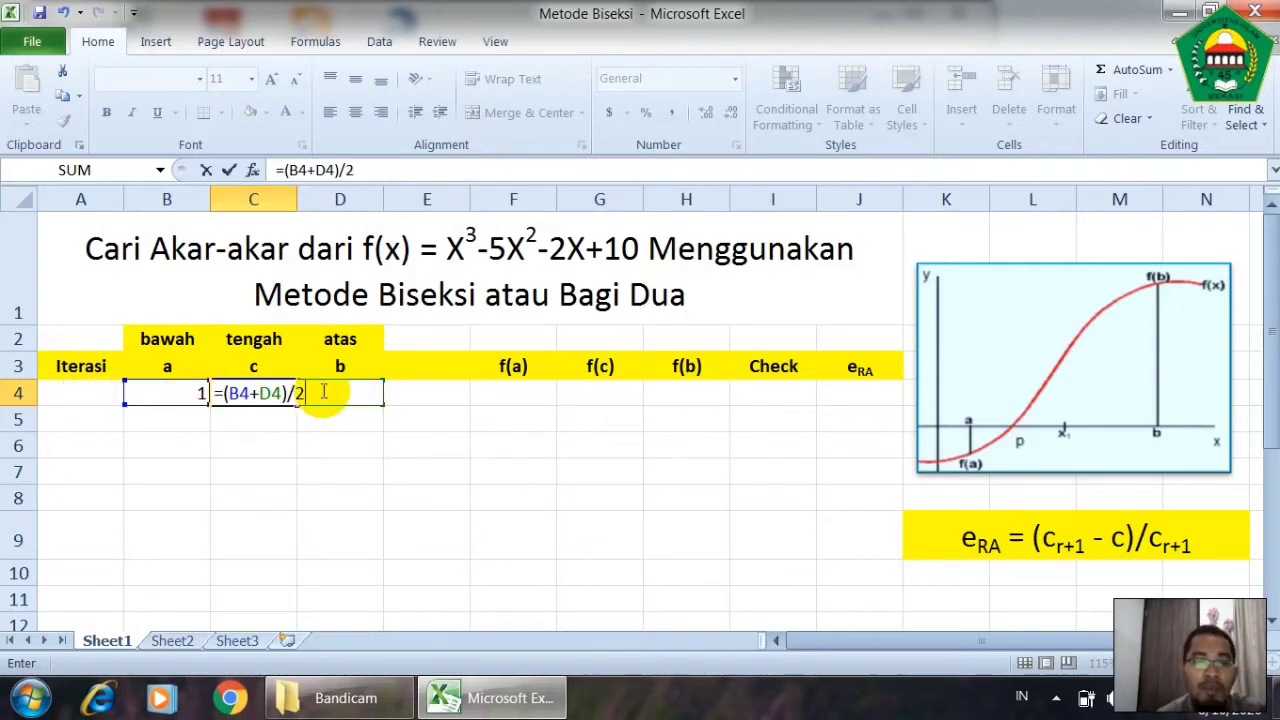
key("Return")
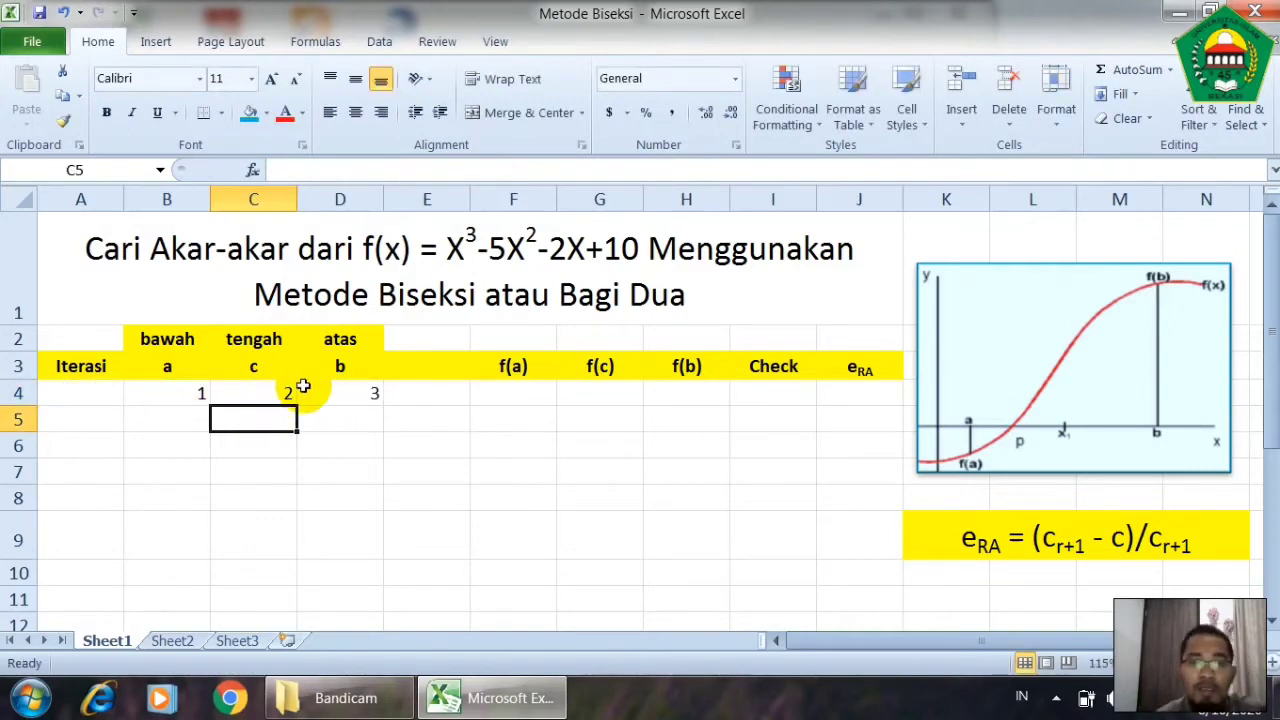
Enter =B4^3-5*B4^2-2*B4+10 for f(a) in F4 and fill it across to f(c) and f(b) in G4:H4.
left_click(543, 393)
type("=")
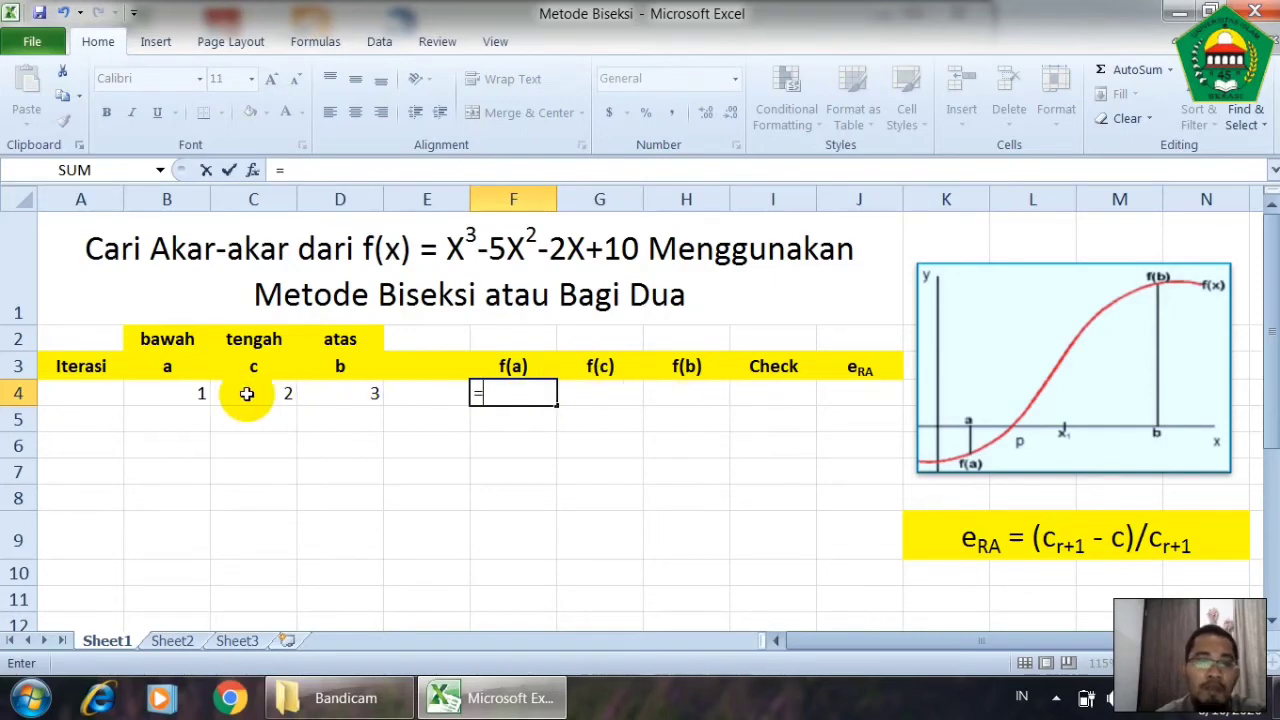
left_click(175, 393)
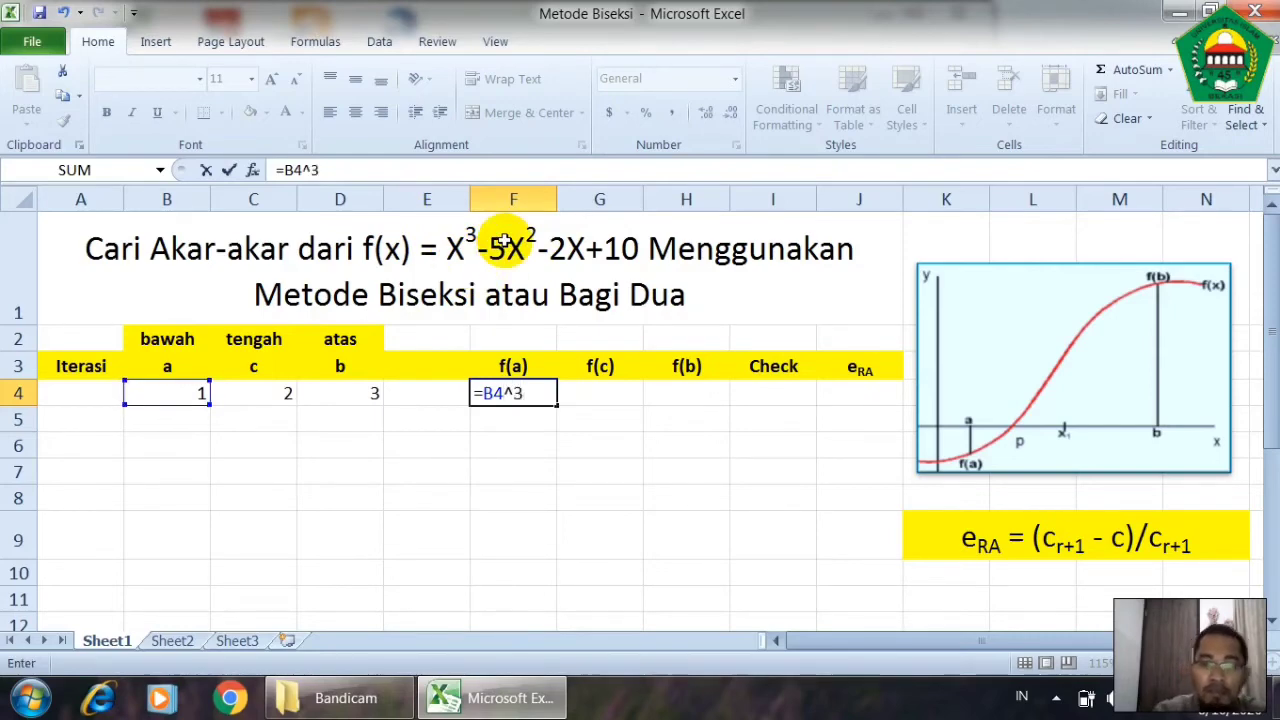
left_click(169, 396)
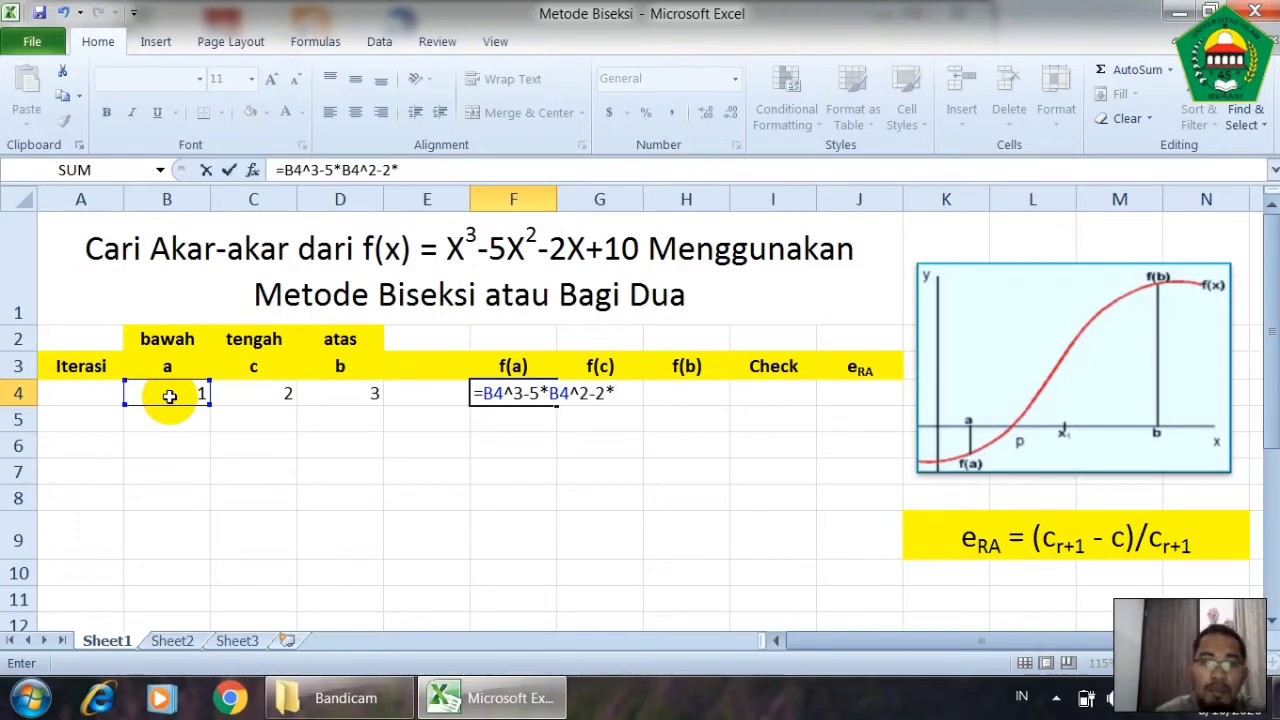
left_click(169, 396)
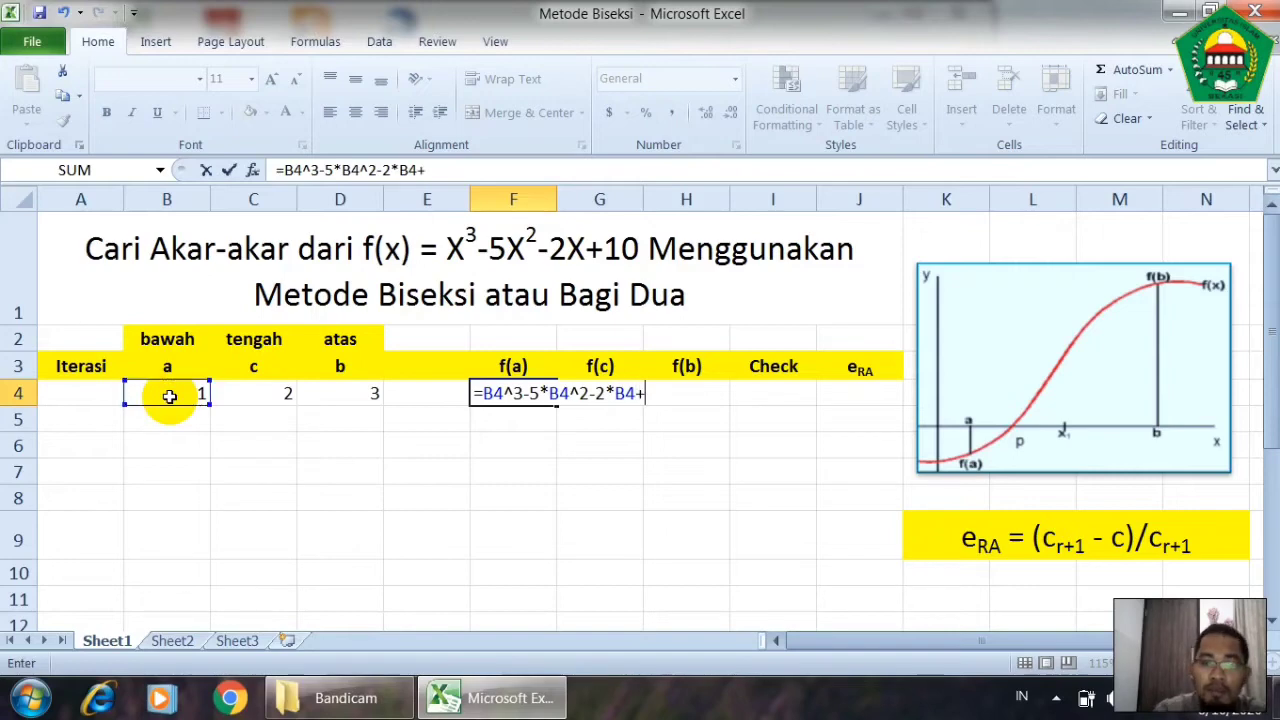
key("Return")
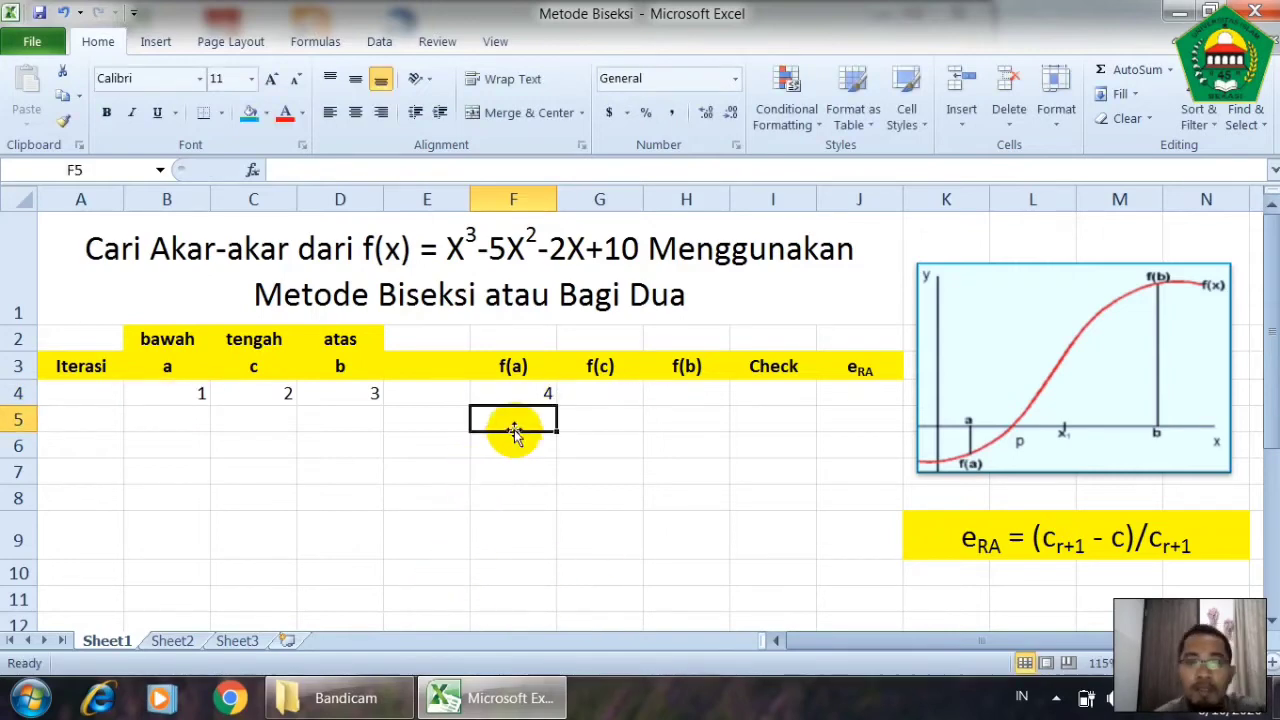
left_click(535, 396)
left_click_drag(556, 404, 702, 410)
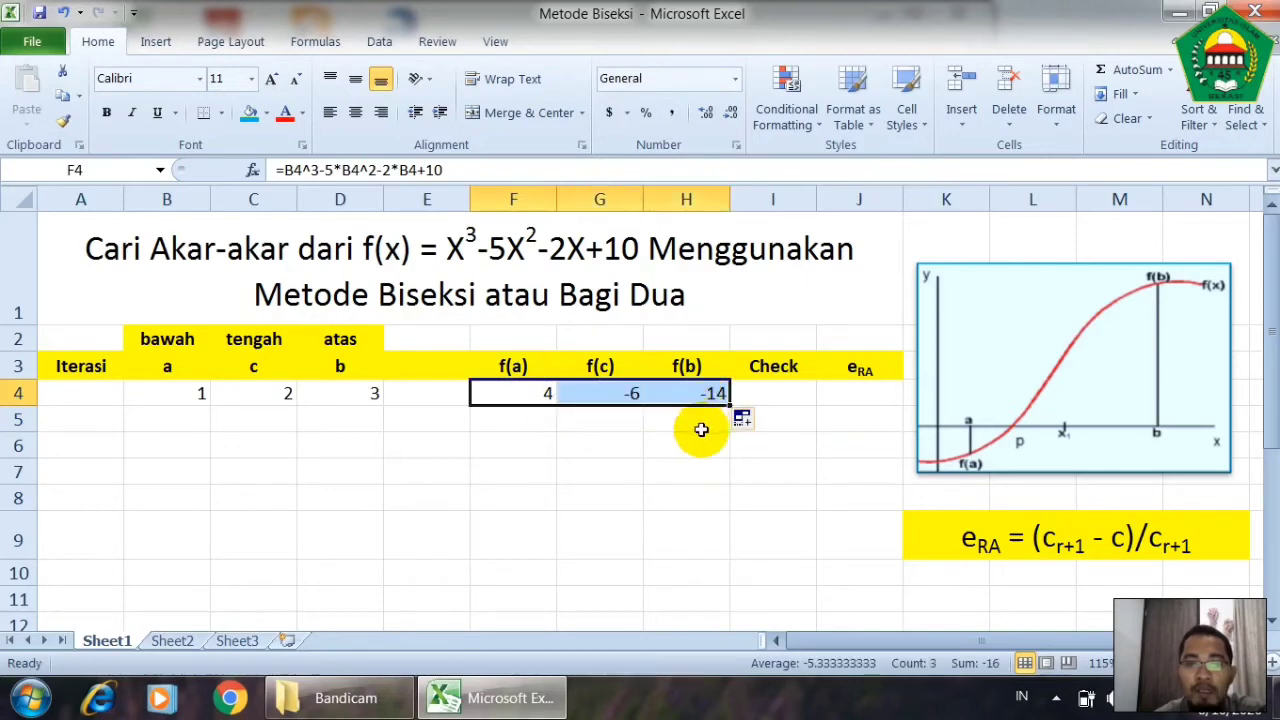
Calculate the Check value in I4 as the product of f(a) and f(c), =F4*G4.
left_click(763, 388)
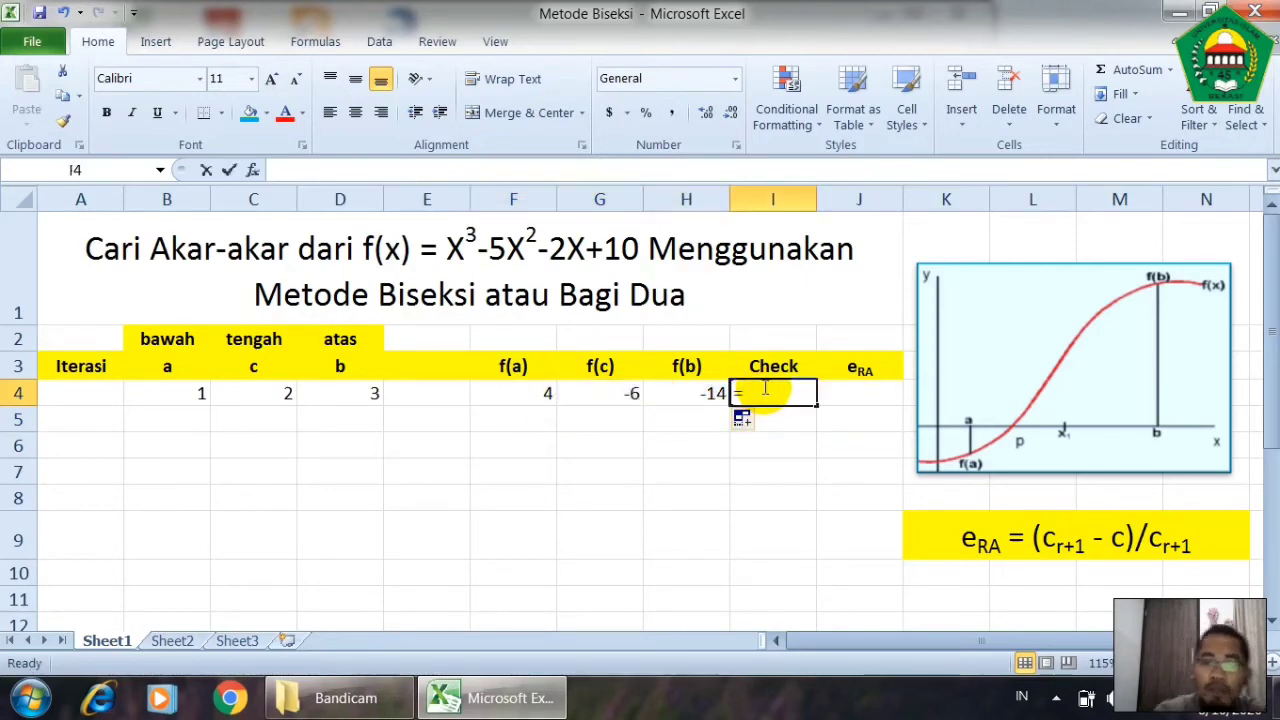
type("=")
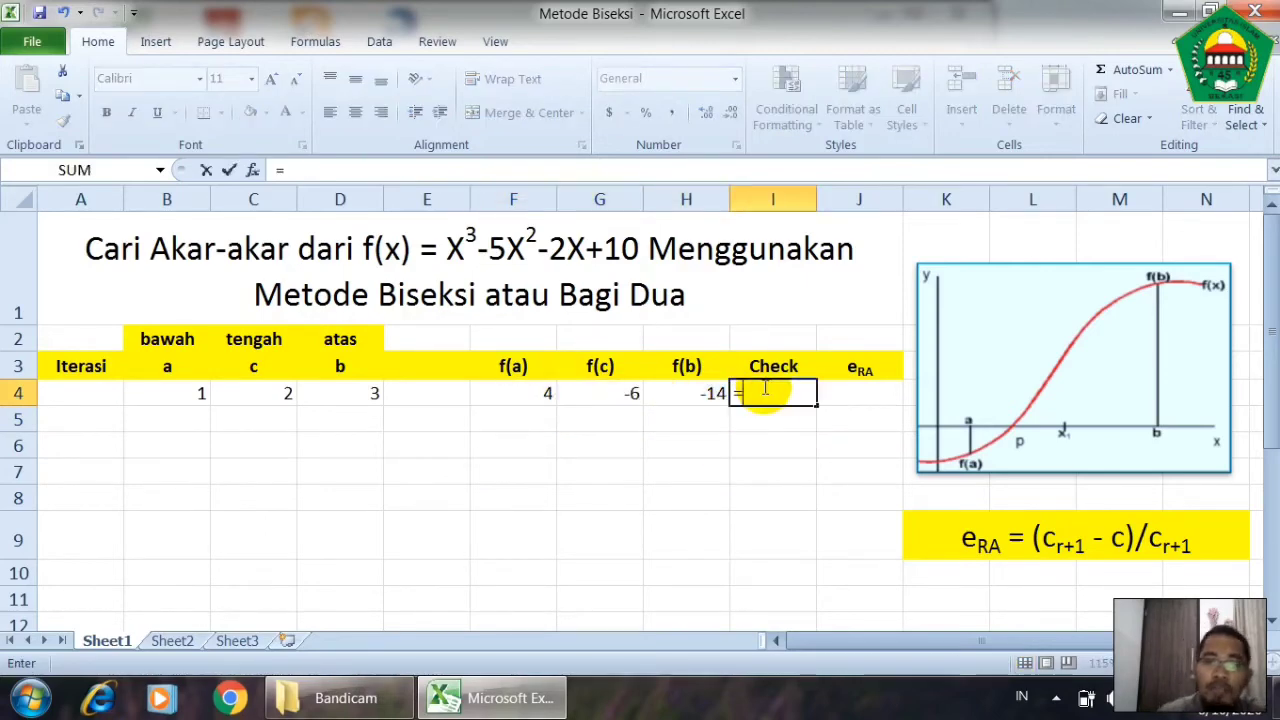
left_click(533, 396)
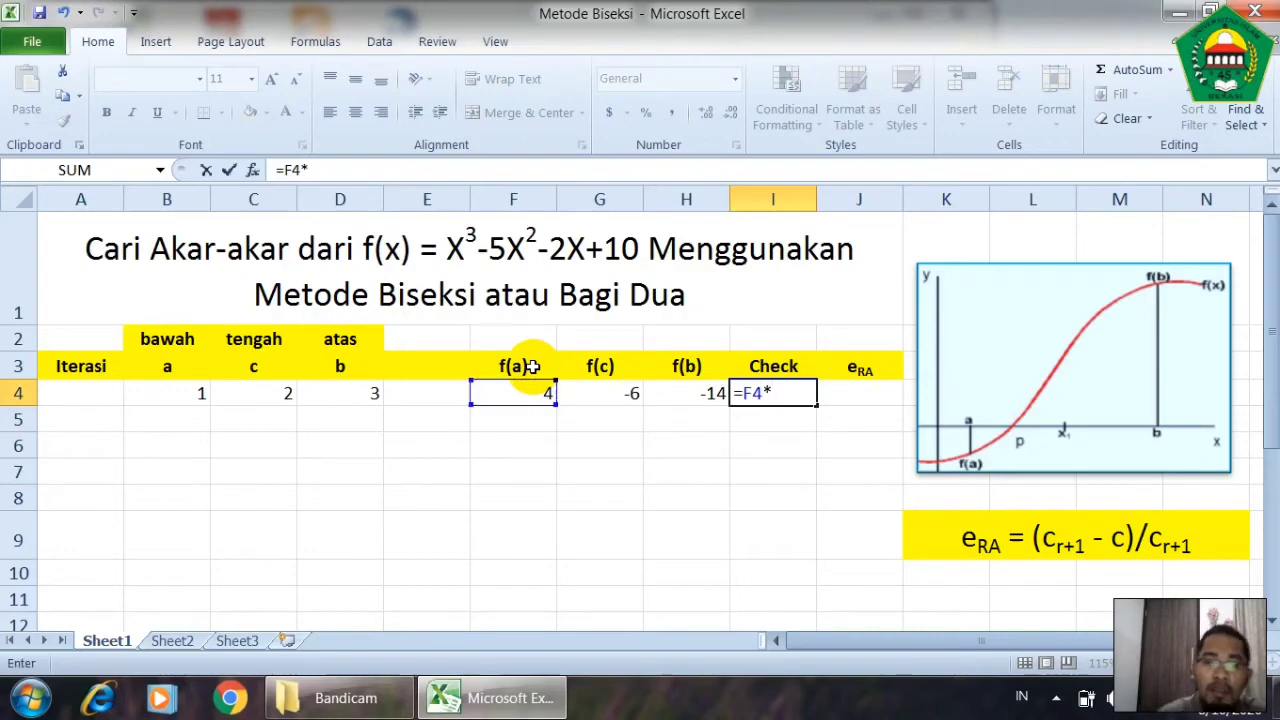
left_click(614, 390)
key("Return")
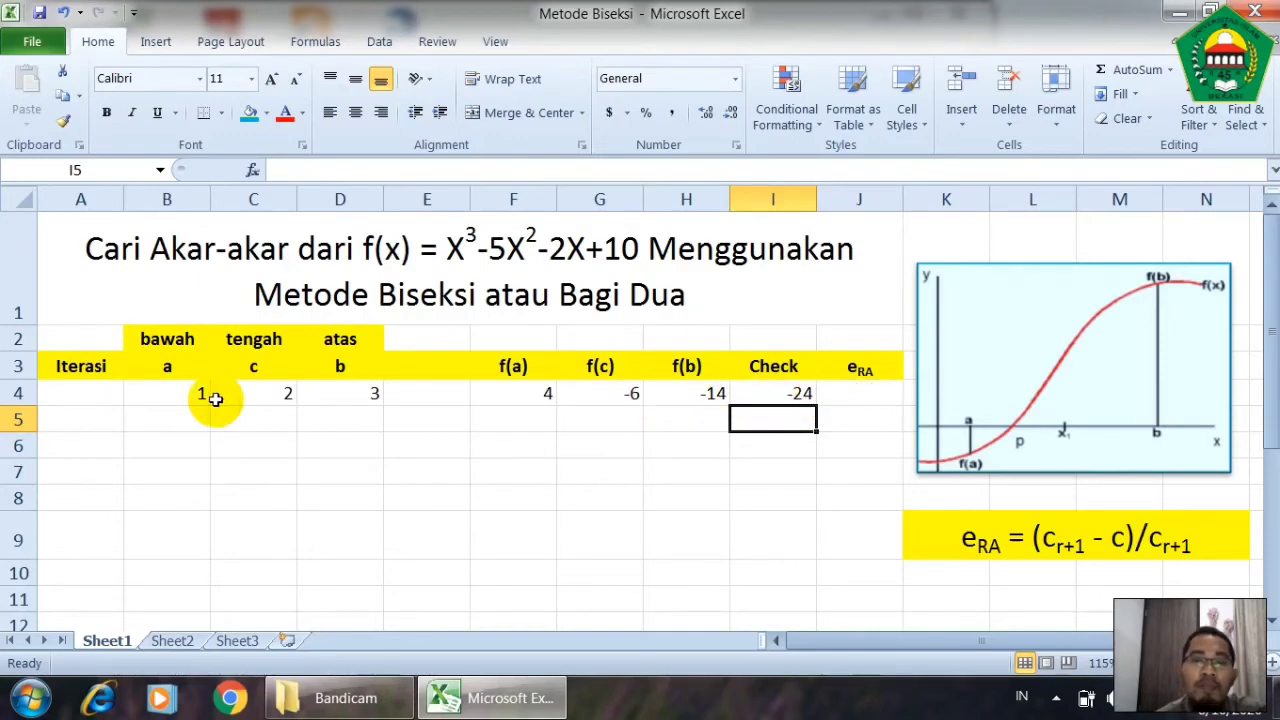
Number the first two iterations by entering 1 in A4 and 2 in A5.
left_click(181, 416)
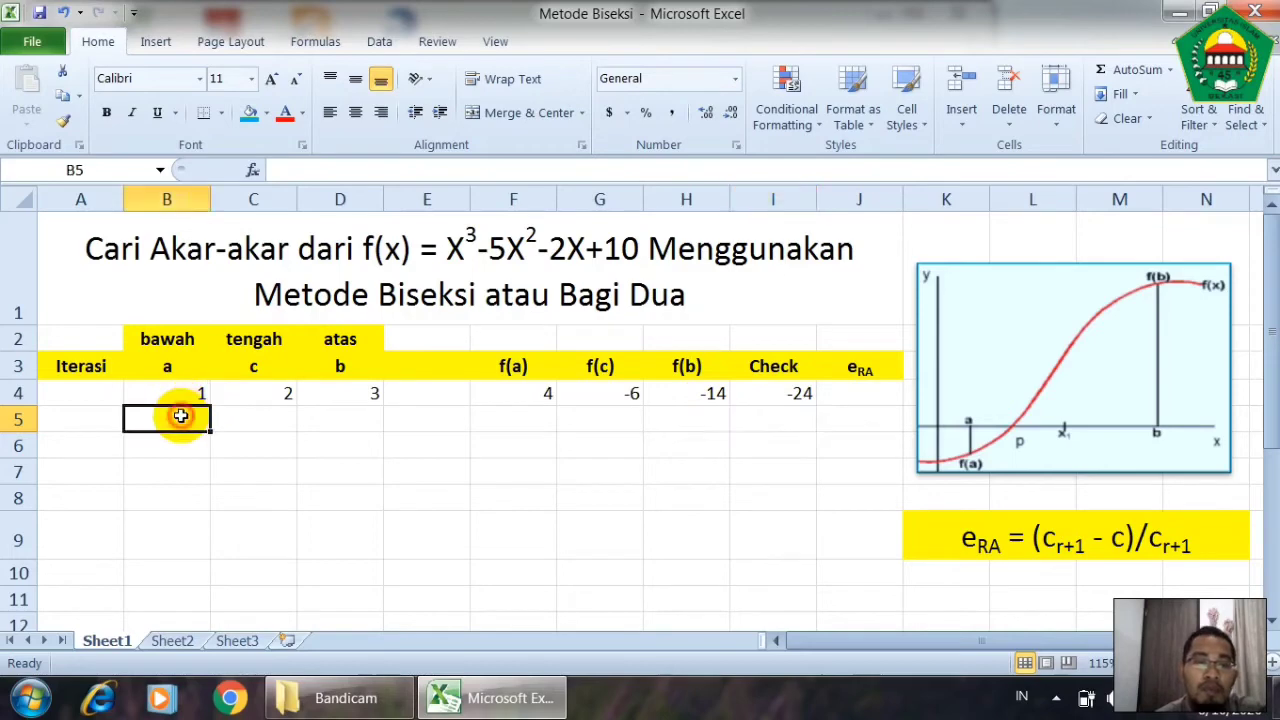
left_click(106, 390)
type("1")
key("Return")
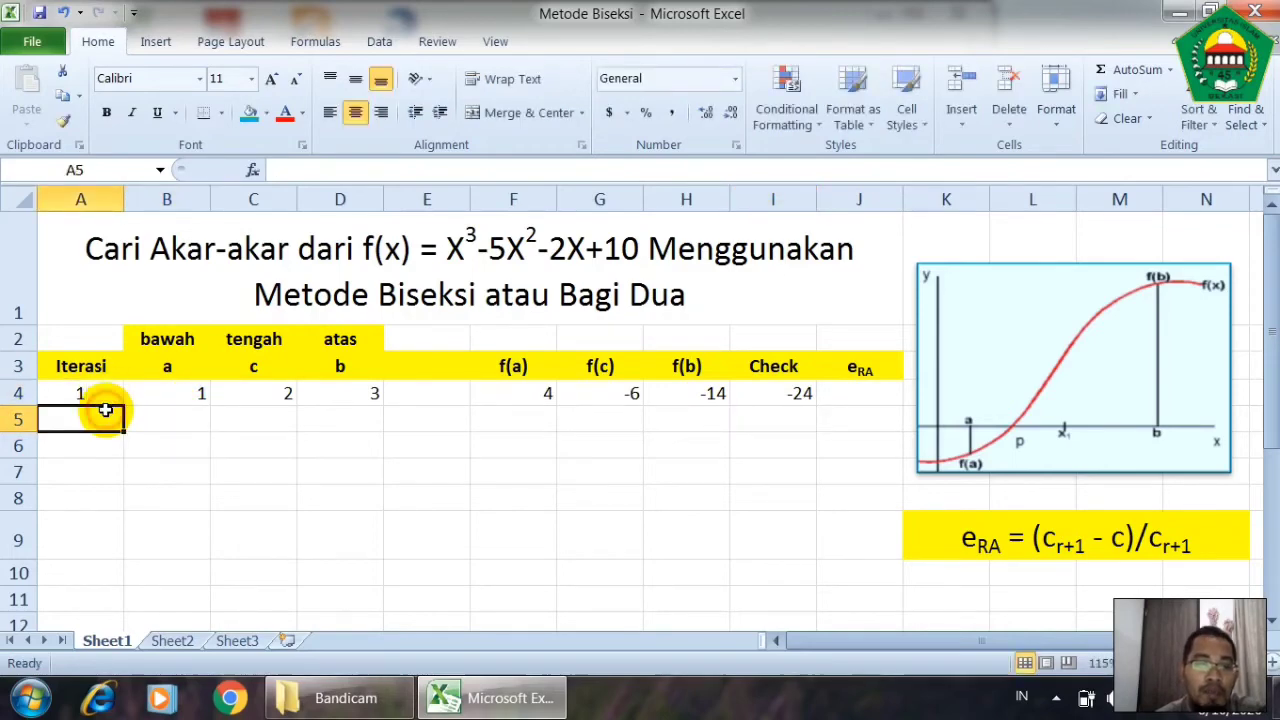
type("2")
Set the second iteration's bounds by linking a in B5 to =B4 and b in D5 to =C4.
left_click(172, 418)
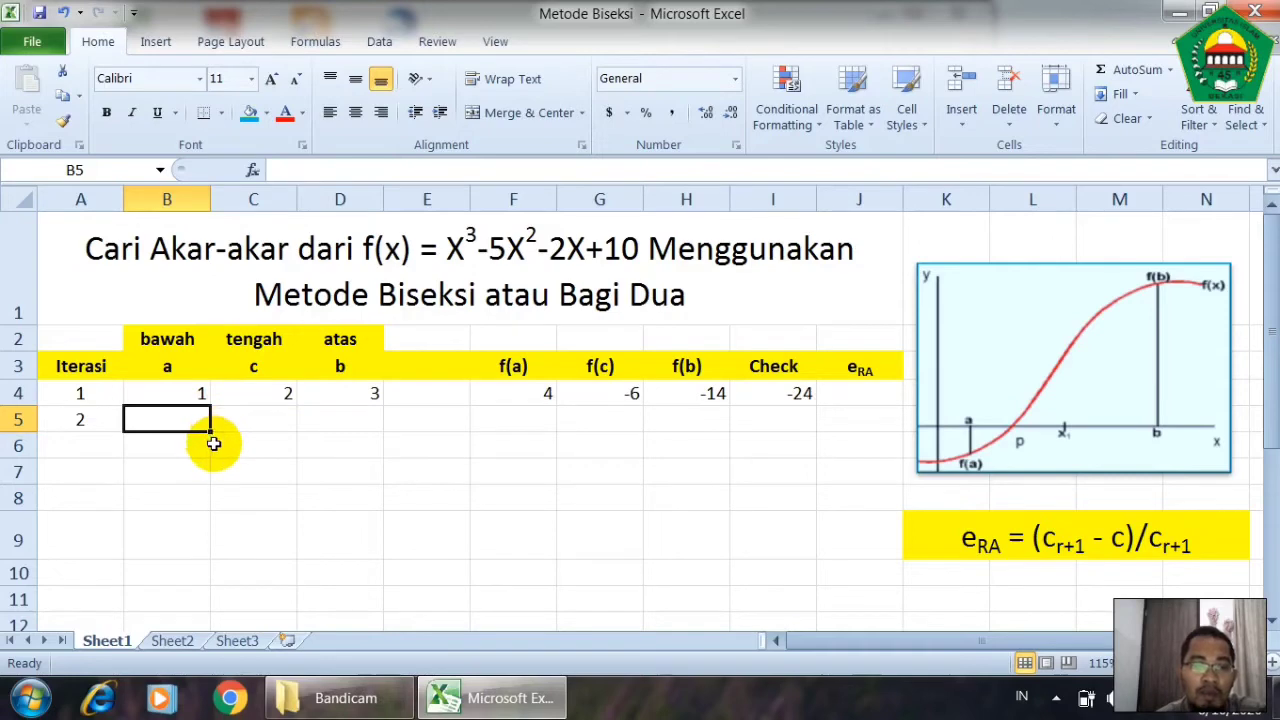
type("=")
left_click(195, 397)
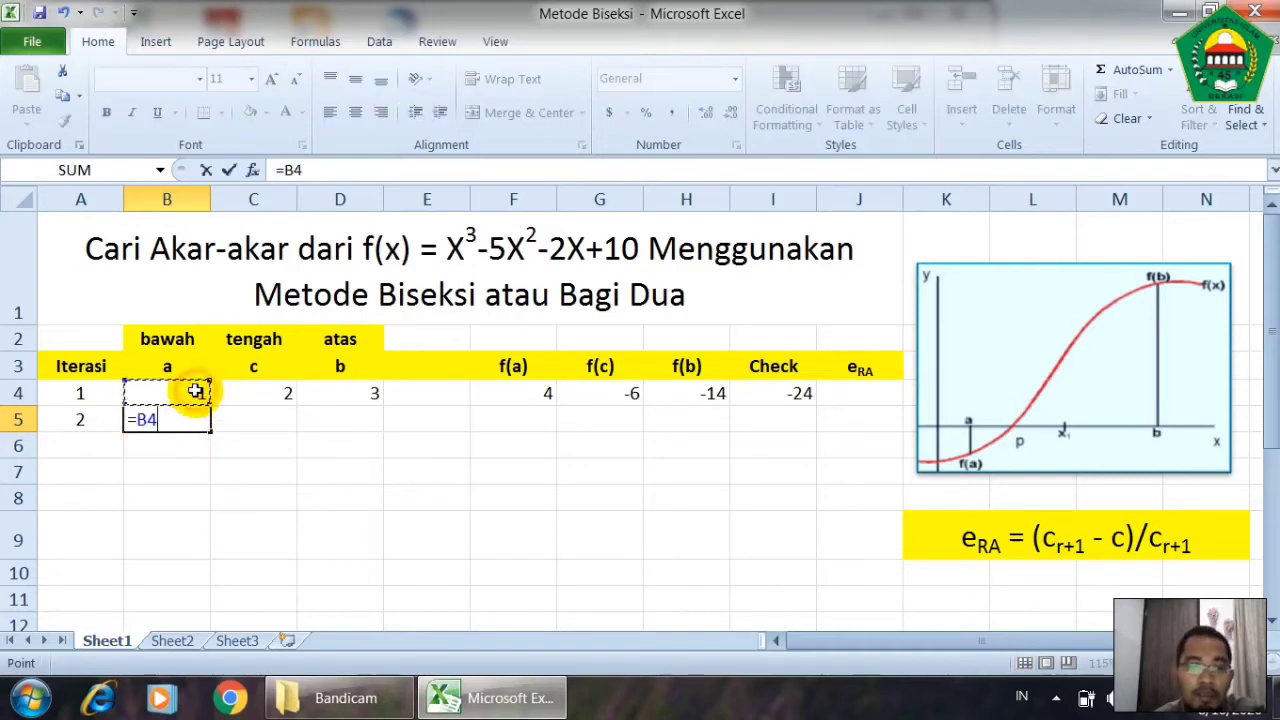
key("Return")
left_click(350, 423)
type("=")
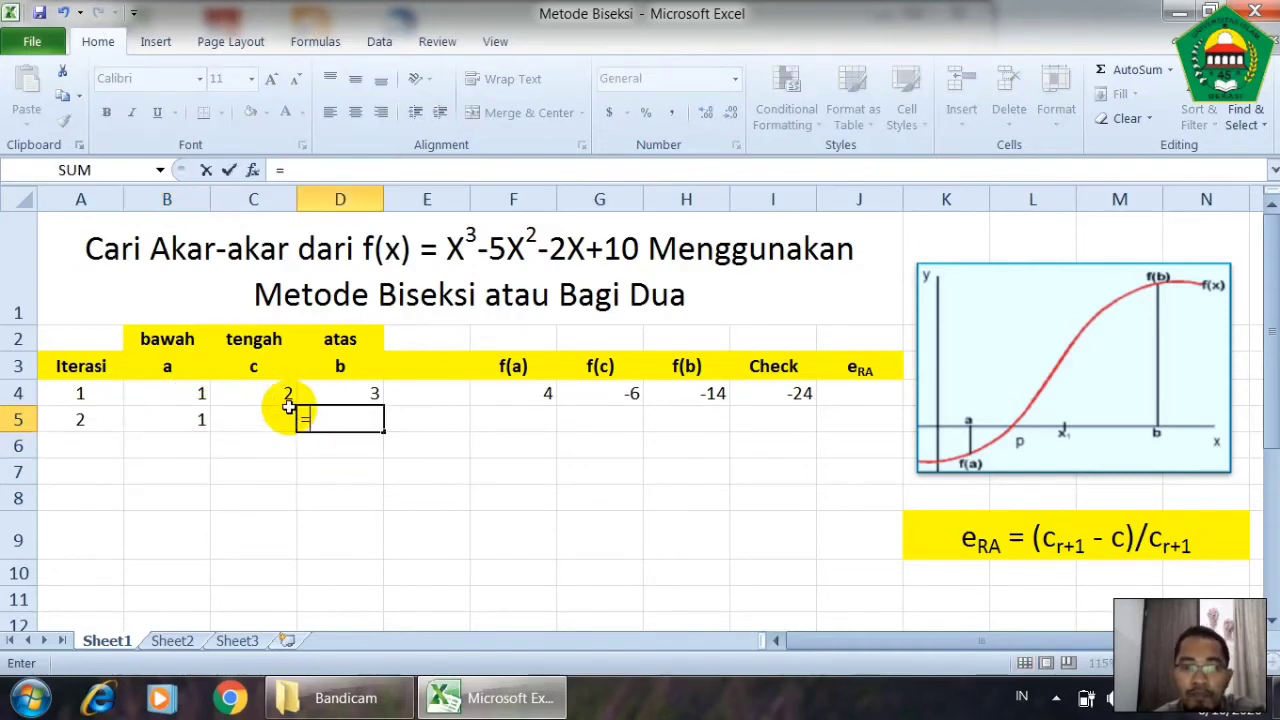
left_click(282, 392)
key("Return")
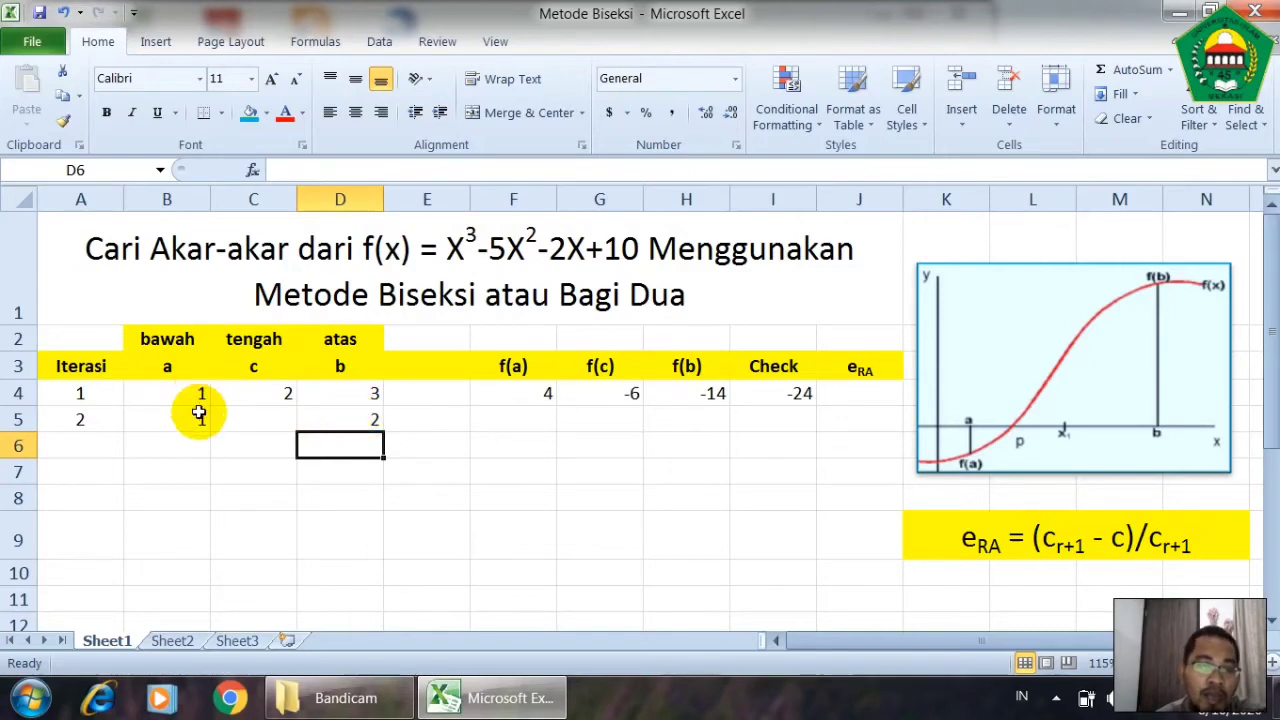
Fill the midpoint formula from C4 down to C5 and the function and Check formulas from F4:I4 down to row 5.
left_click(282, 398)
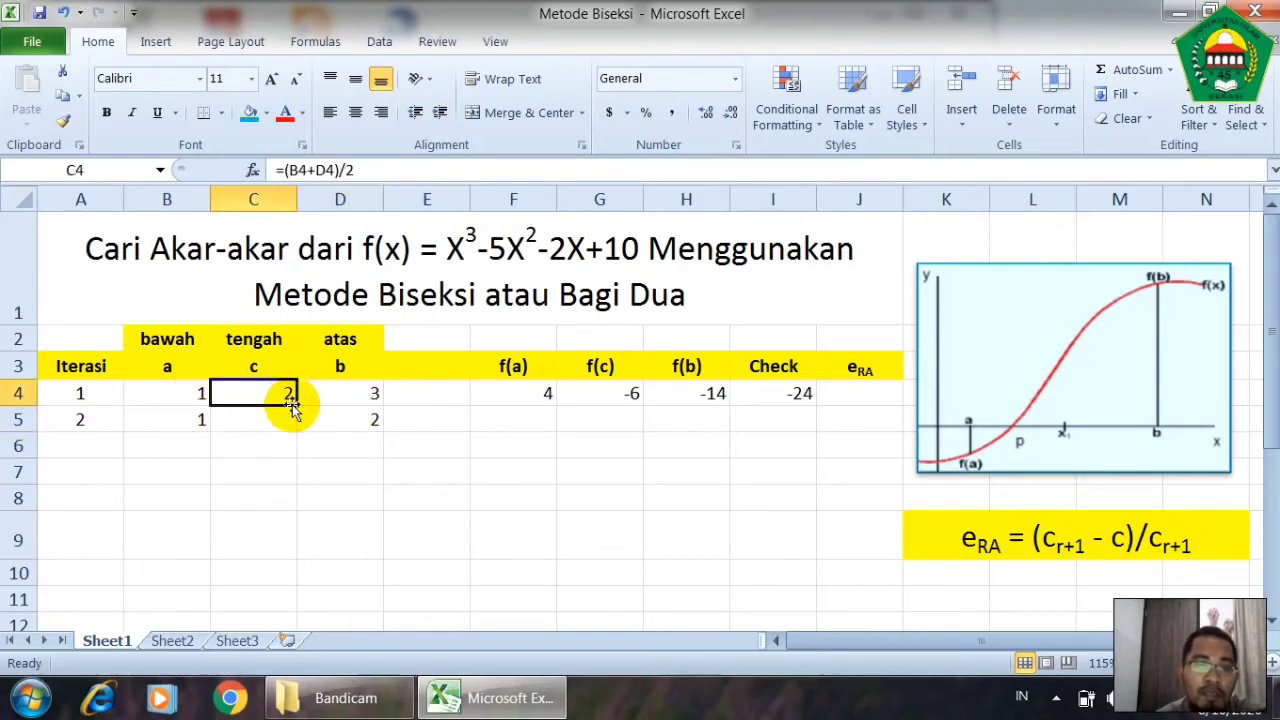
left_click_drag(295, 405, 302, 425)
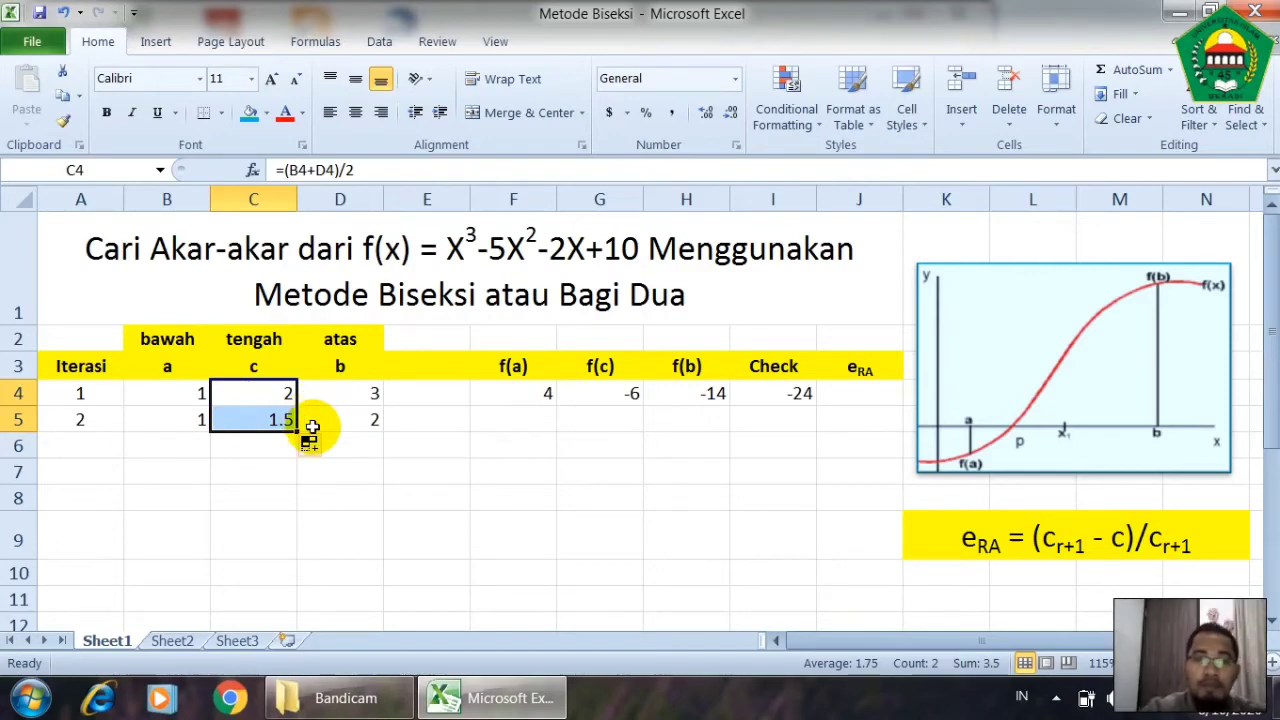
left_click_drag(514, 398, 820, 434)
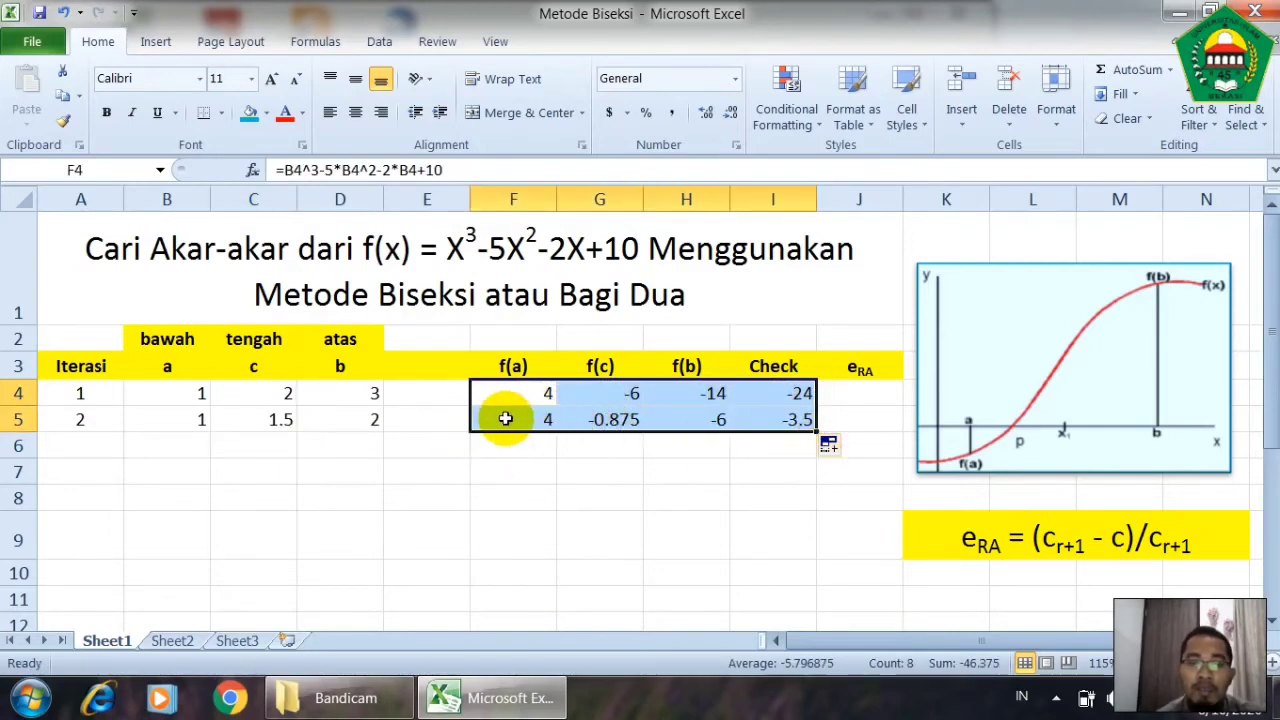
Calculate the relative error eRA for the second iteration in J5 with =(C5-C4)/C5.
left_click(875, 427)
type("=(")
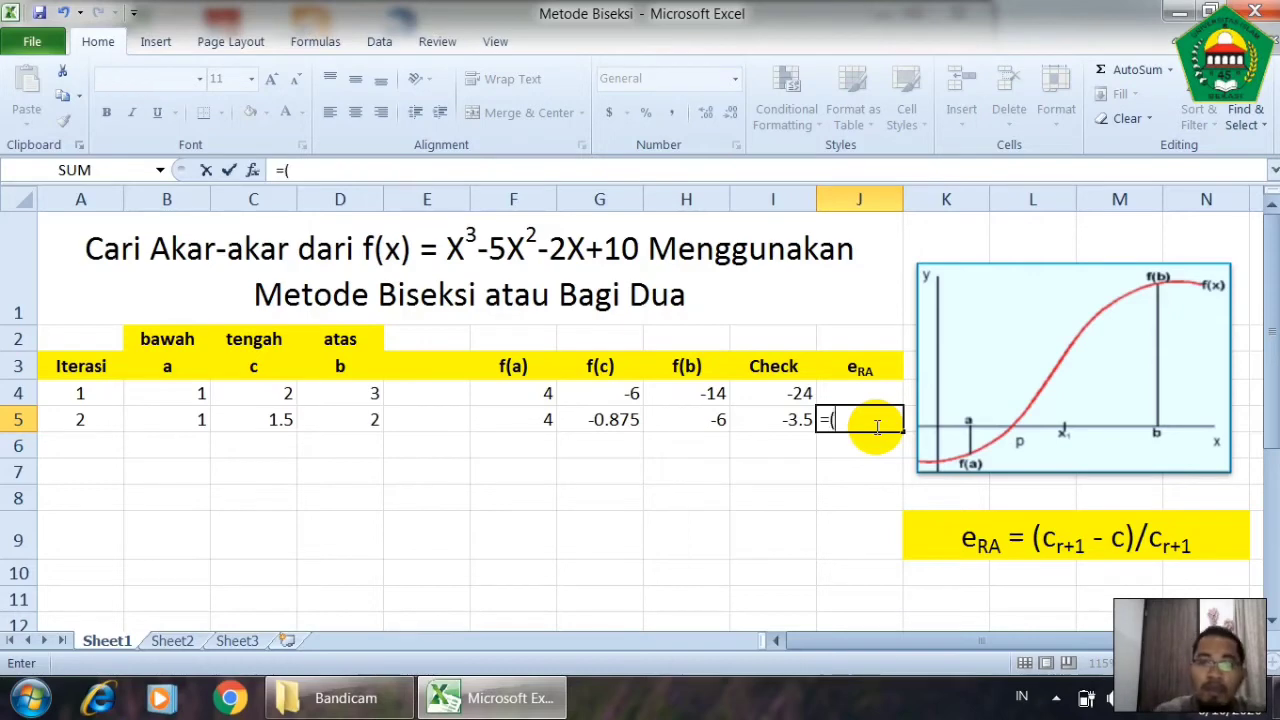
left_click(269, 420)
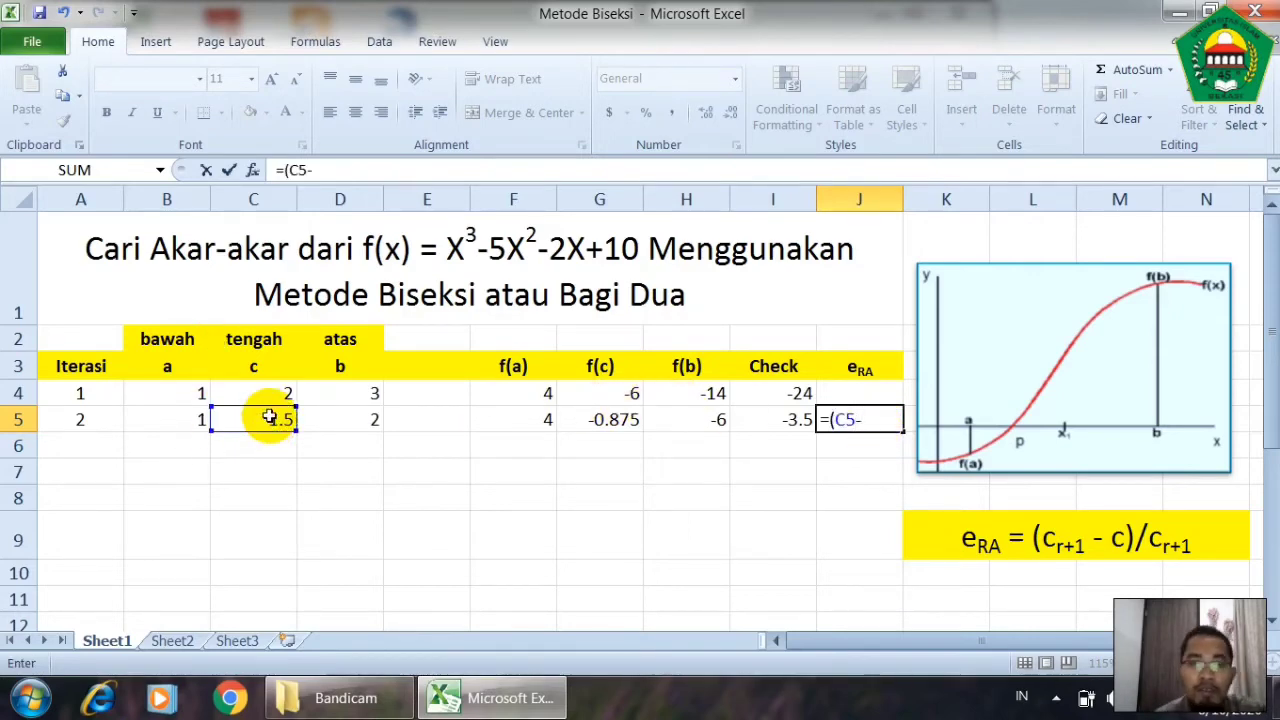
left_click(267, 396)
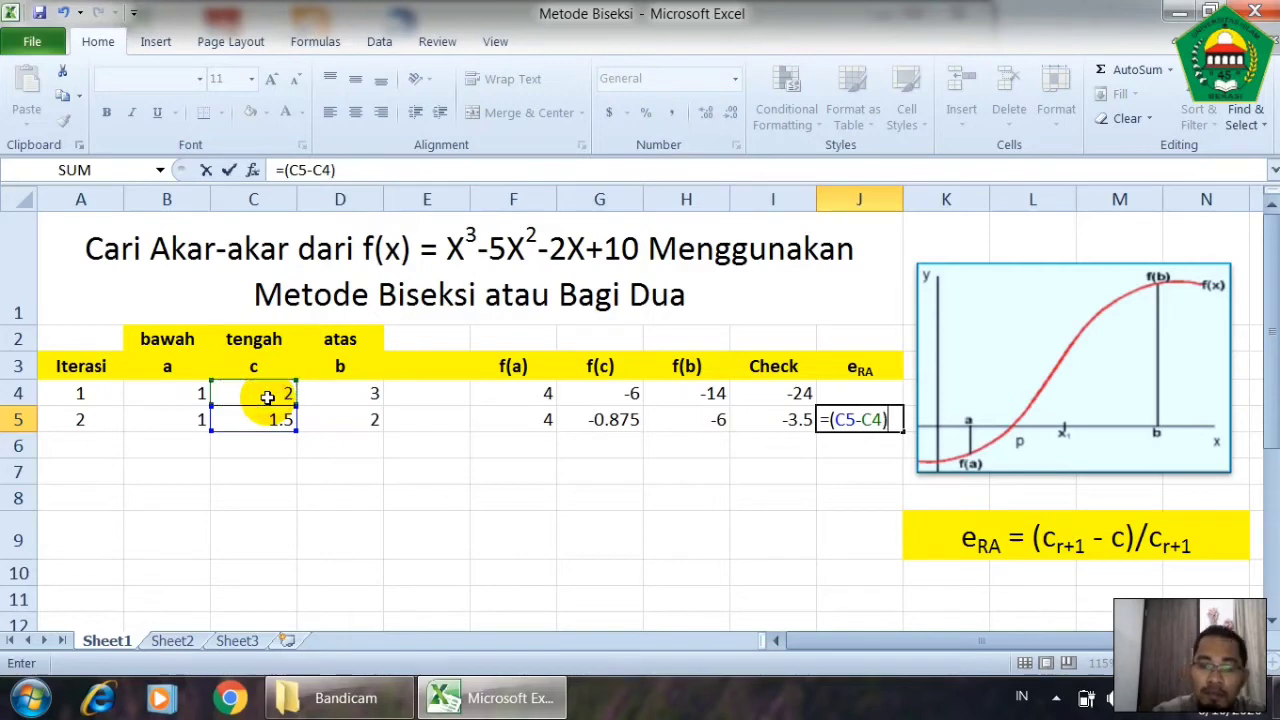
left_click(271, 416)
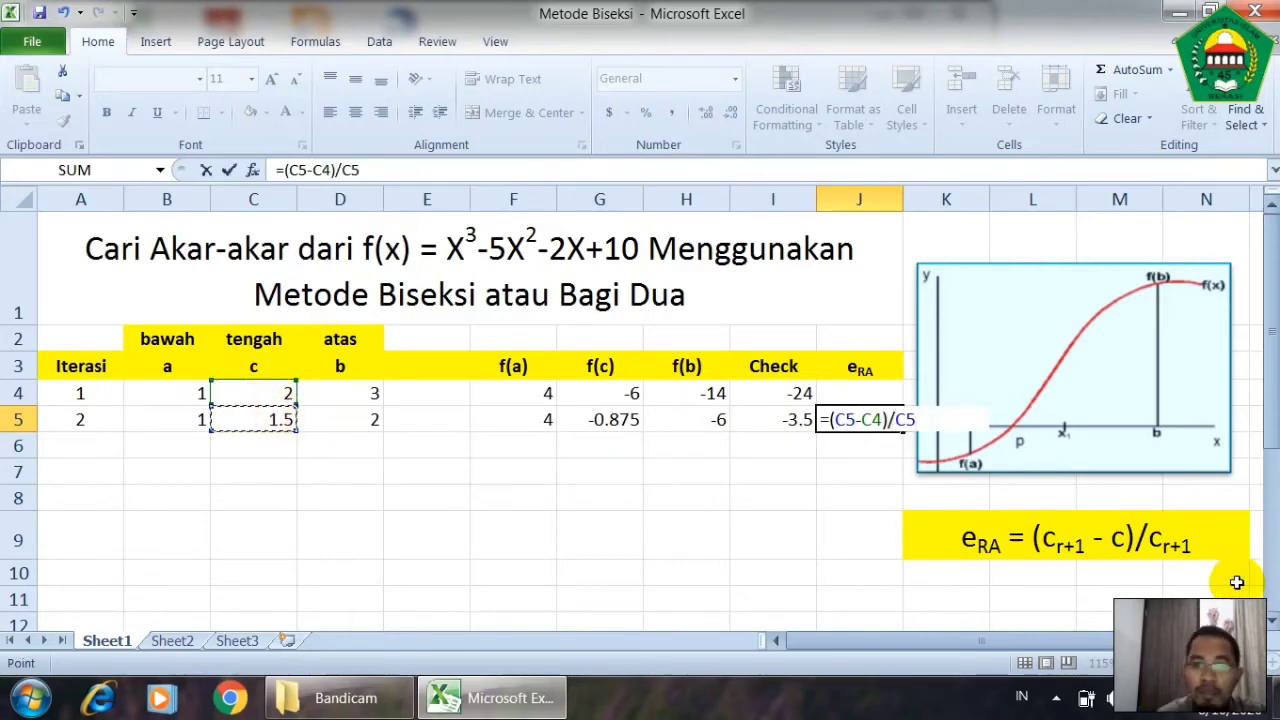
key("Return")
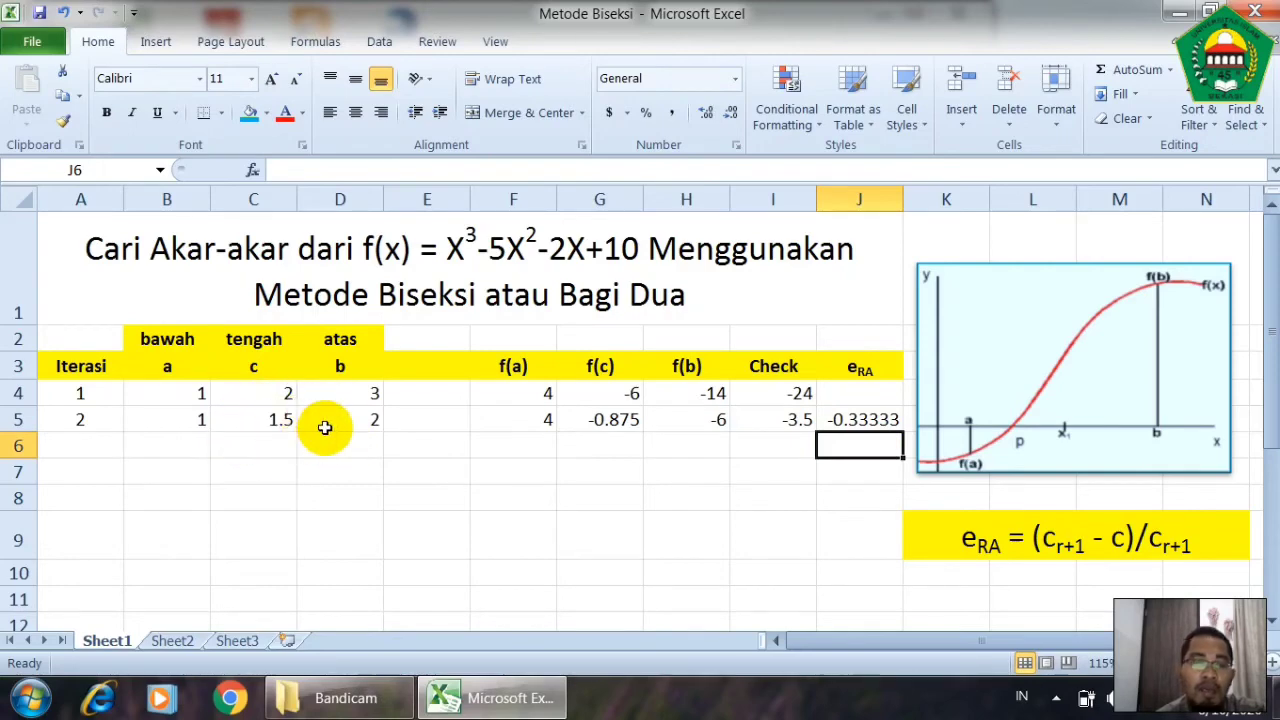
Clear the second iteration's bounds, midpoint, function values and Check result in B5:I5.
left_click(185, 437)
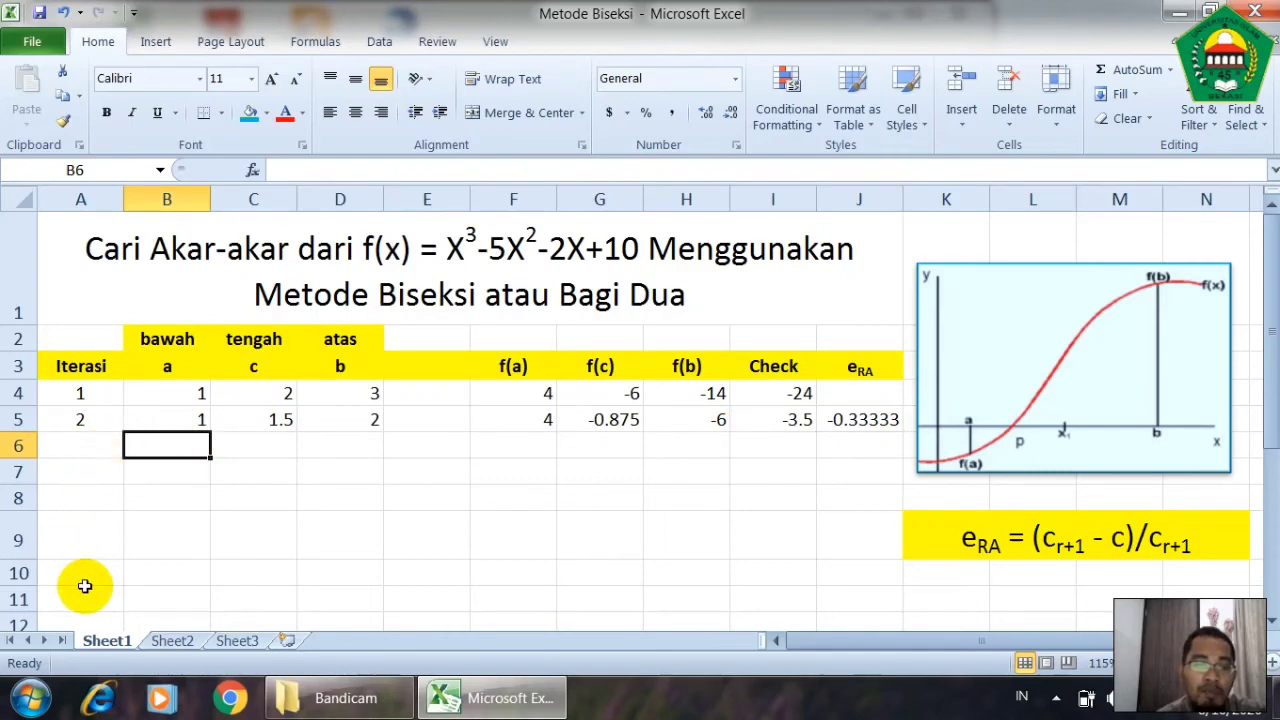
left_click(175, 418)
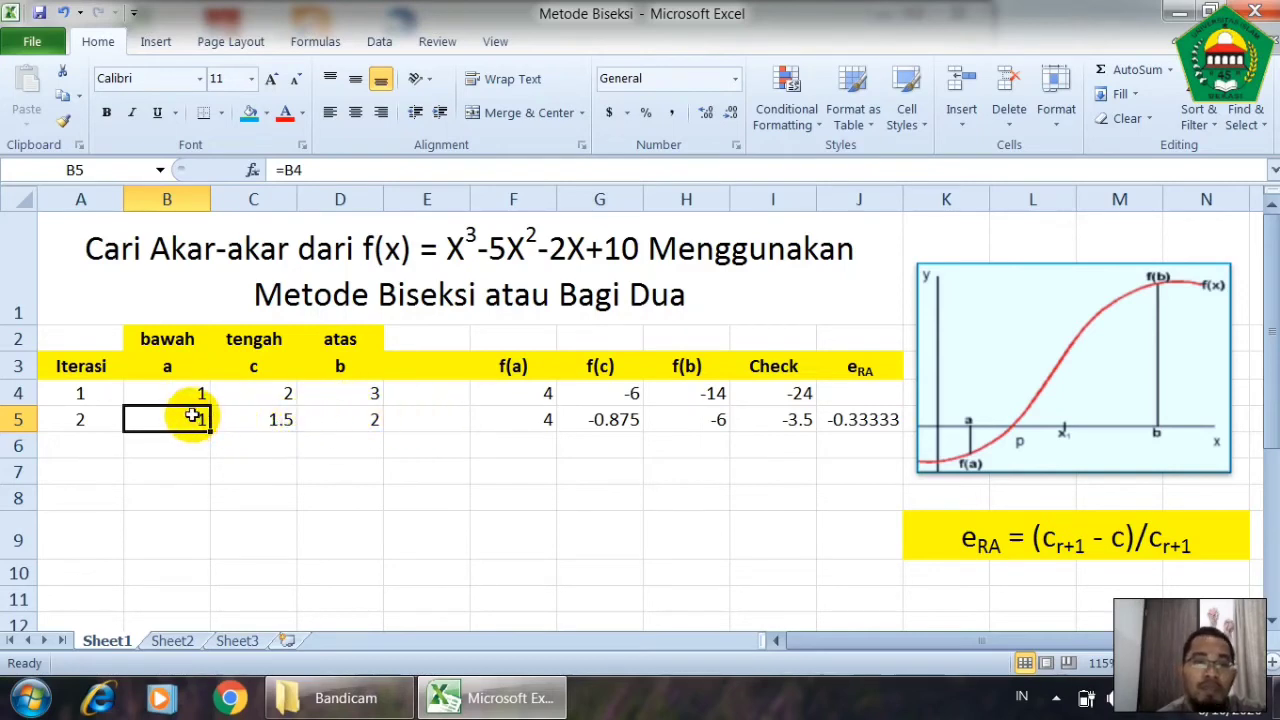
left_click_drag(189, 416, 840, 420)
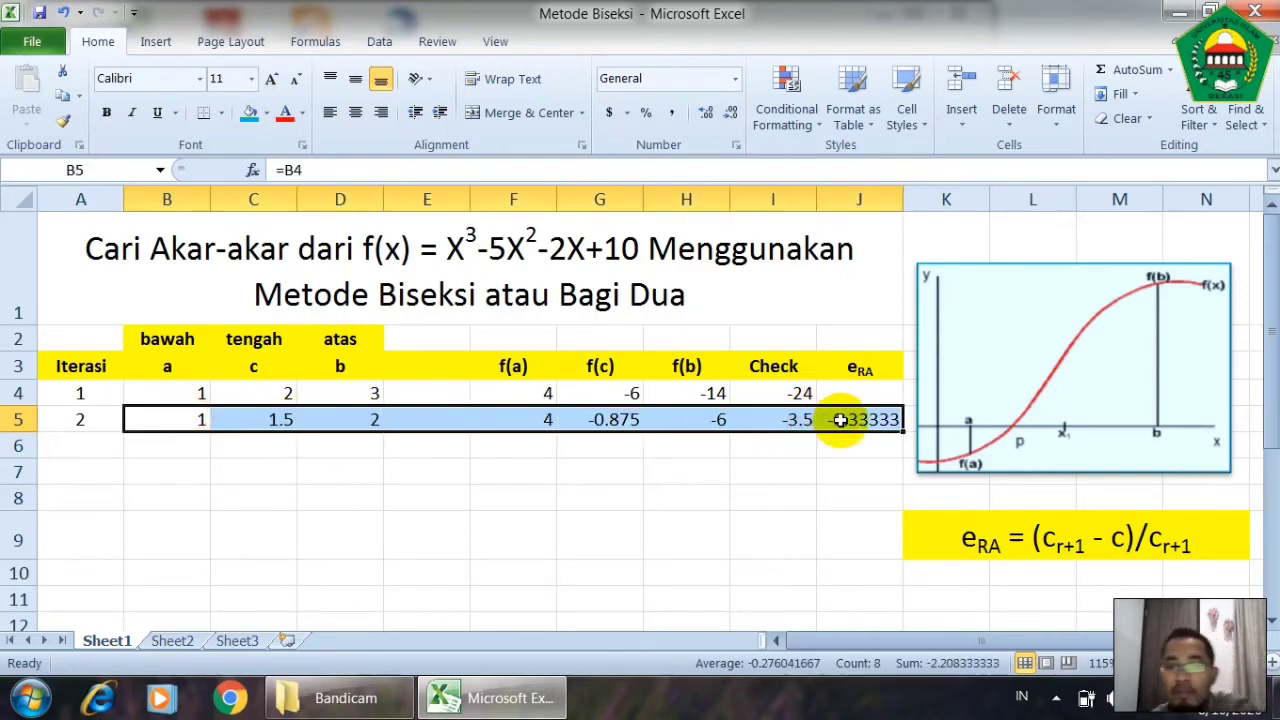
left_click(718, 442)
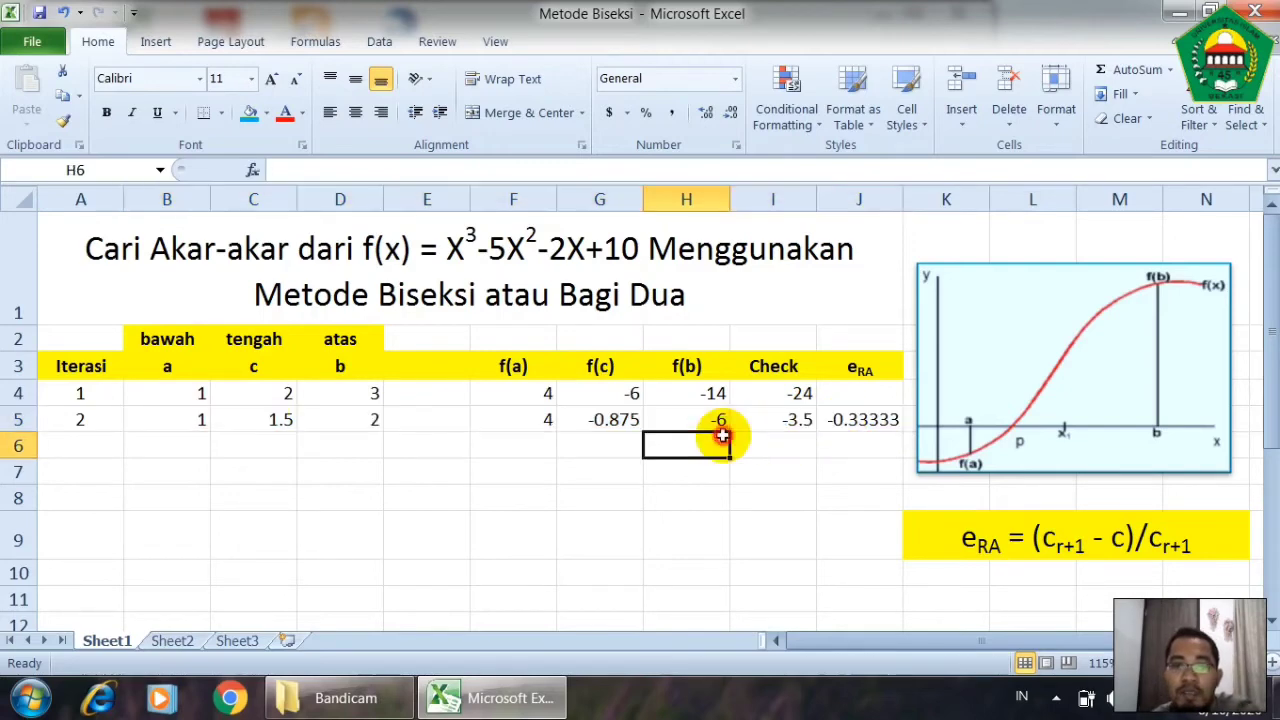
left_click_drag(210, 419, 734, 420)
key("Delete")
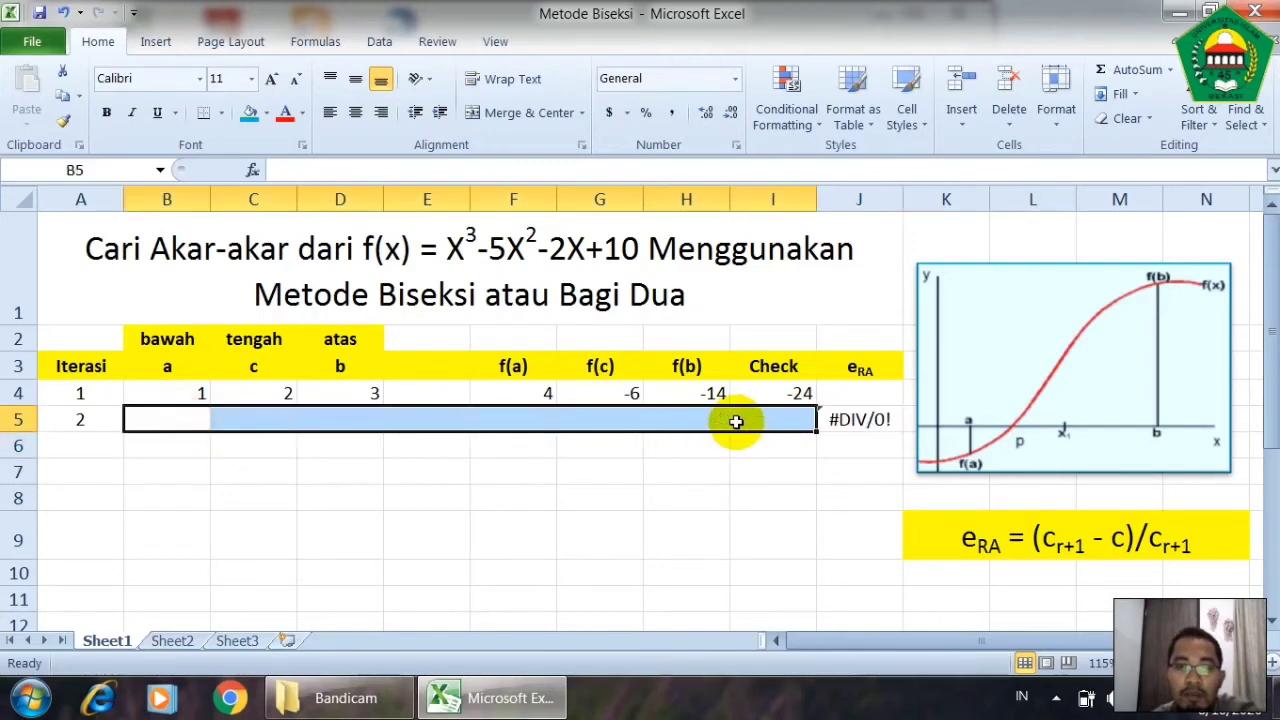
Set the second iteration's lower bound a in B5 with the conditional formula =IF(I4<0,B4,C4).
left_click(189, 418)
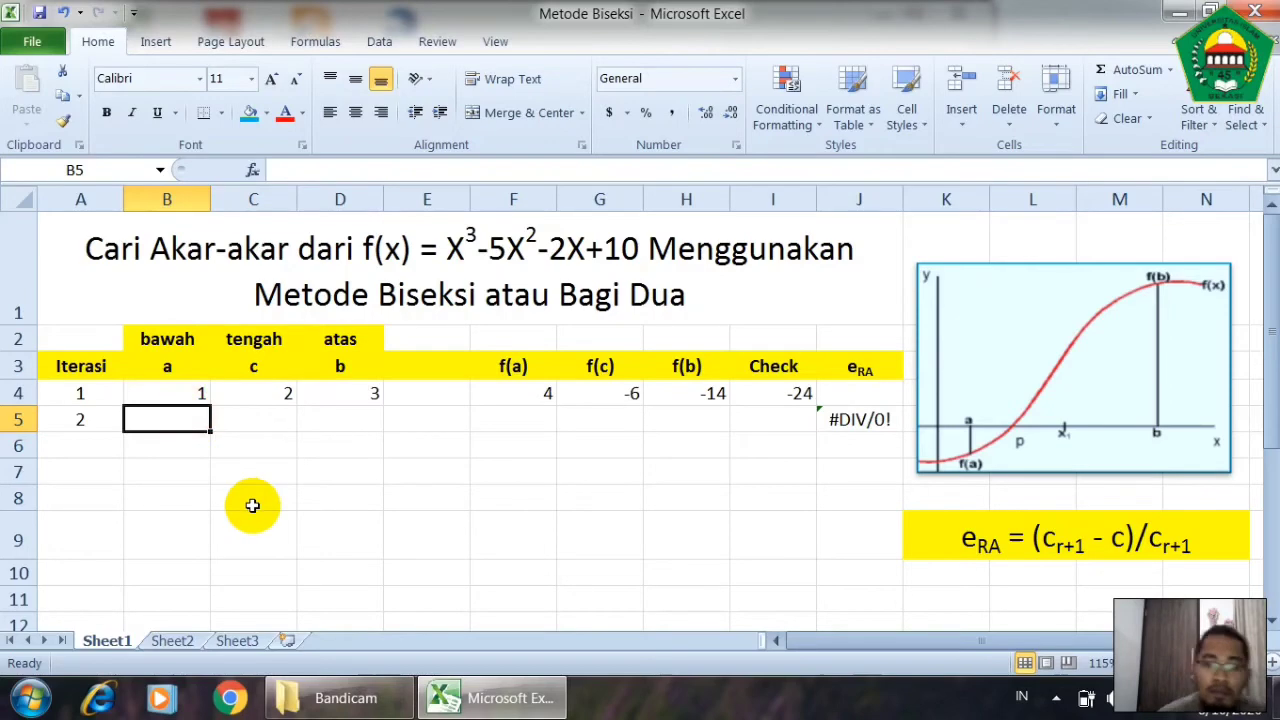
type("=IF(")
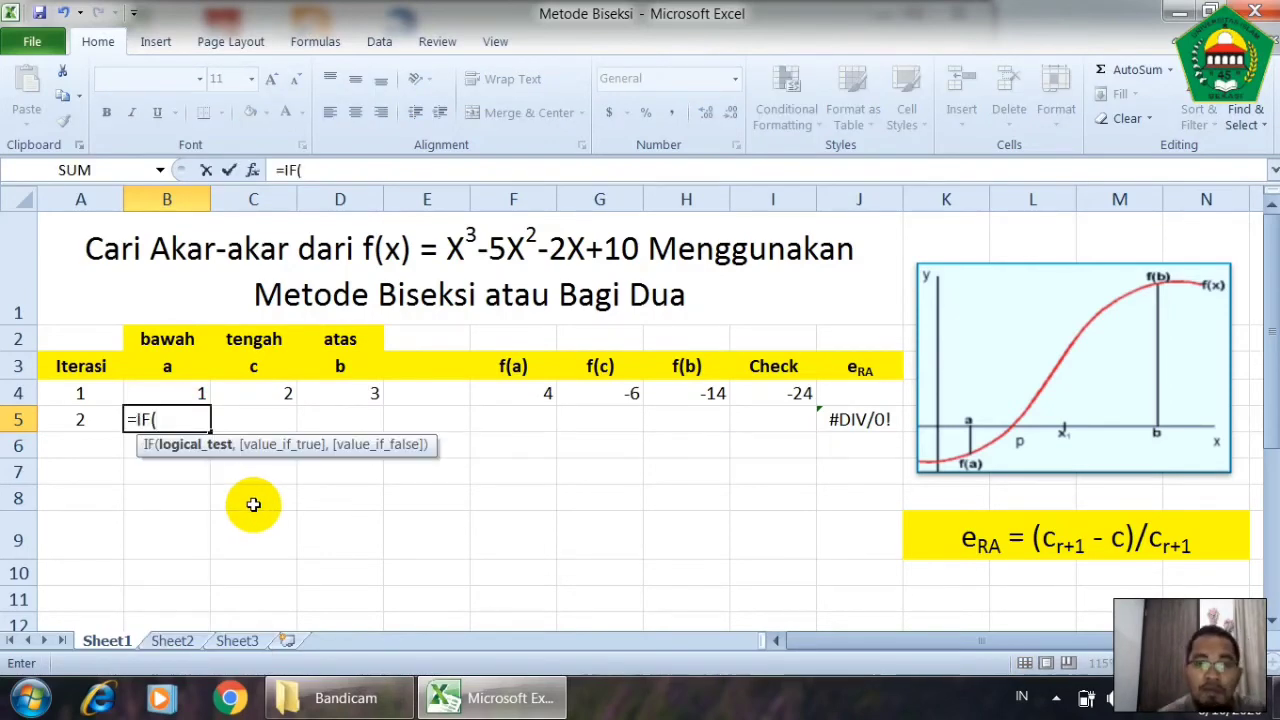
left_click(757, 393)
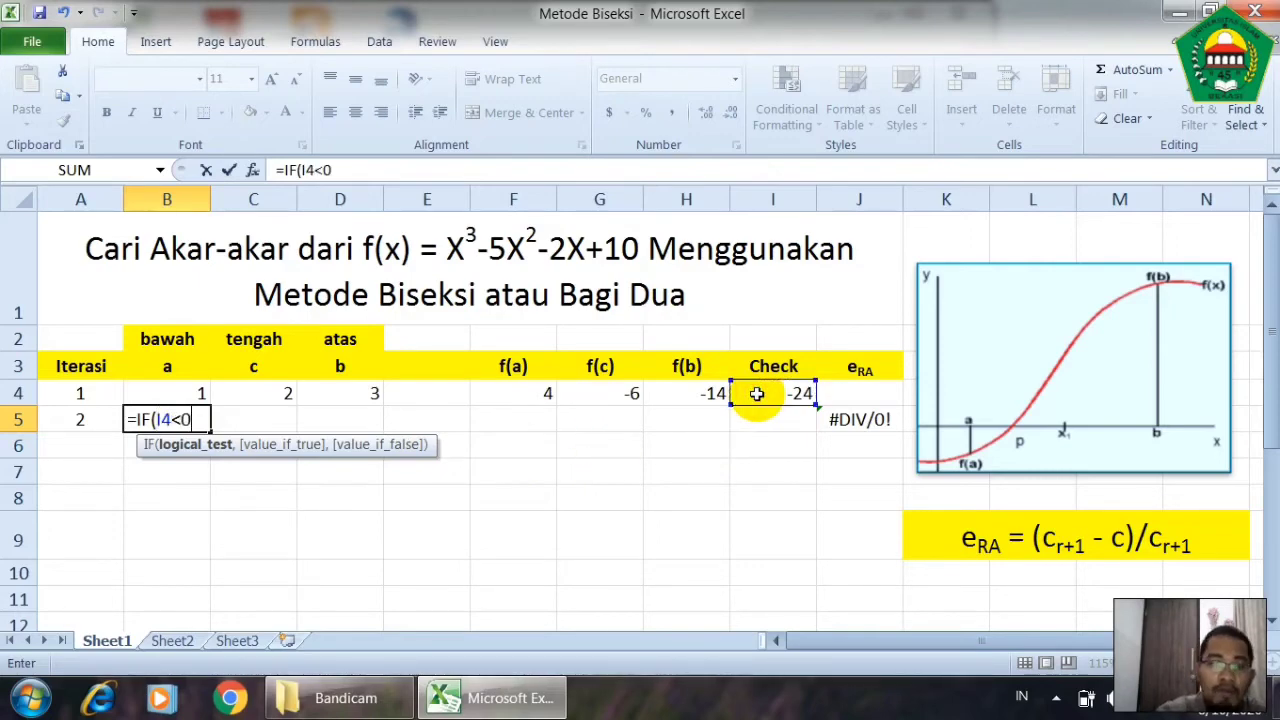
type("<0,")
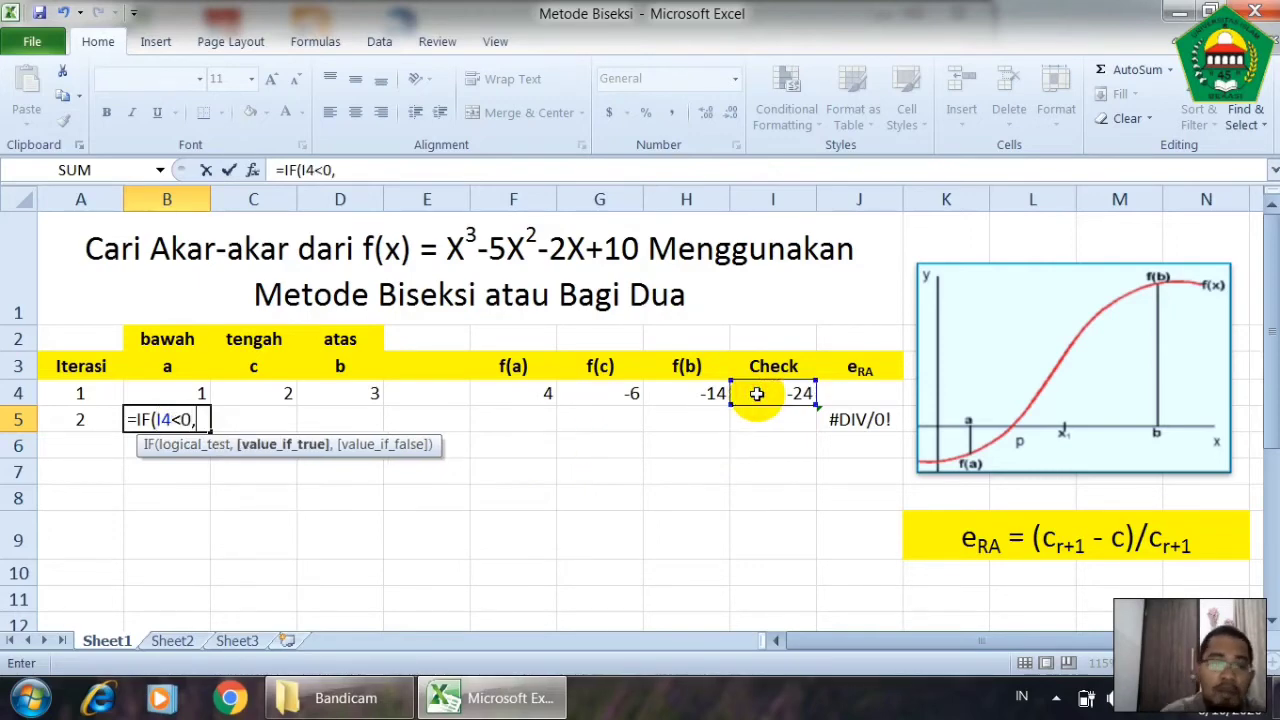
left_click(166, 392)
type(",")
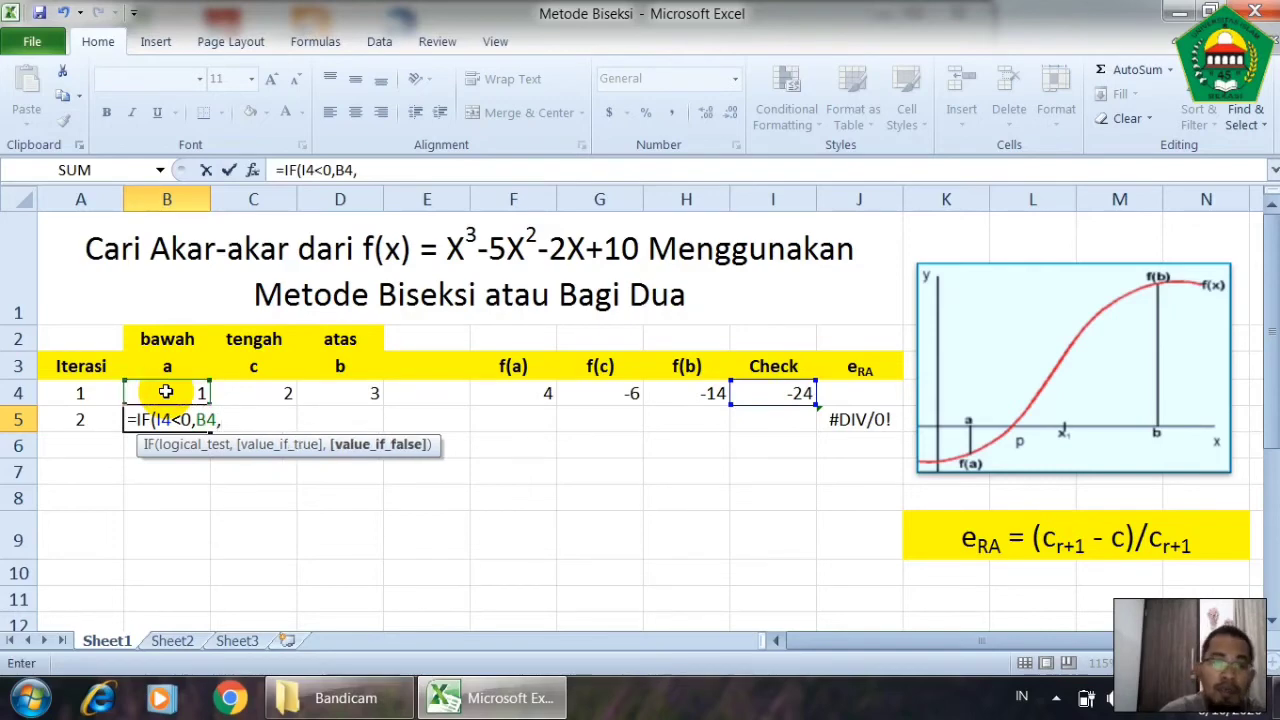
left_click(258, 392)
key("Return")
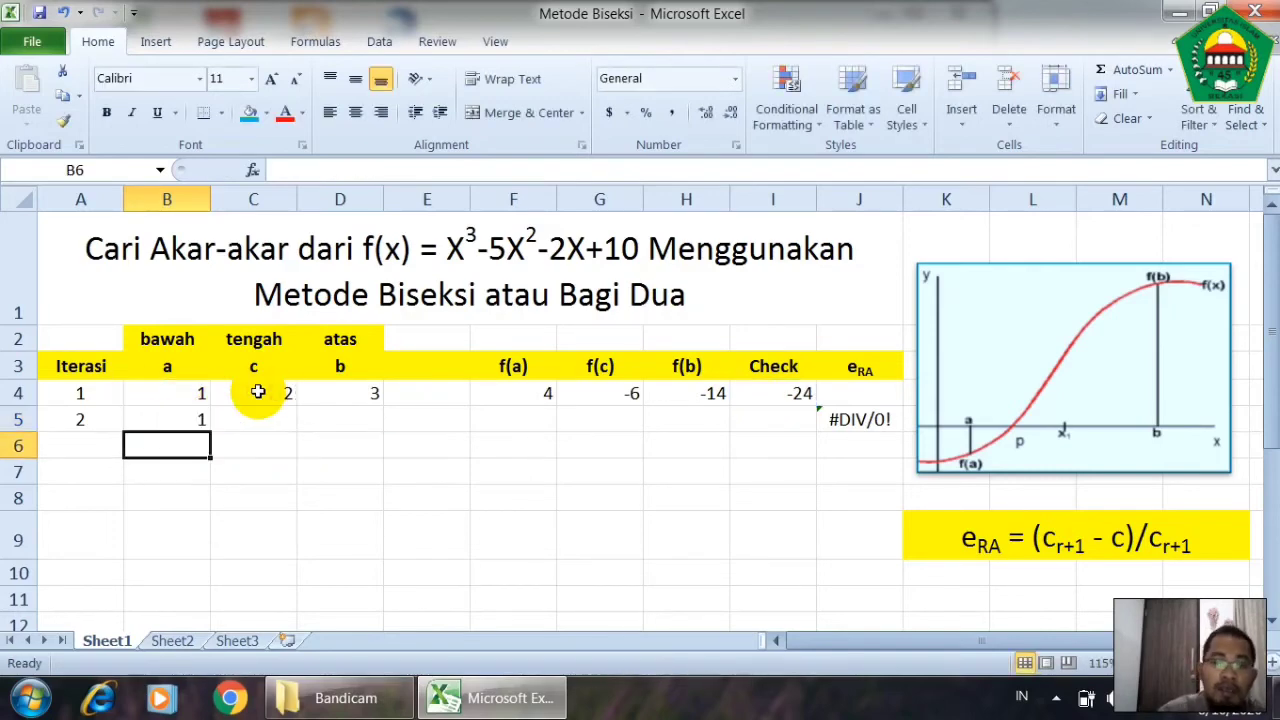
Set the second iteration's upper bound b in D5 with the conditional formula =IF(I4<0,C4,D4).
left_click(319, 418)
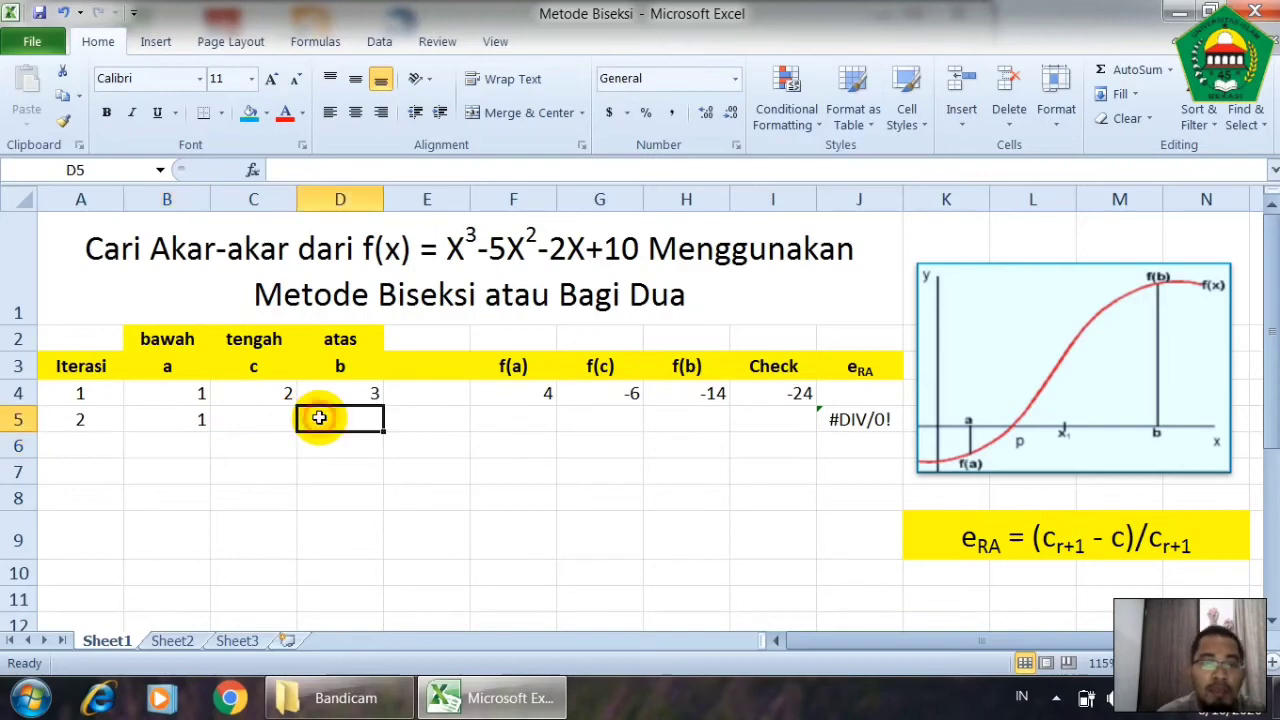
type("=")
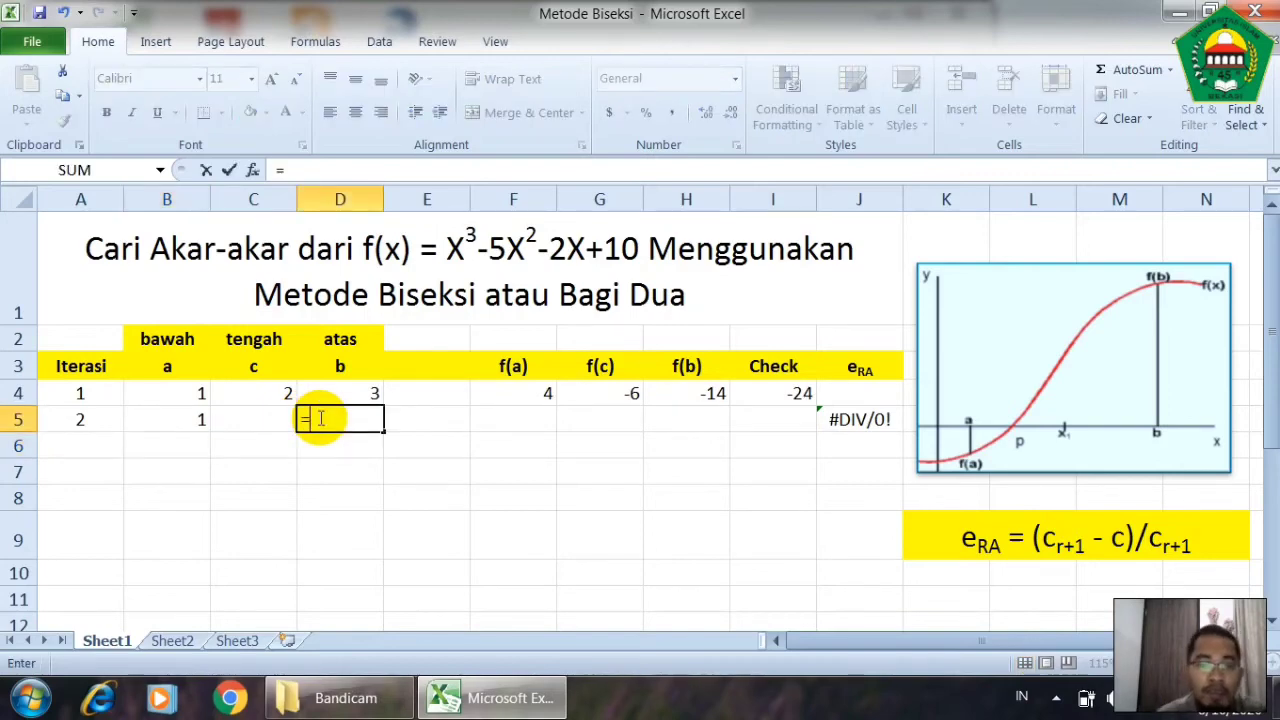
type("IF(")
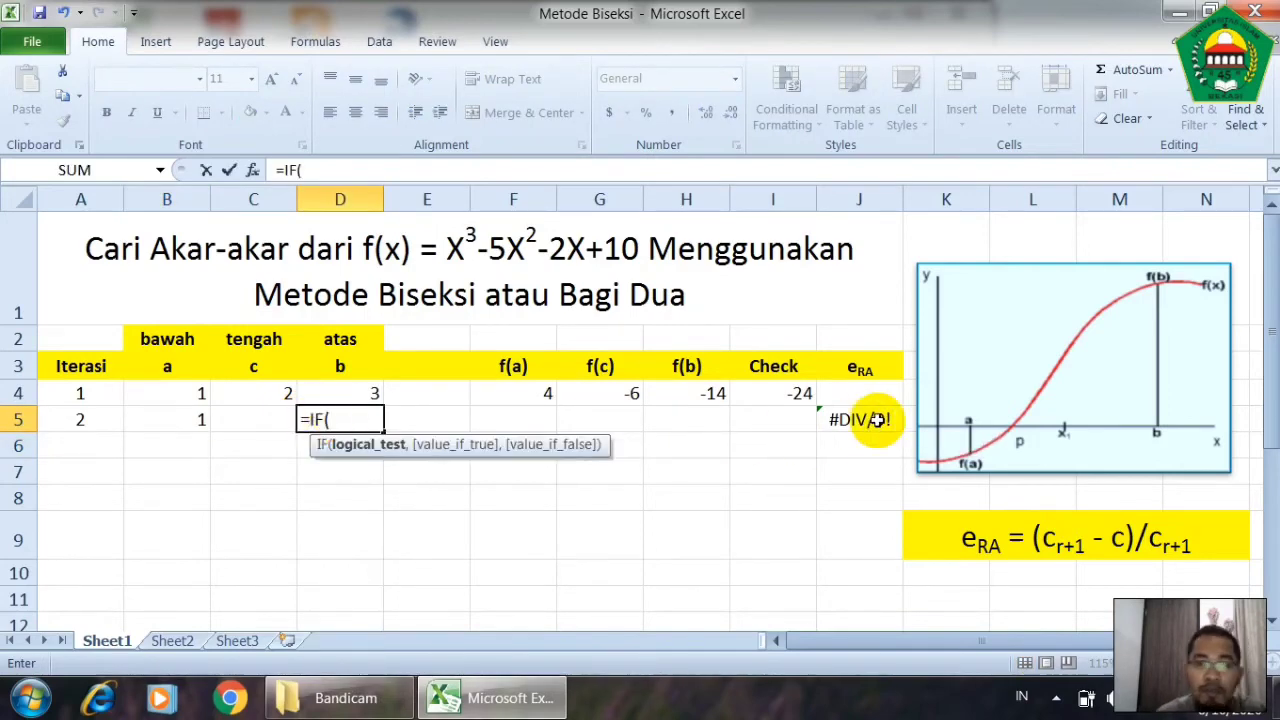
left_click(746, 391)
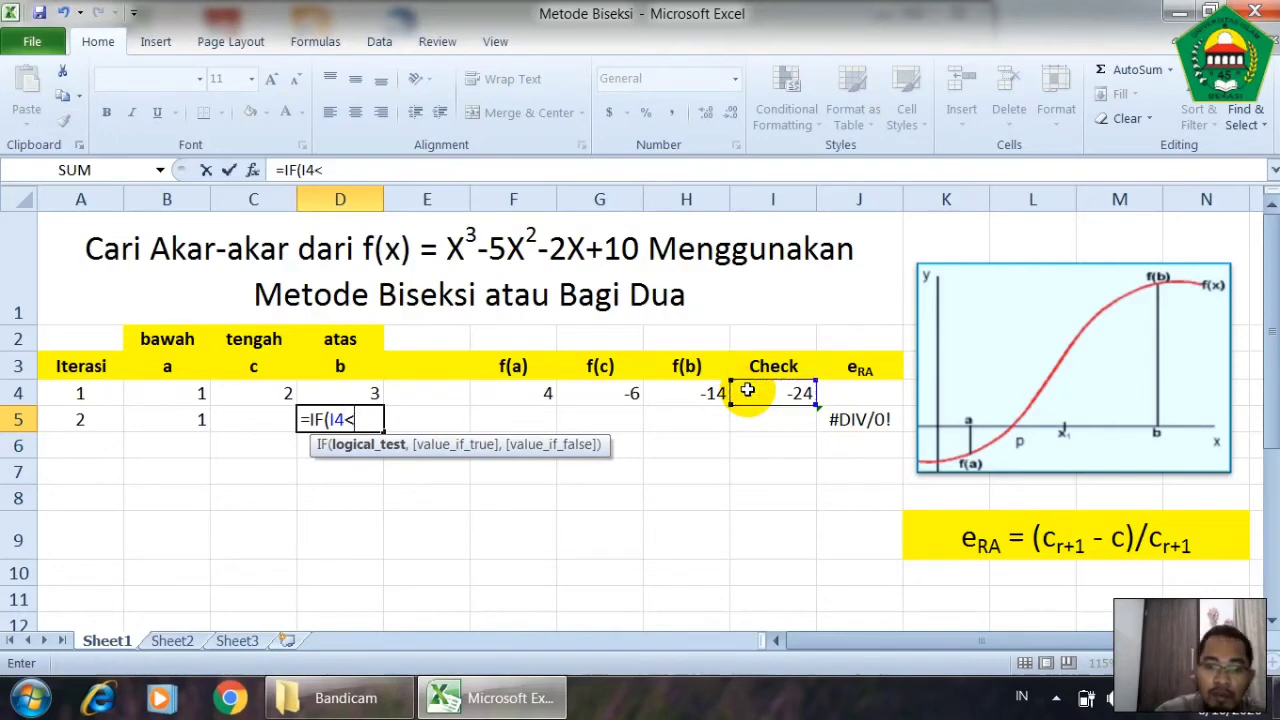
type("<0,")
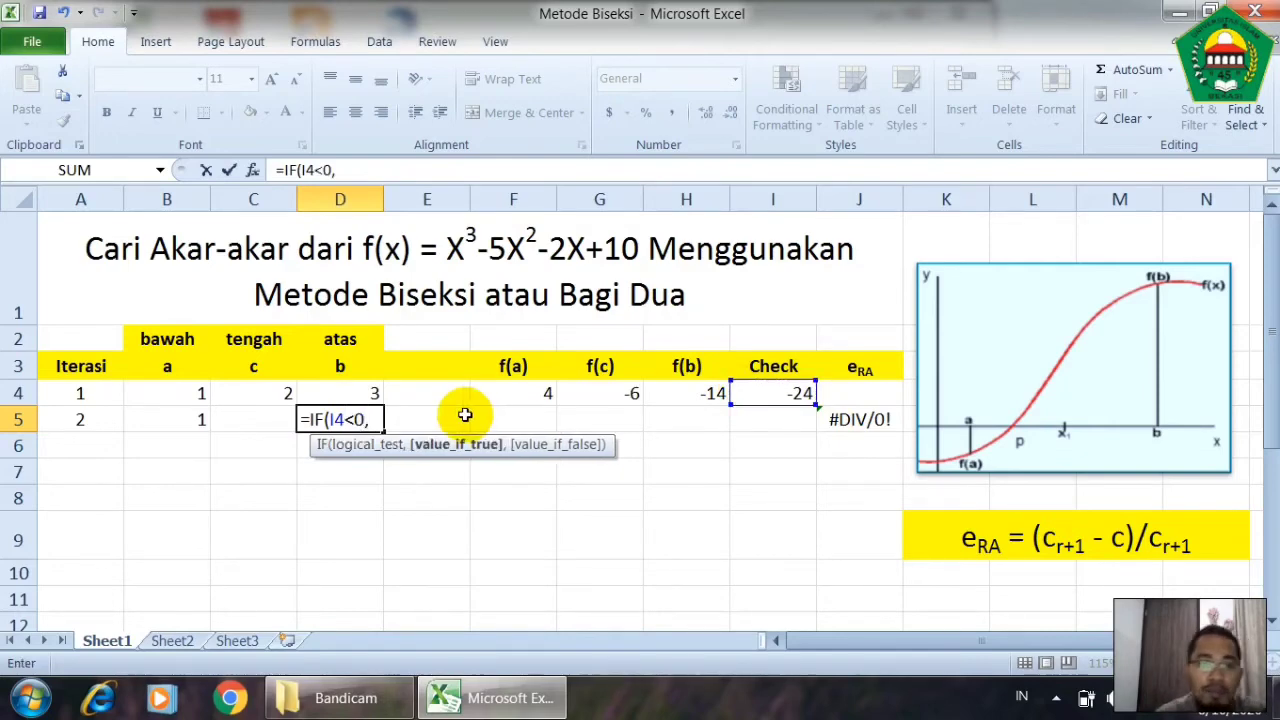
left_click(280, 394)
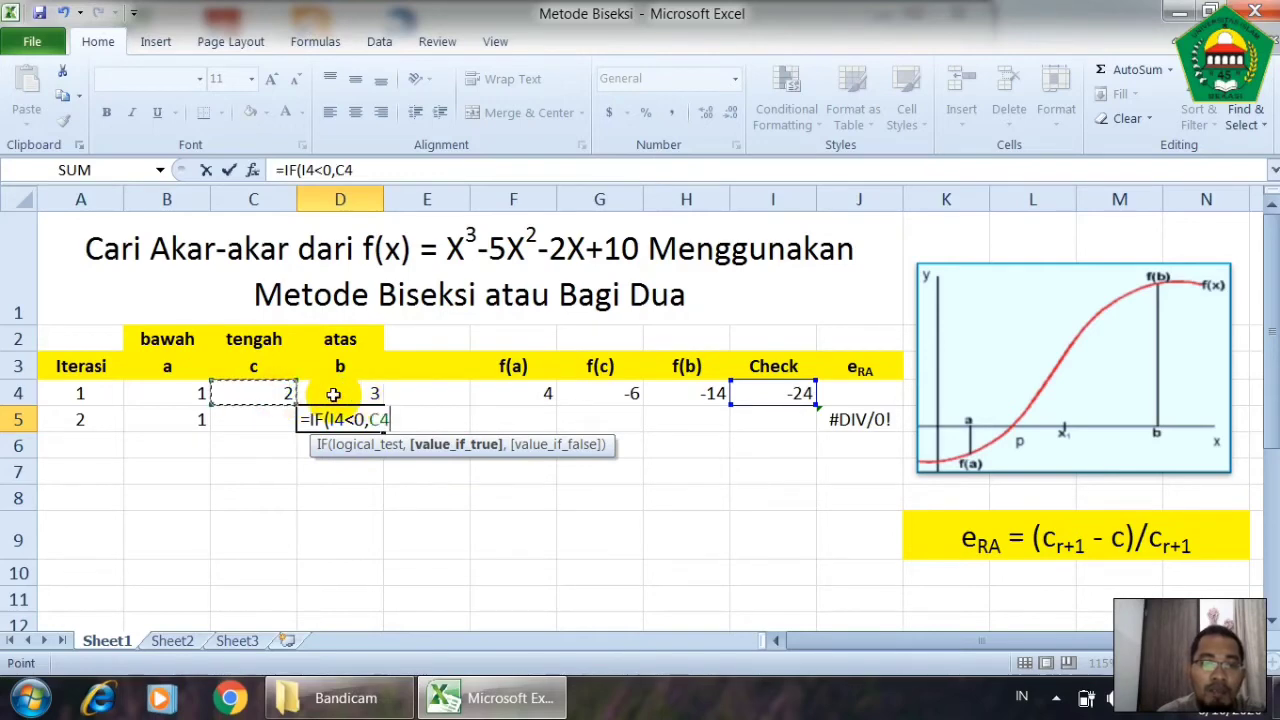
type(",")
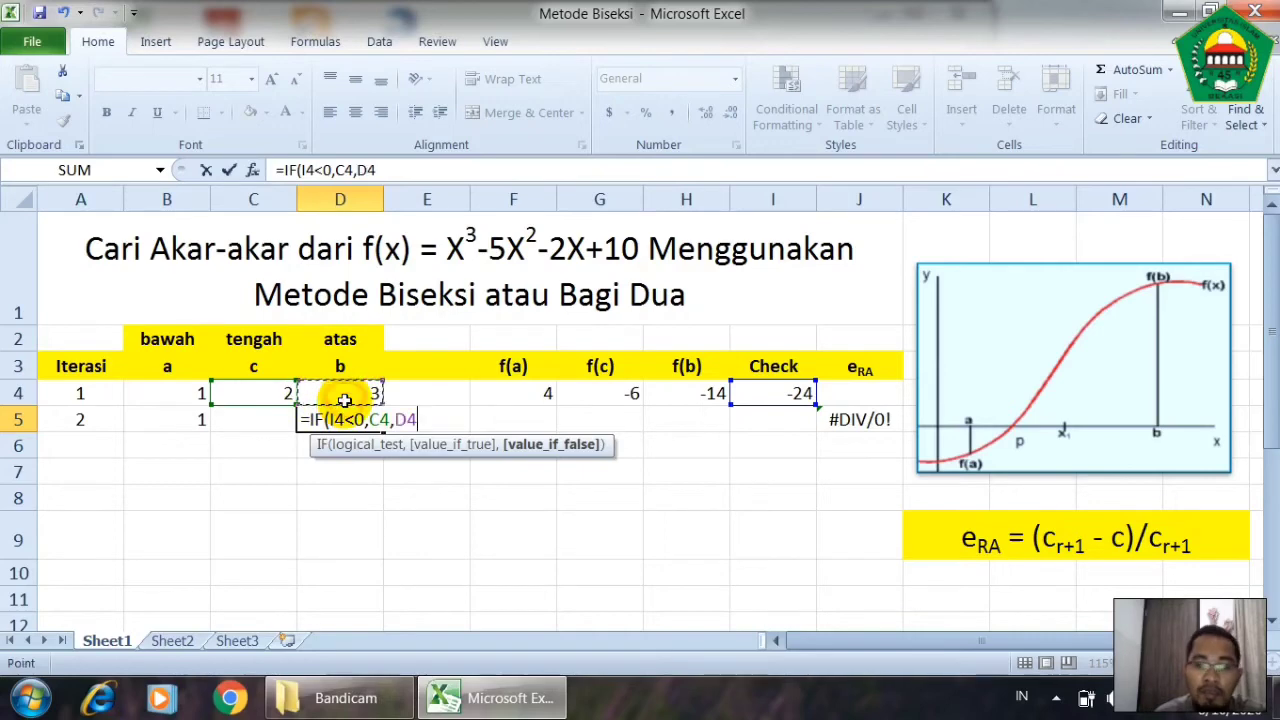
key("Return")
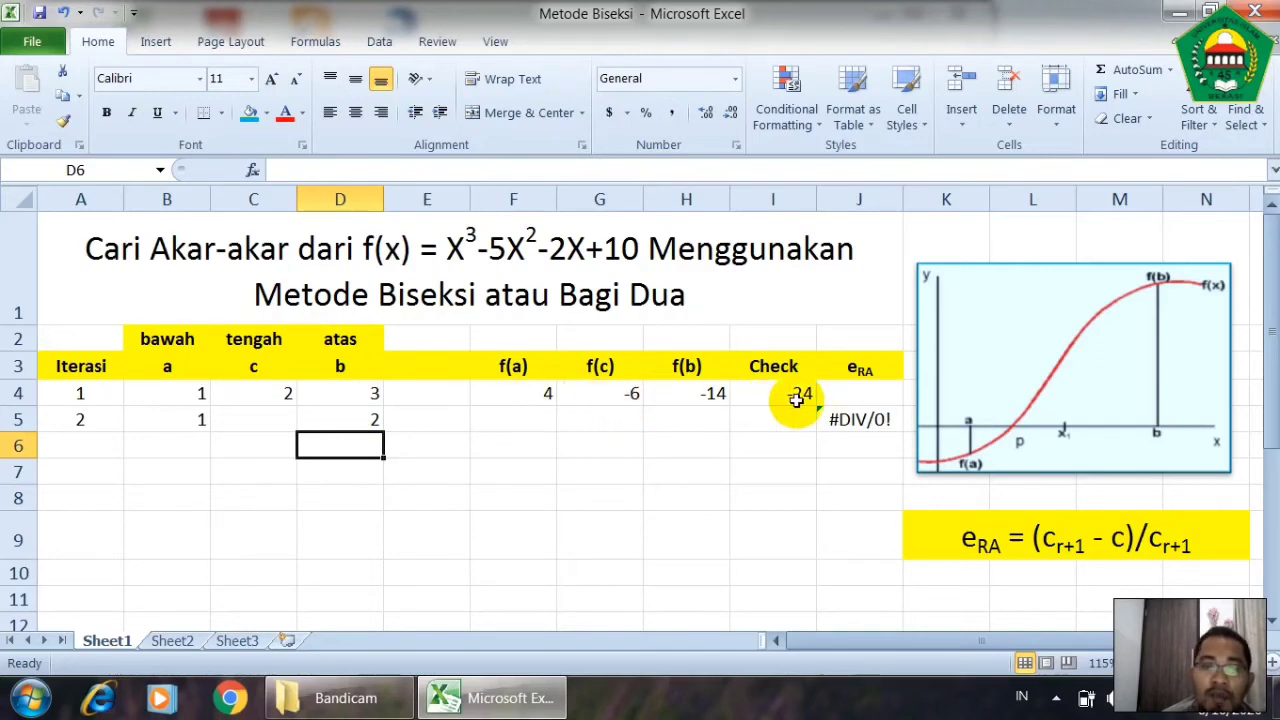
Fill the midpoint formula from C4 to C5 and the function and Check formulas in F4:I4 down to row 5 again.
left_click(285, 394)
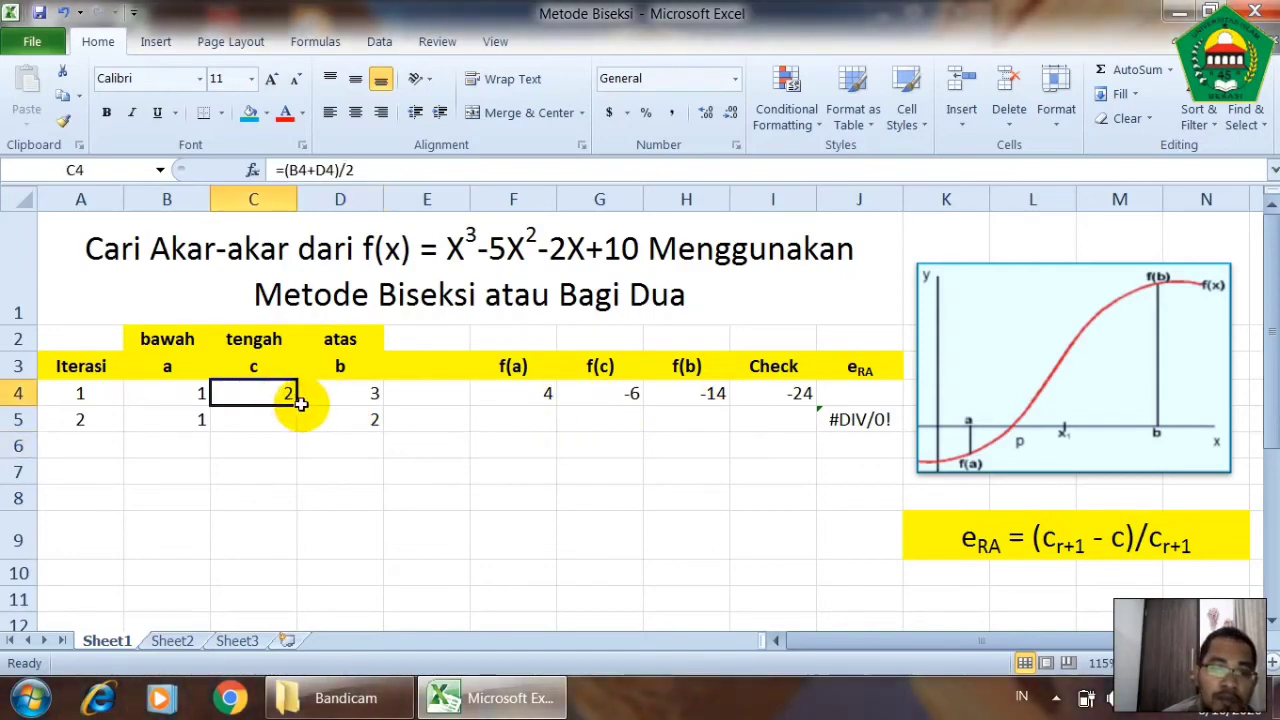
left_click_drag(300, 402, 300, 420)
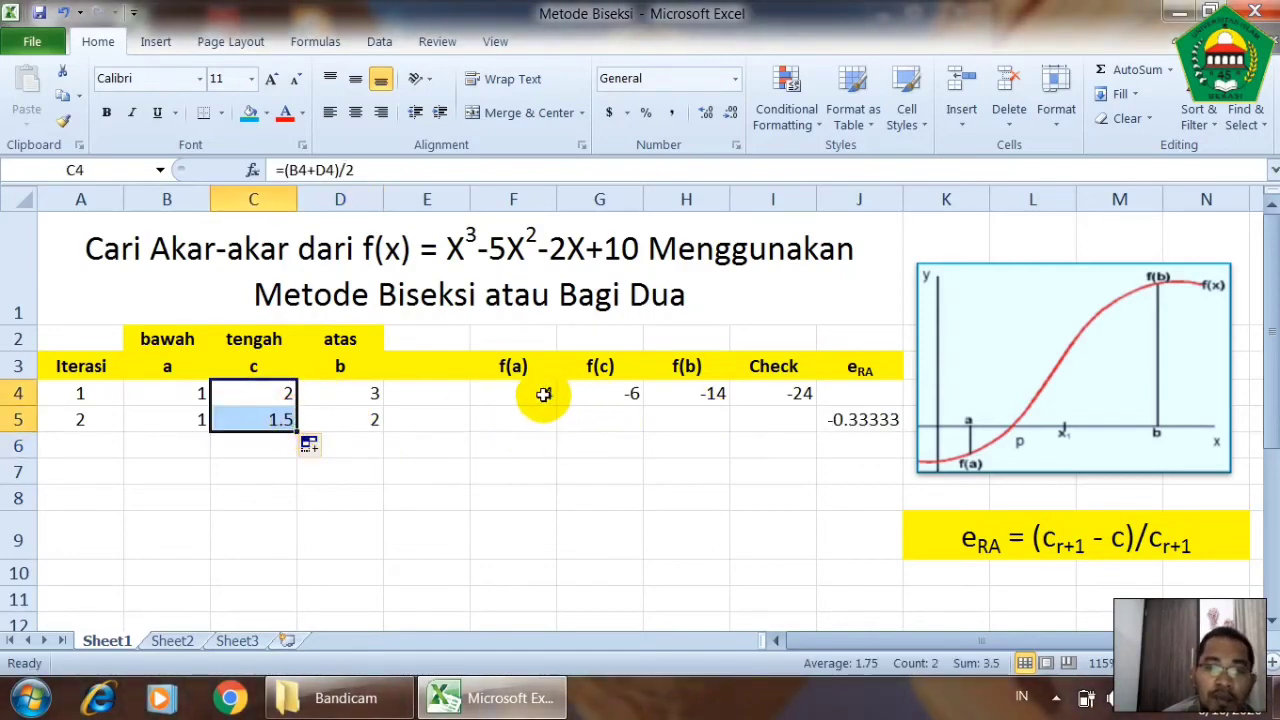
left_click_drag(543, 394, 822, 432)
Extend the second iteration's row A5:J5 down to row 11, continuing the iteration numbers through 8.
left_click_drag(100, 420, 905, 556)
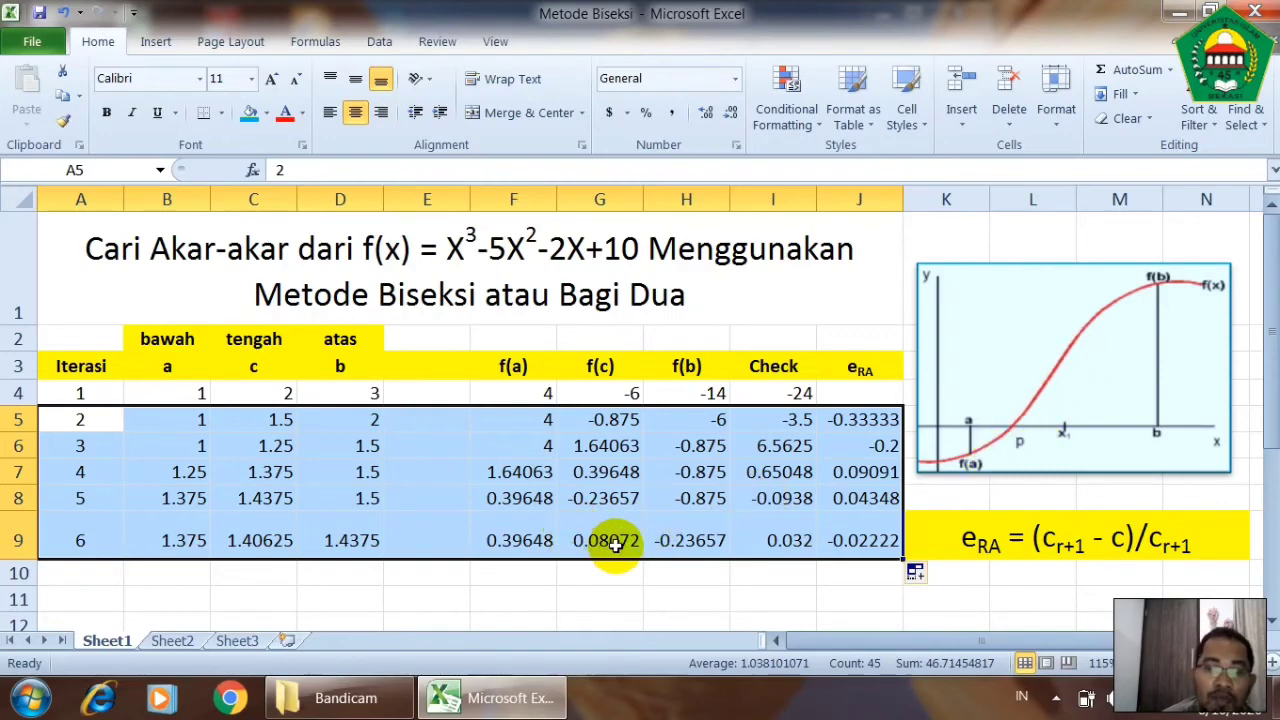
left_click(243, 547)
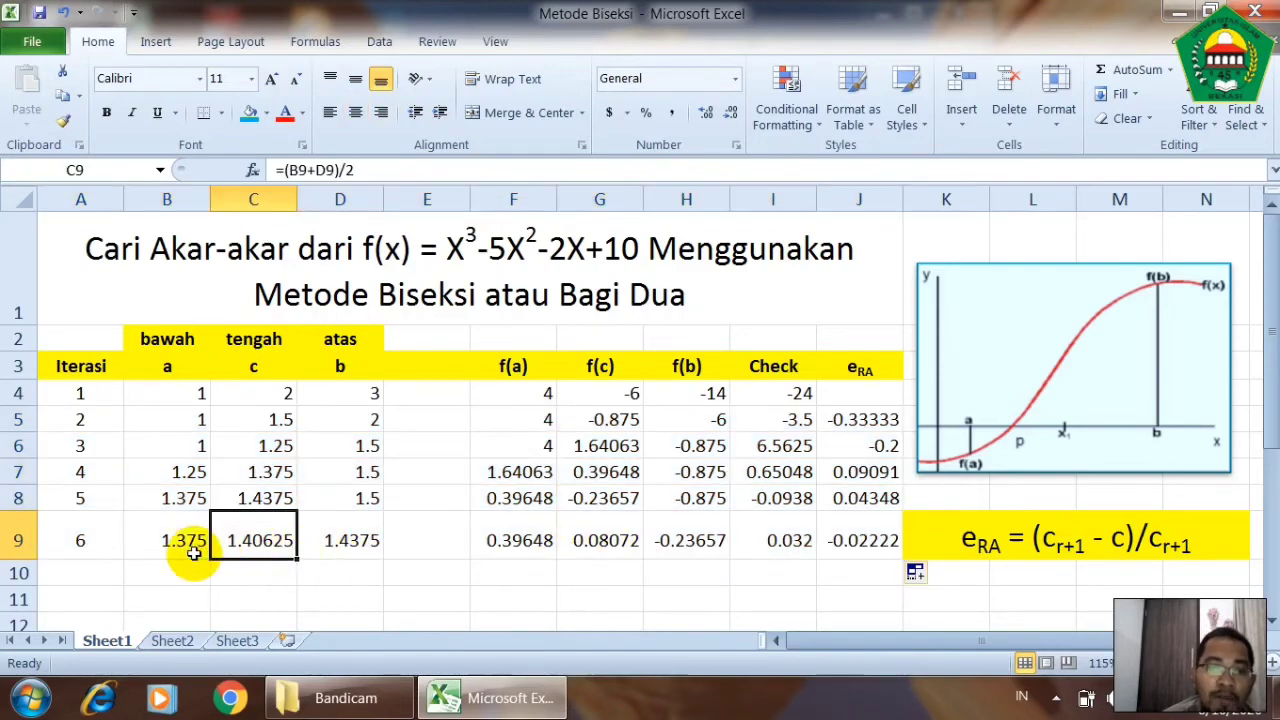
left_click(81, 541)
left_click_drag(82, 541, 905, 599)
scroll(884, 565, "down", 1)
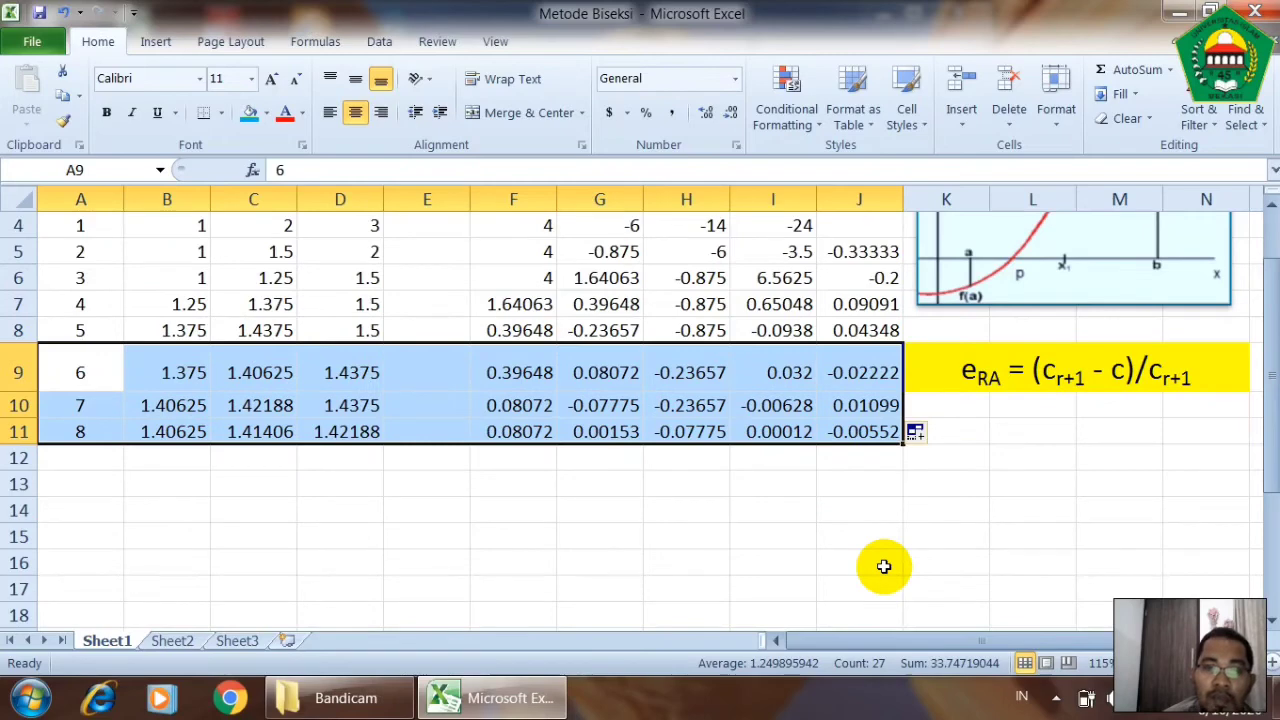
scroll(686, 466, "up", 1)
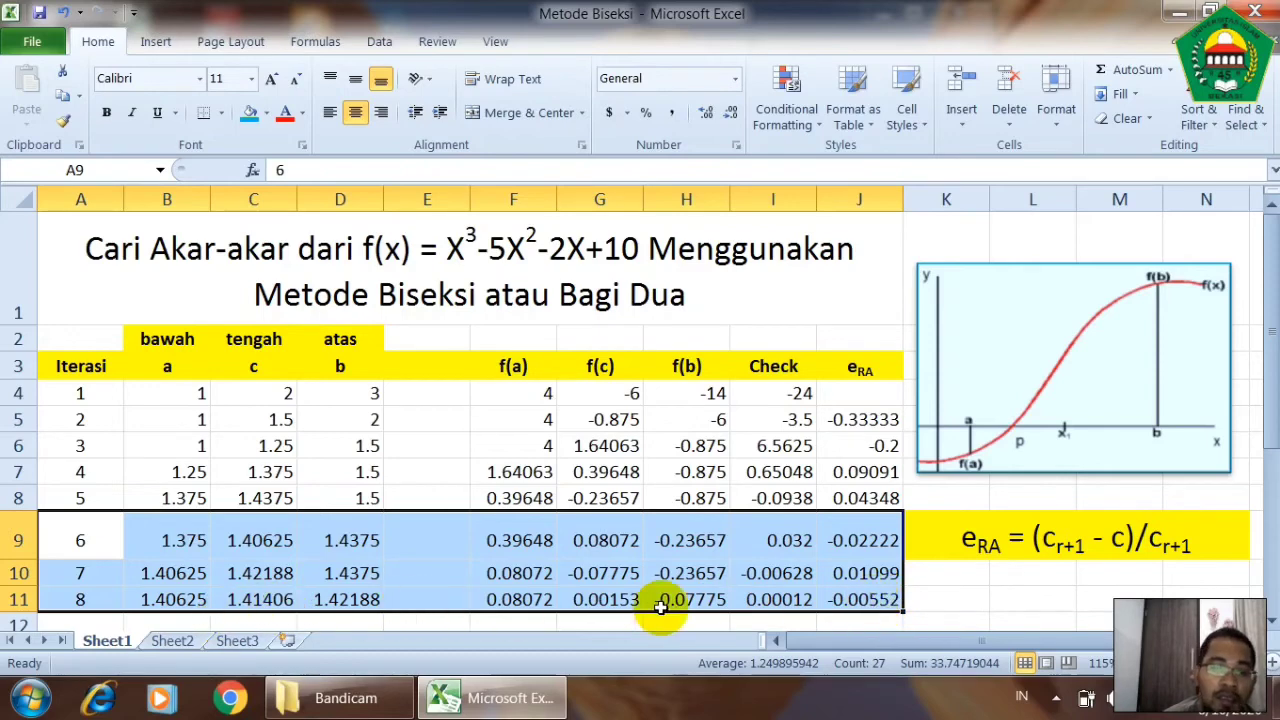
Highlight the eighth iteration's relative error in J11 and its f(c) value in G11 with yellow fill.
left_click(858, 600)
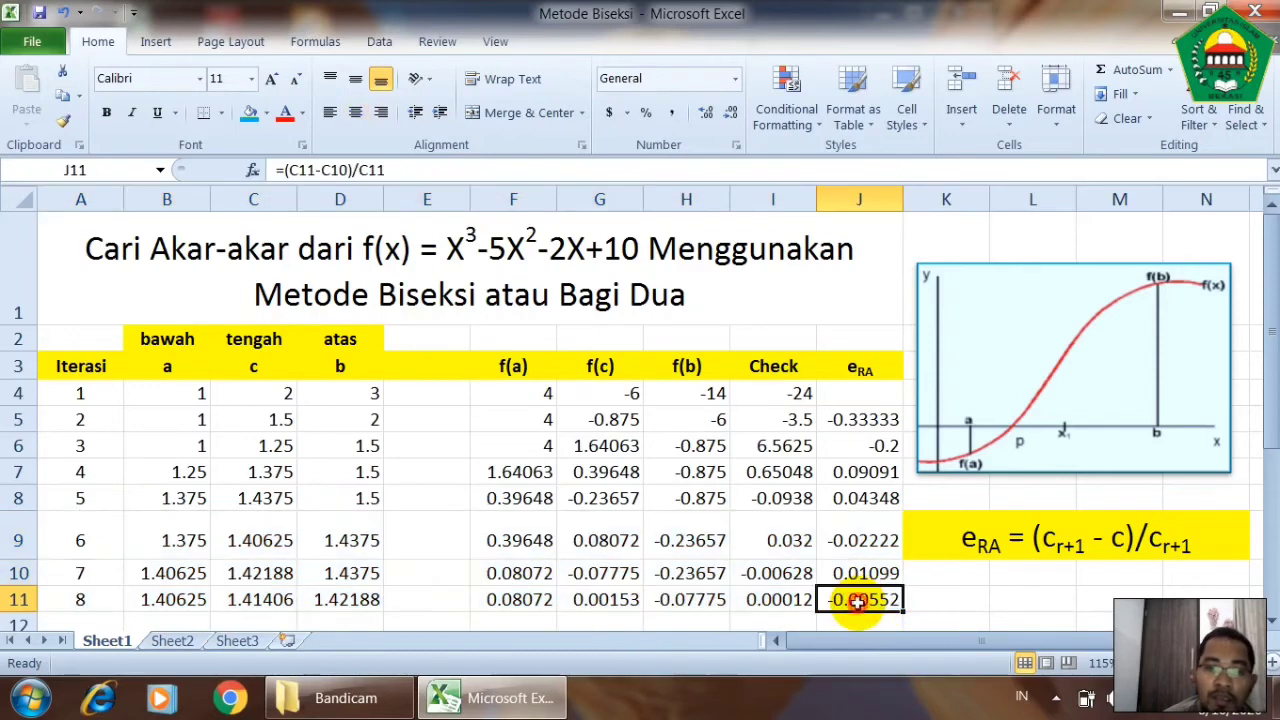
left_click(268, 115)
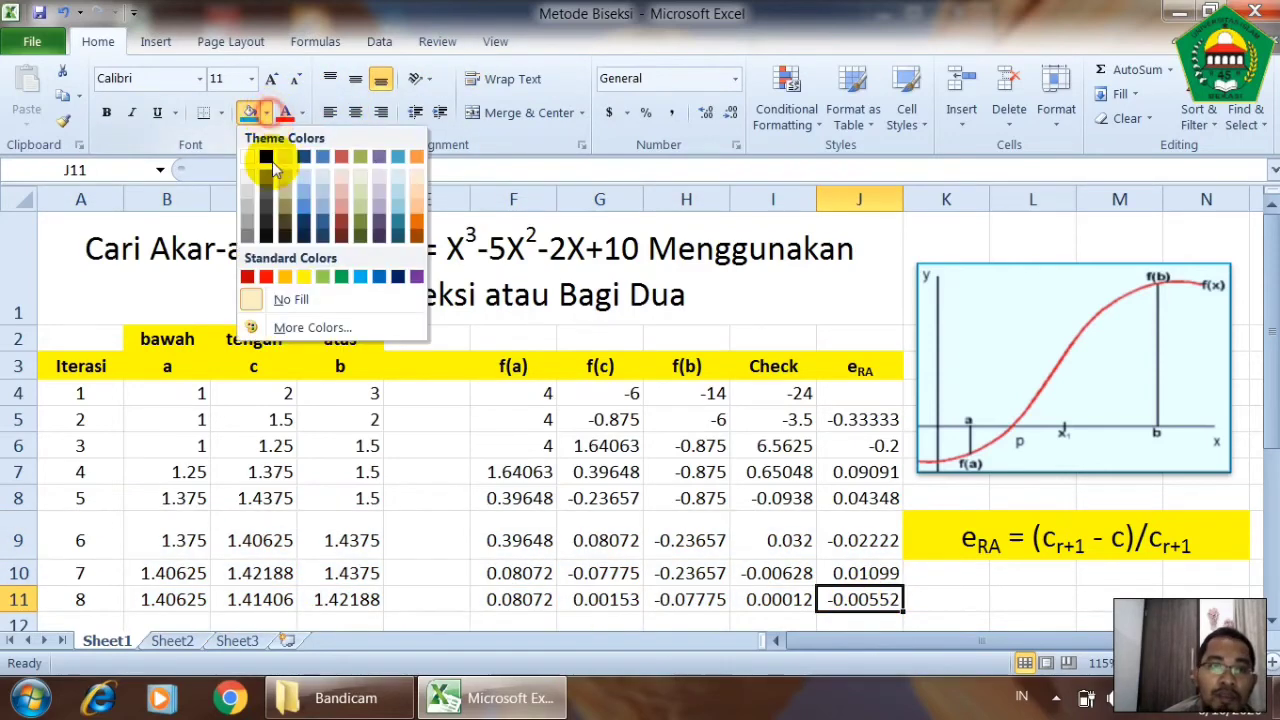
left_click(267, 279)
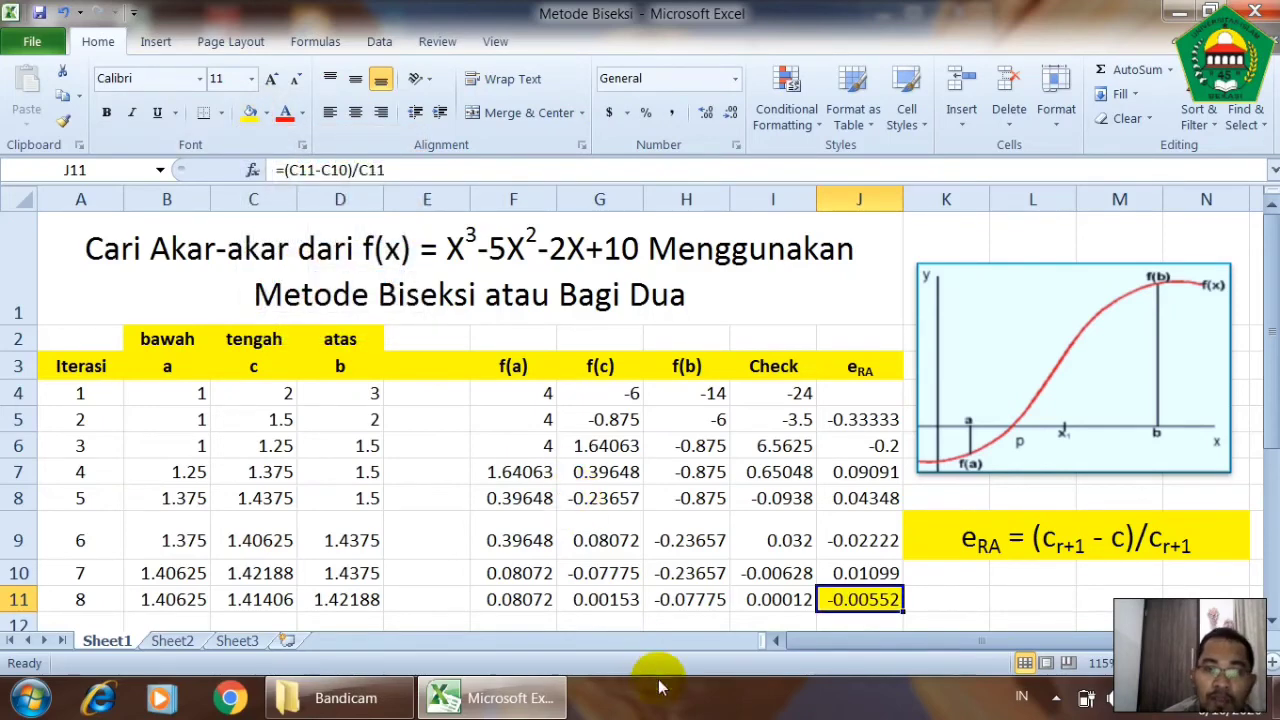
left_click(625, 601)
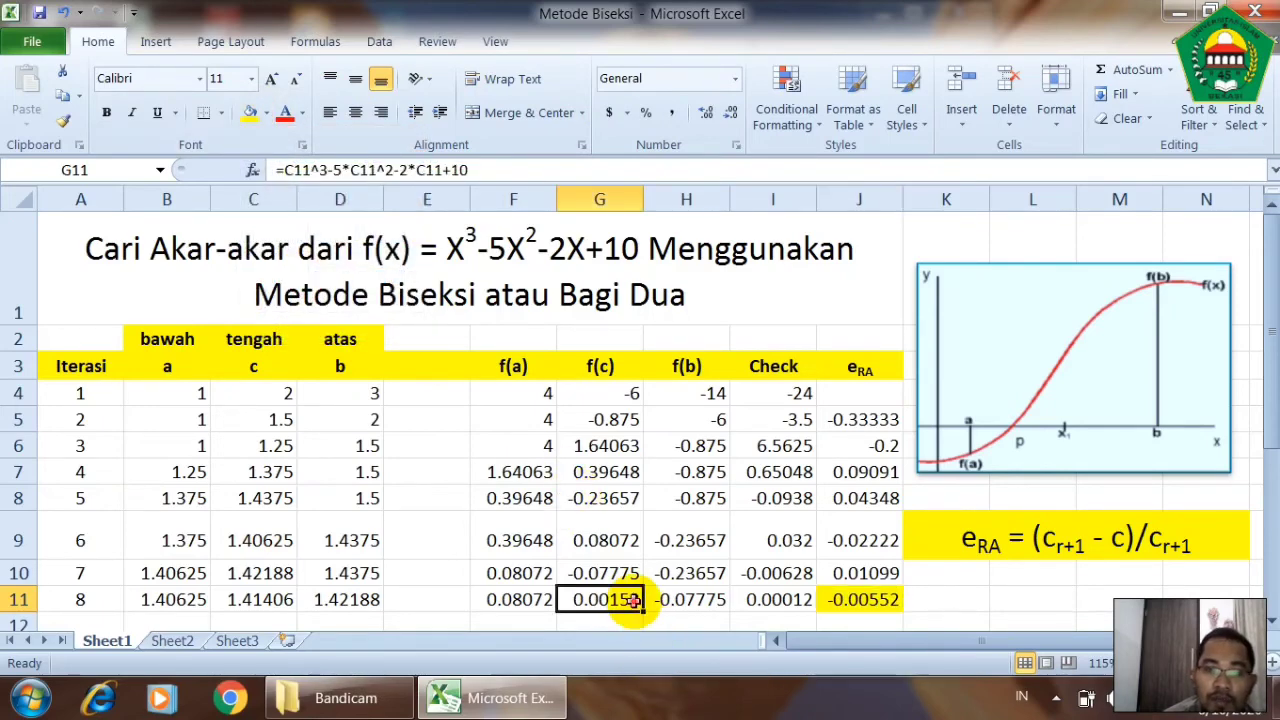
left_click(250, 115)
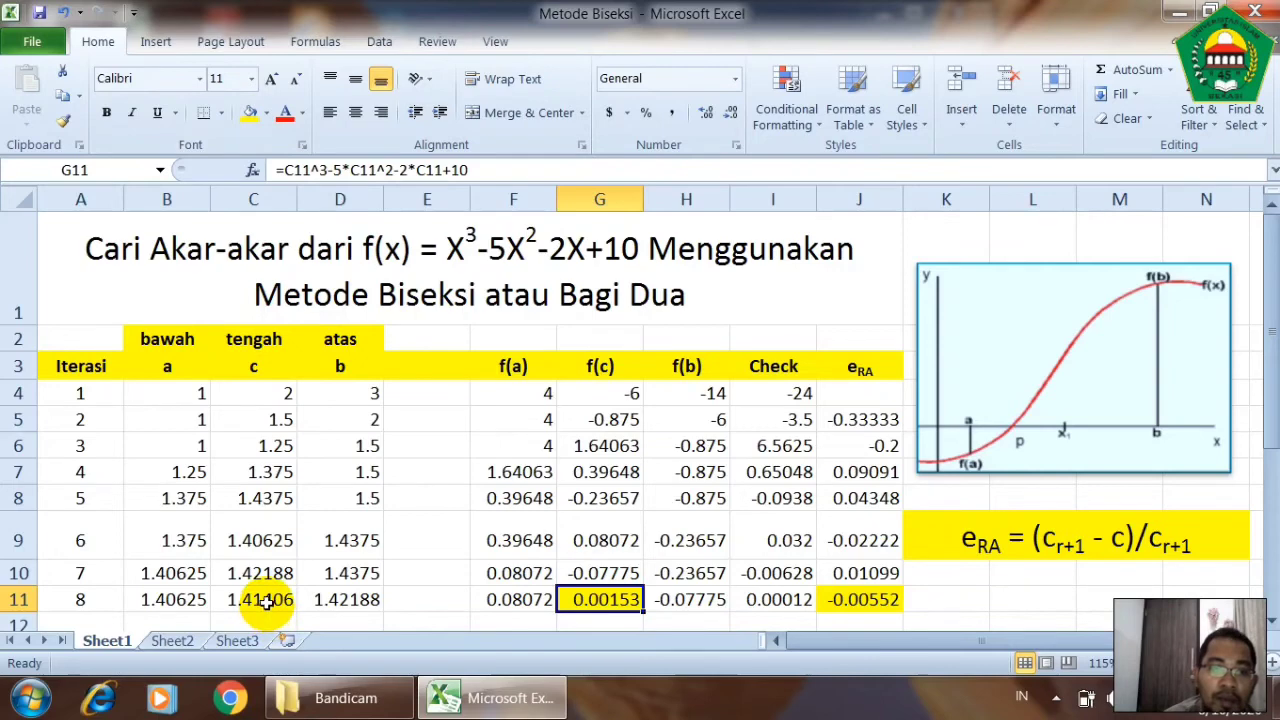
Highlight the eighth iteration's midpoint c in C11 with light blue fill to mark the root.
left_click(265, 604)
left_click(265, 116)
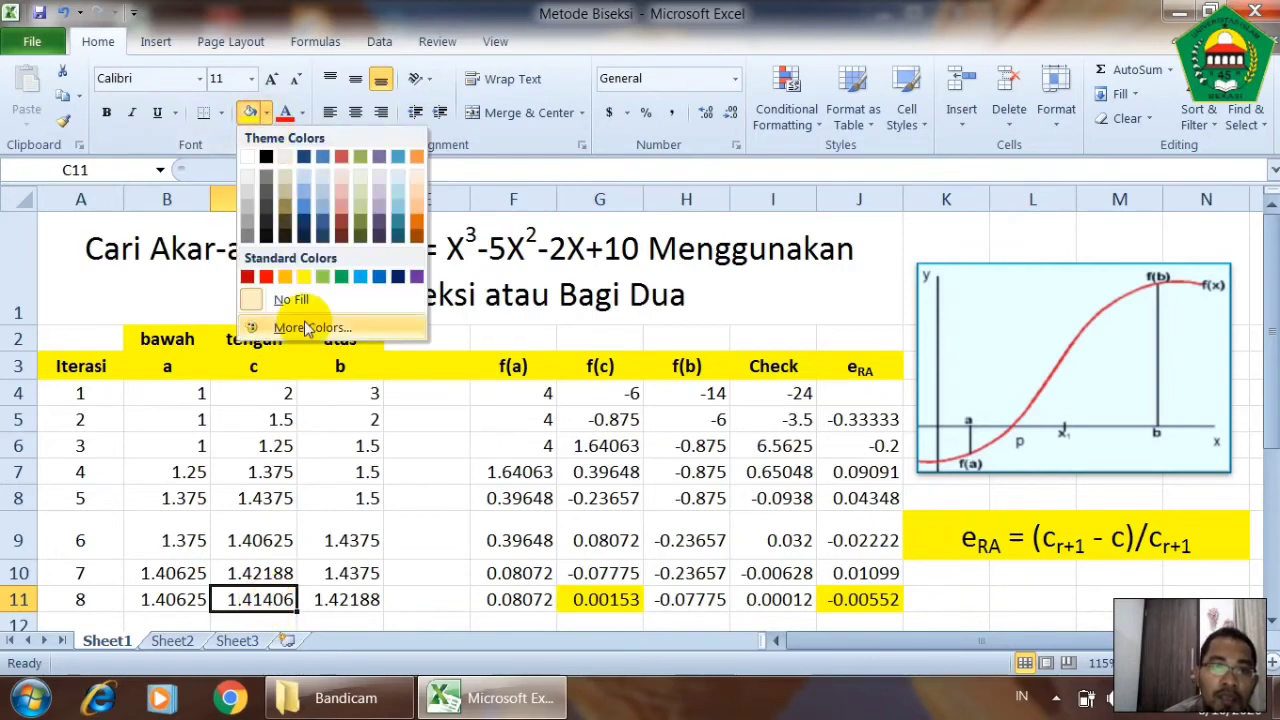
left_click(362, 278)
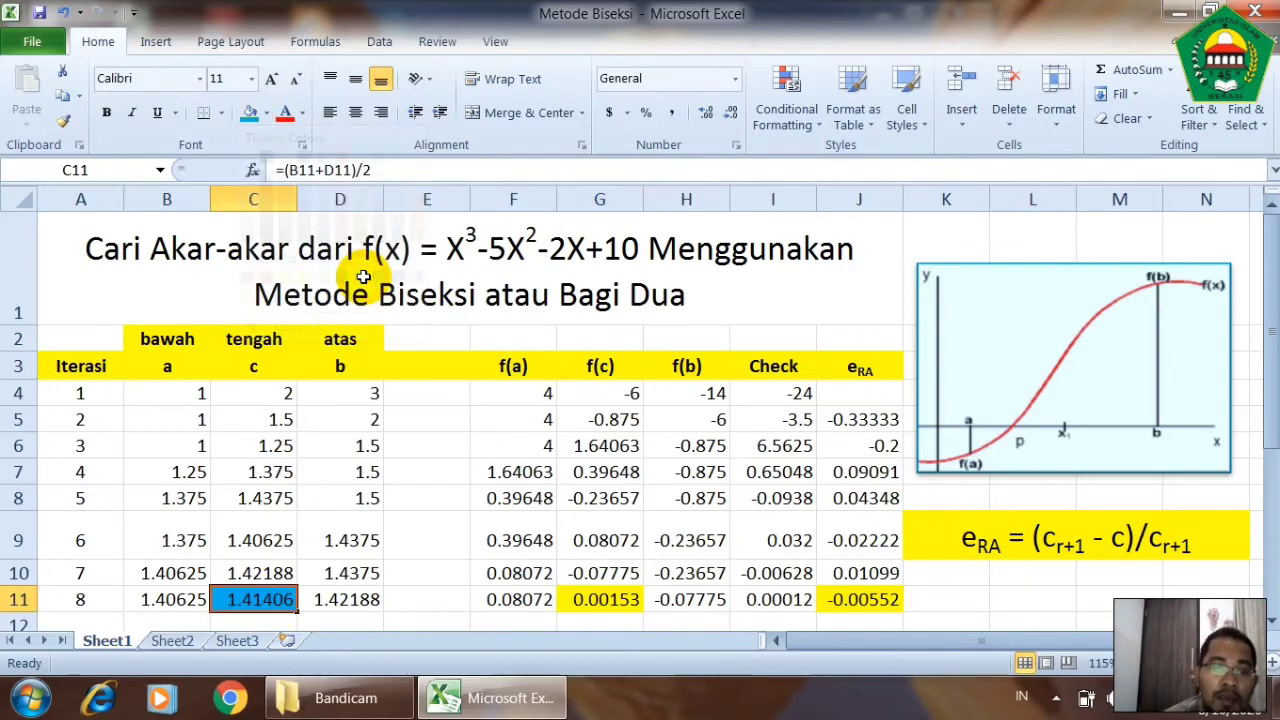
scroll(527, 534, "down", 2)
scroll(527, 534, "up", 1)
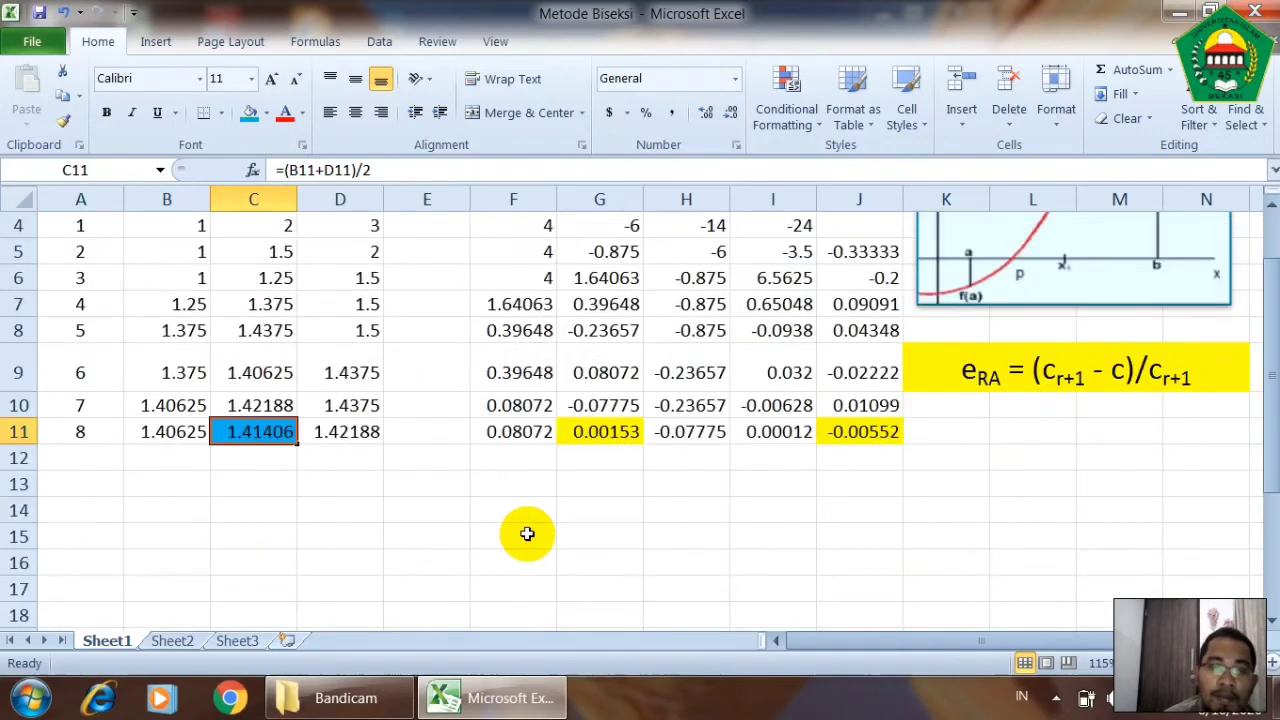
scroll(527, 534, "up", 1)
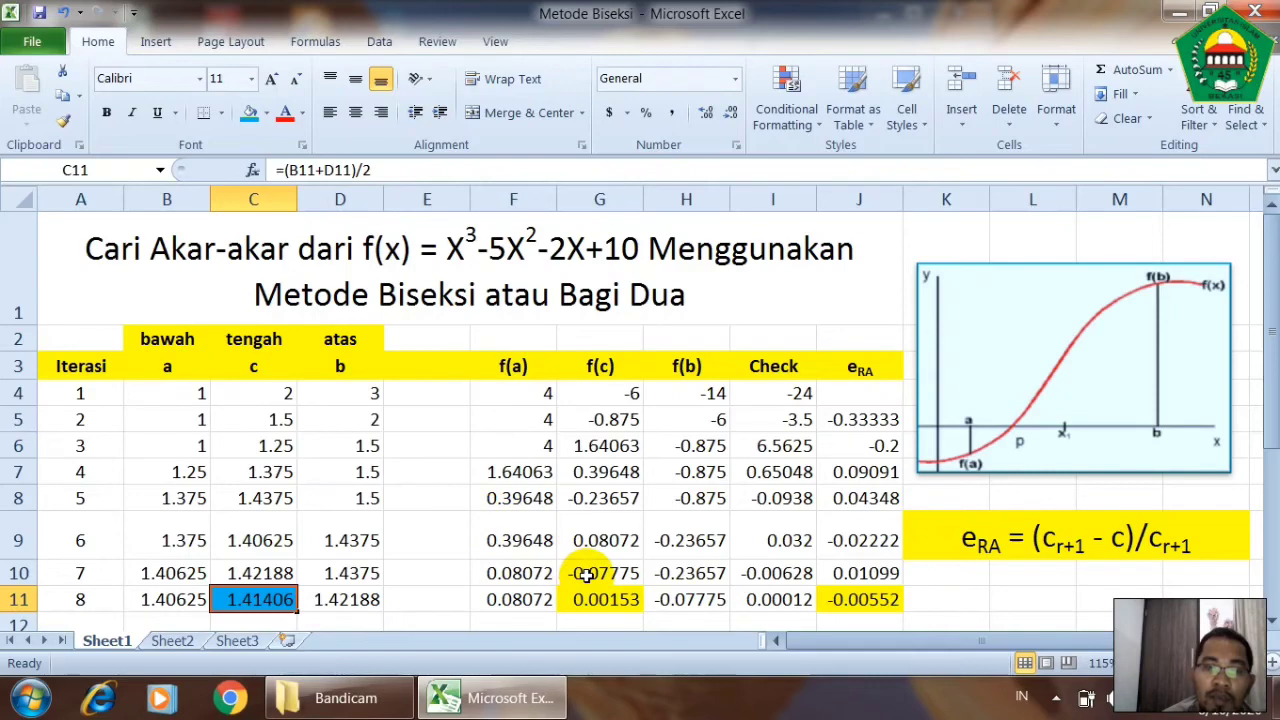
scroll(600, 642, "down", 1)
scroll(624, 528, "up", 1)
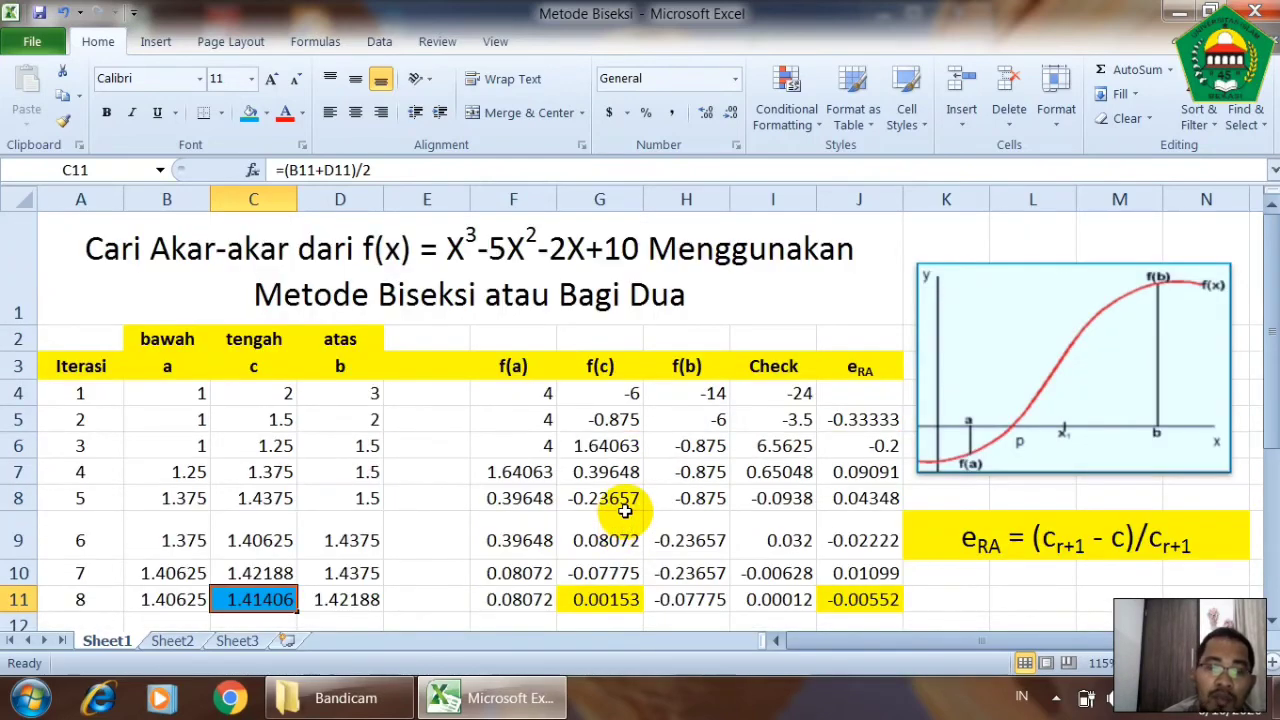
Copy the whole iteration table A2:J11, including its headers, and paste it below starting at A14.
scroll(624, 510, "down", 1)
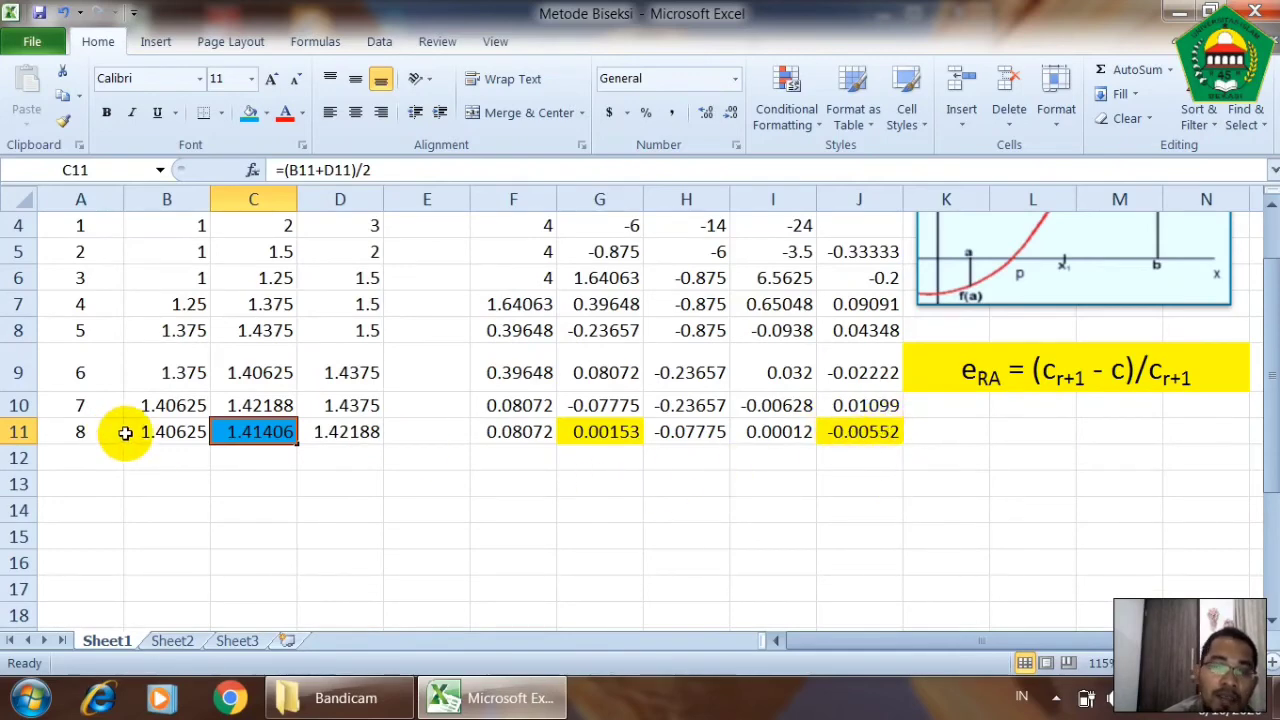
scroll(250, 440, "up", 1)
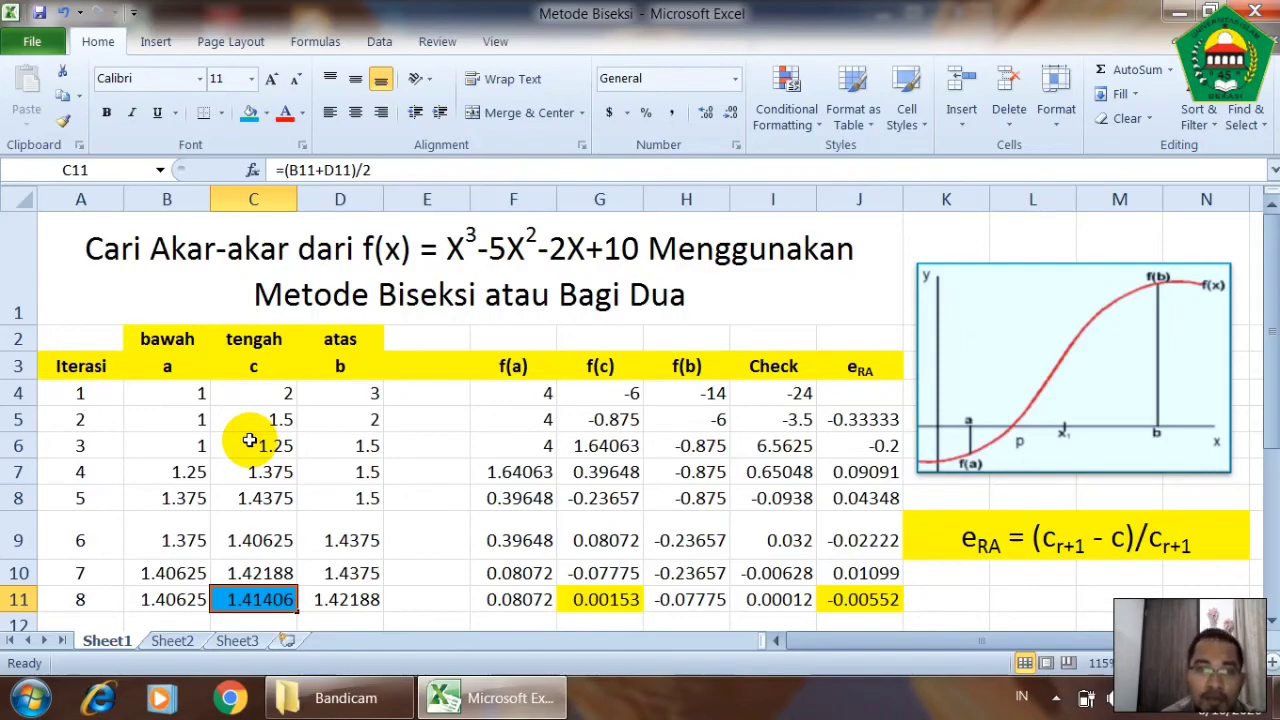
scroll(250, 450, "down", 1)
scroll(250, 450, "up", 1)
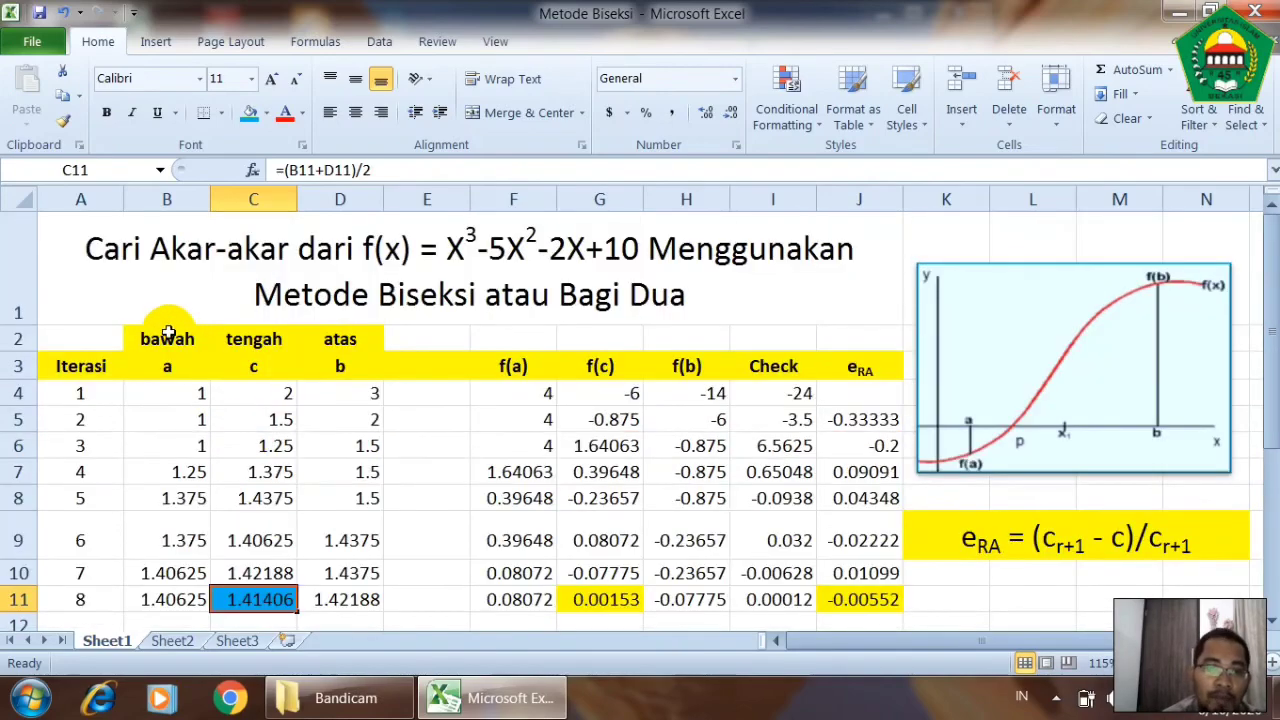
left_click_drag(100, 339, 842, 488)
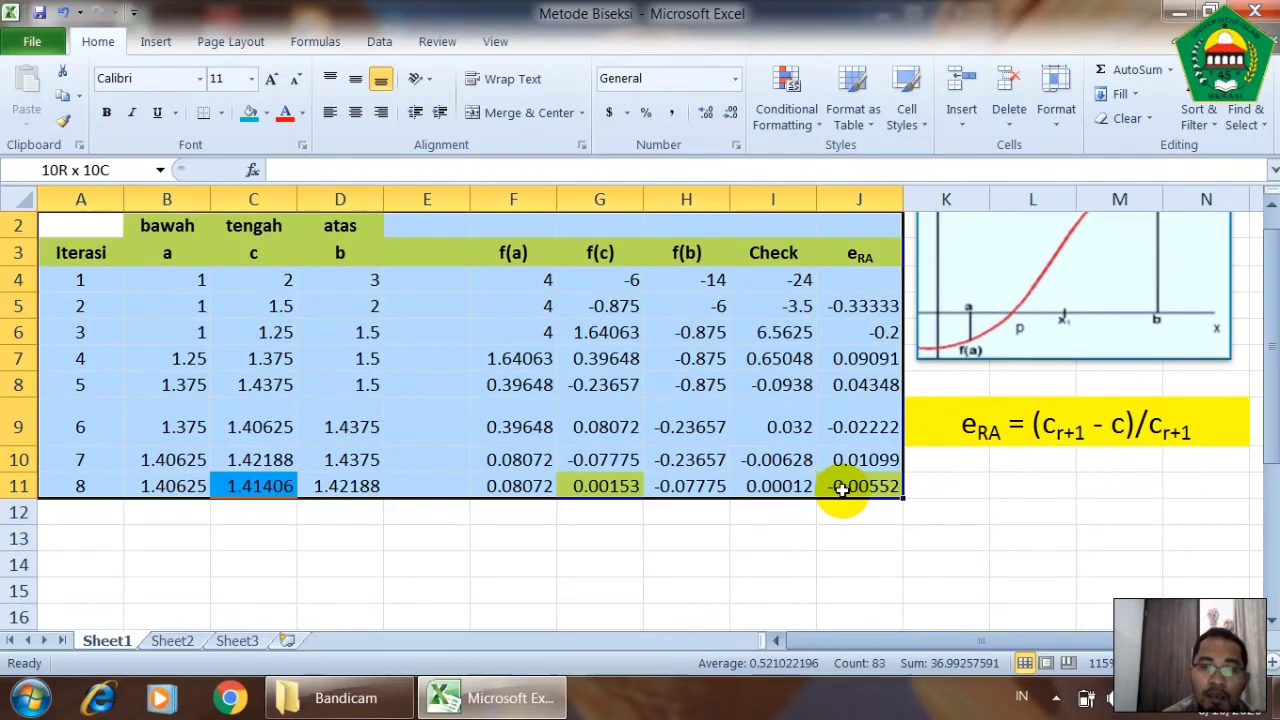
key("ctrl+c")
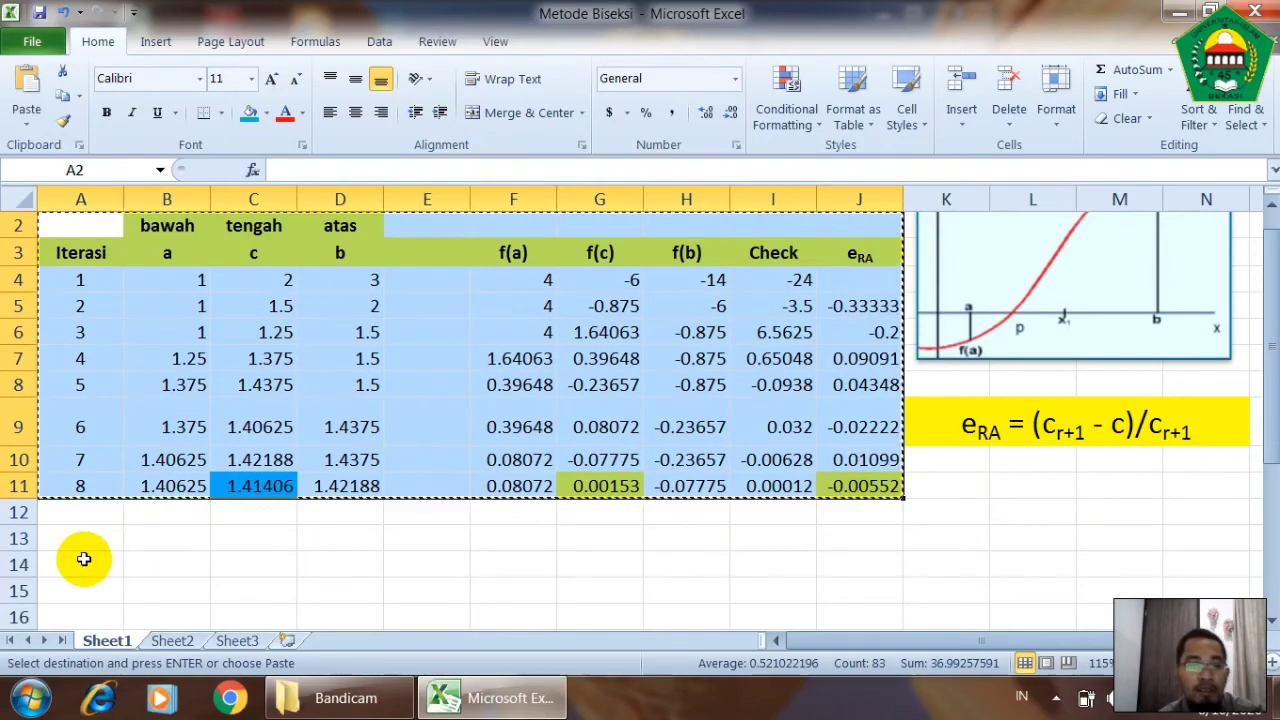
left_click(85, 560)
key("ctrl+v")
scroll(323, 486, "down", 4)
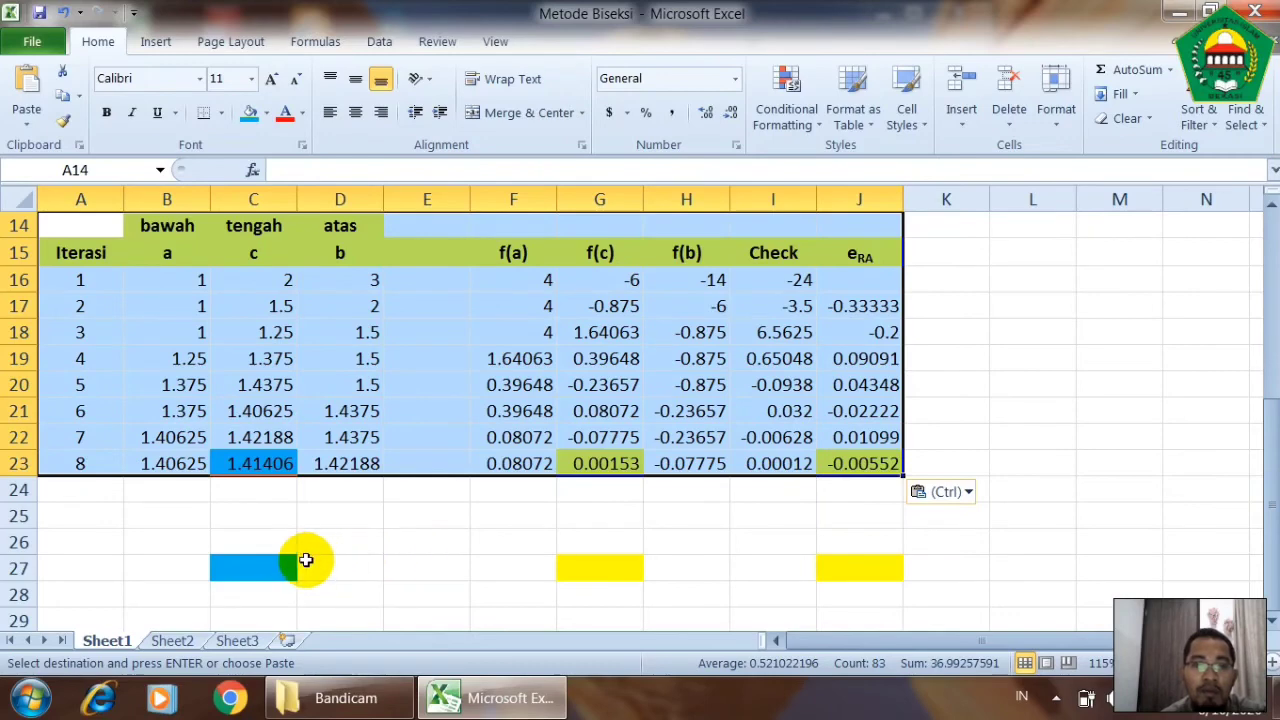
scroll(306, 556, "down", 1)
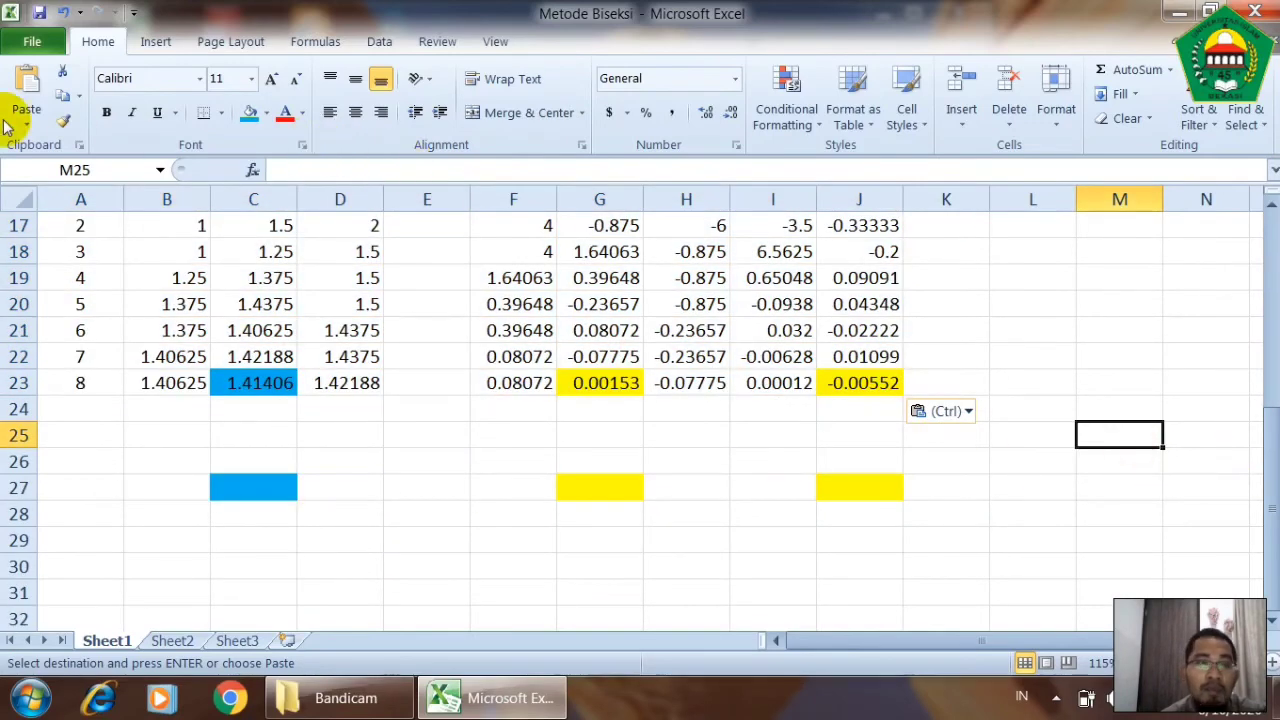
Clear the leftover blue and yellow fills in row 27 by copying blank cell M25's formatting over them.
left_click(62, 120)
left_click_drag(216, 472, 894, 537)
scroll(951, 463, "up", 3)
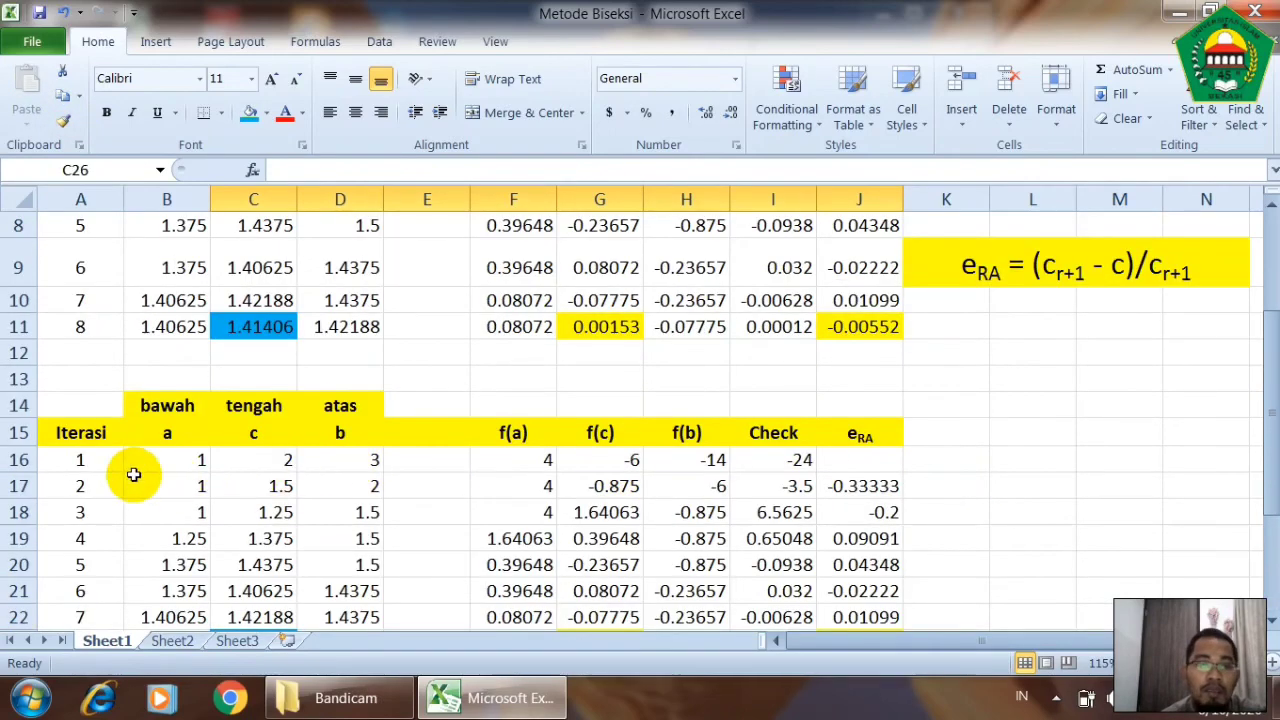
Set the copied table's starting interval to a = 2 in B16 and b = 7 in D16.
left_click(193, 459)
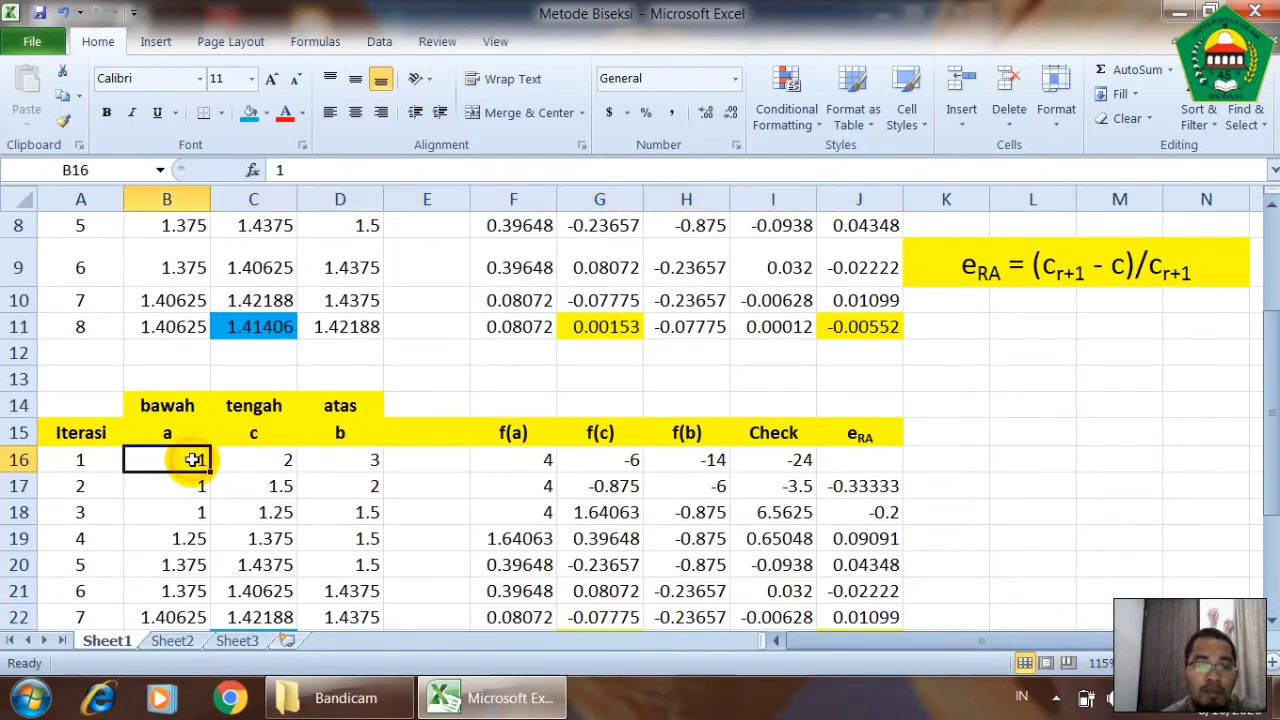
type("2")
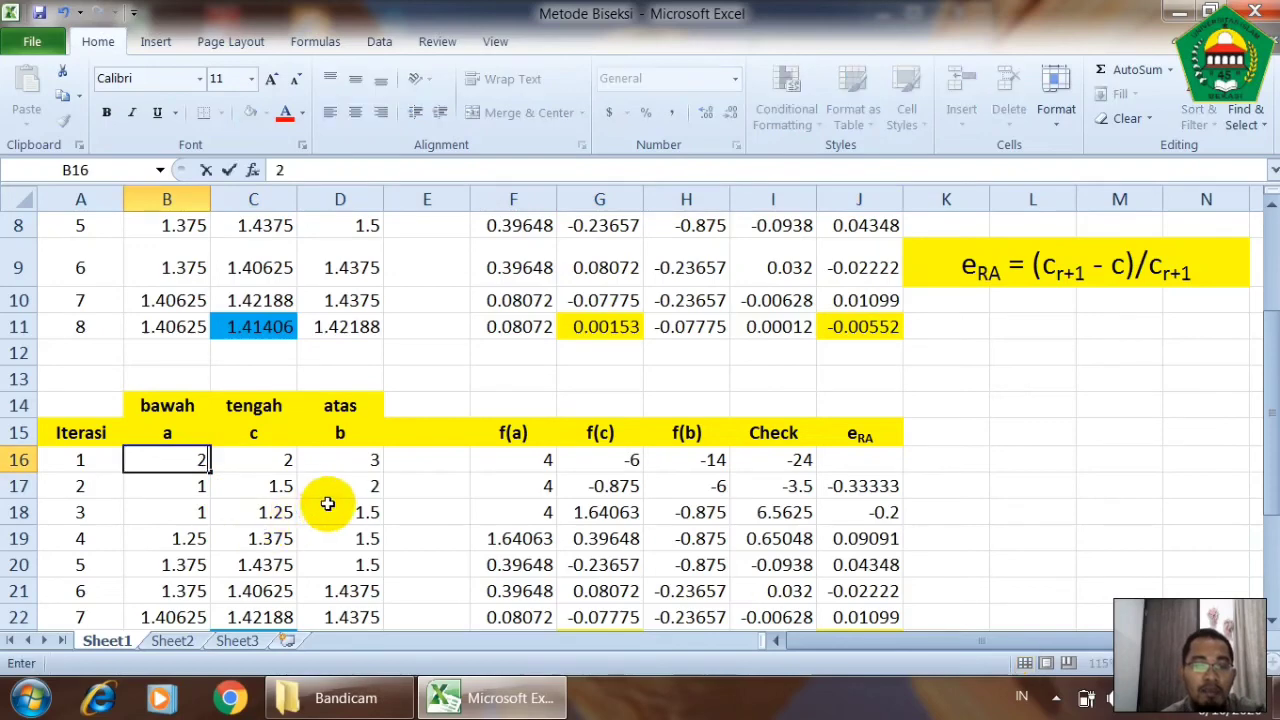
left_click(356, 459)
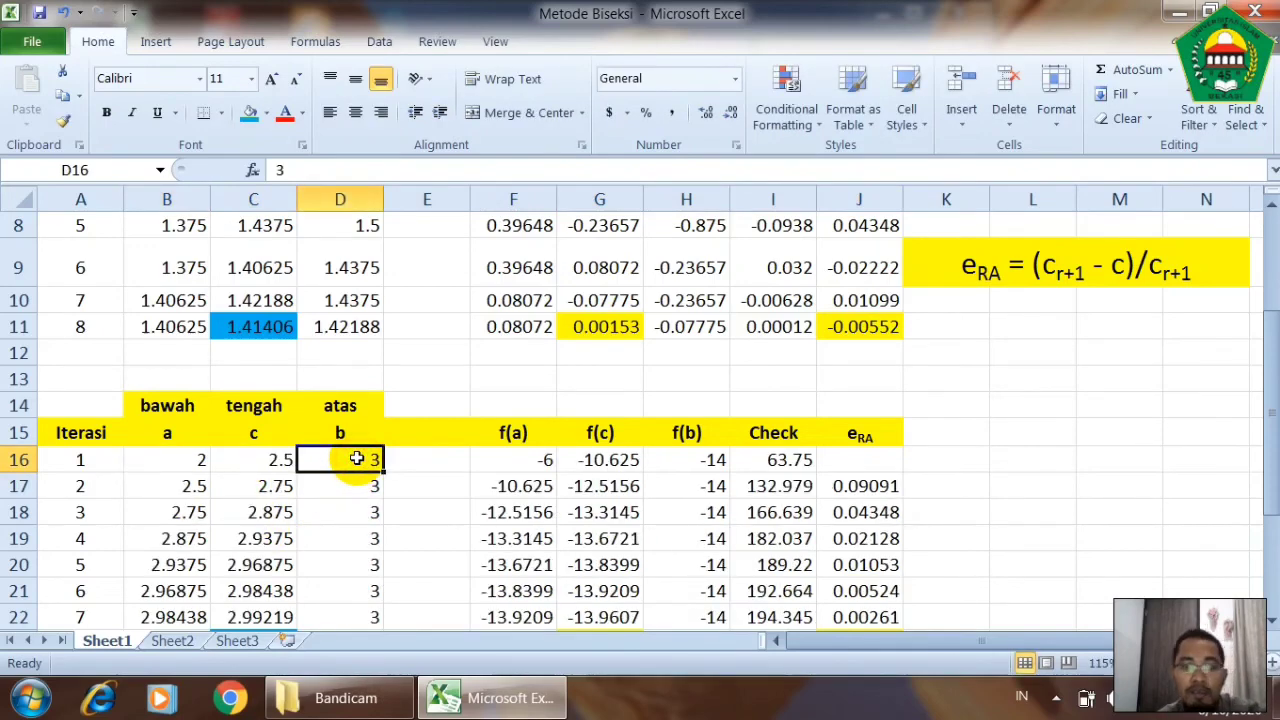
type("7")
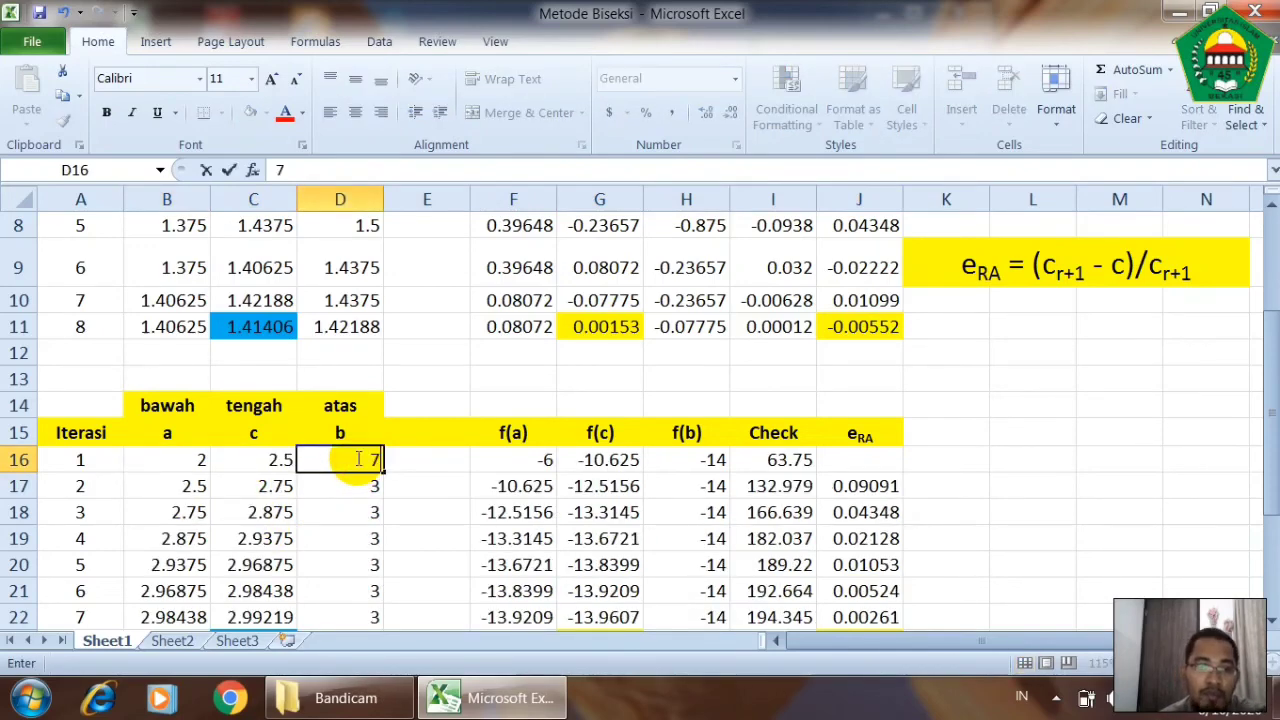
key("Return")
scroll(356, 460, "down", 2)
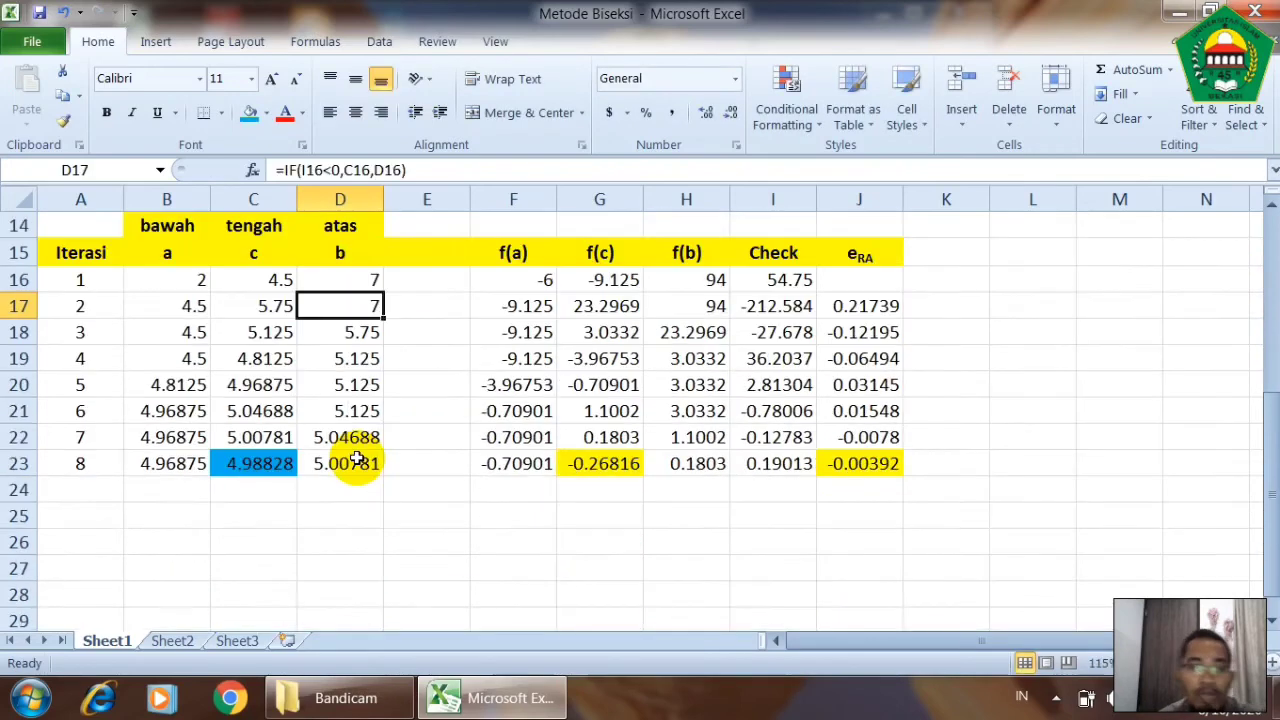
Examine the second table's midpoints, f(c) values and relative errors against the first table's final iteration.
scroll(356, 459, "up", 1)
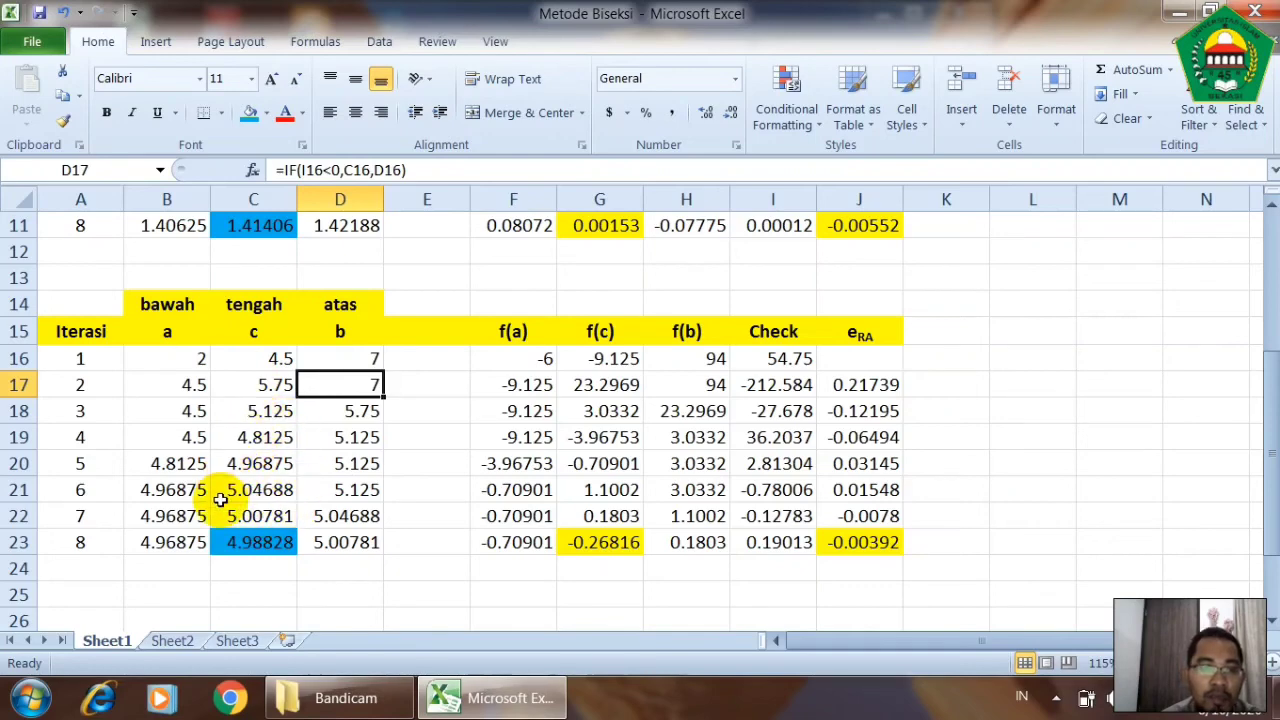
scroll(220, 500, "up", 1)
scroll(222, 495, "down", 1)
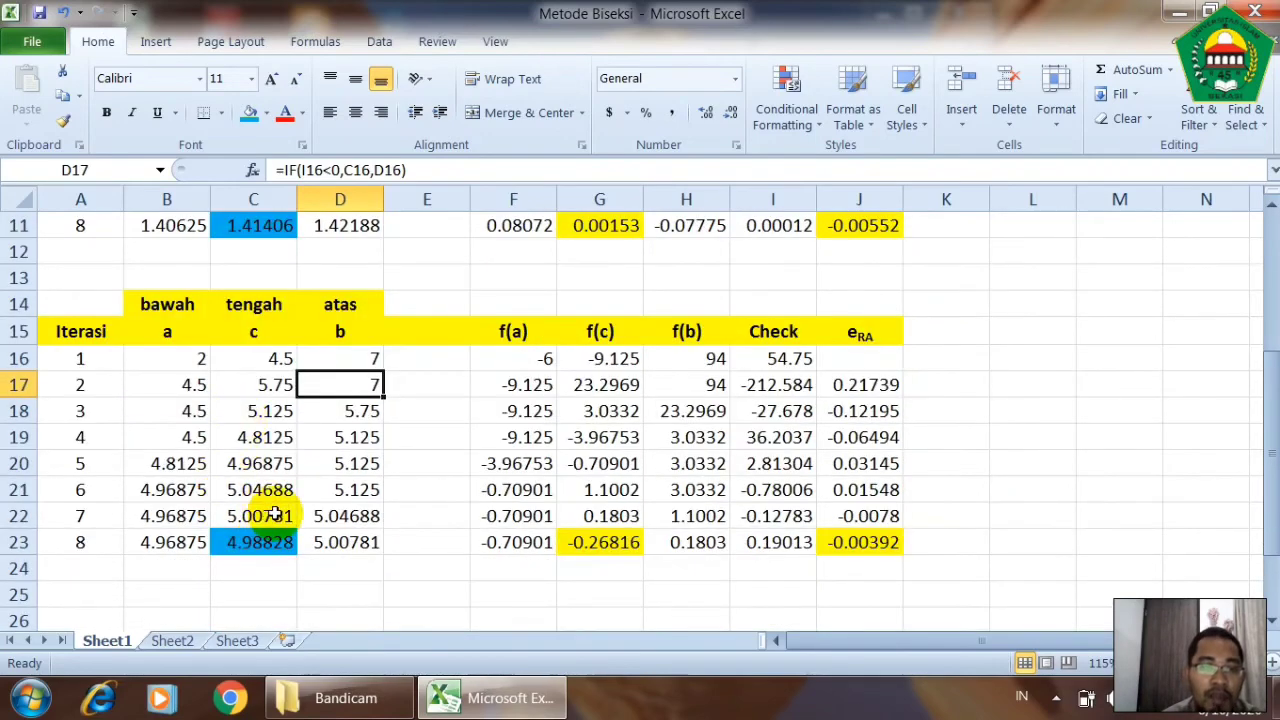
scroll(250, 467, "up", 2)
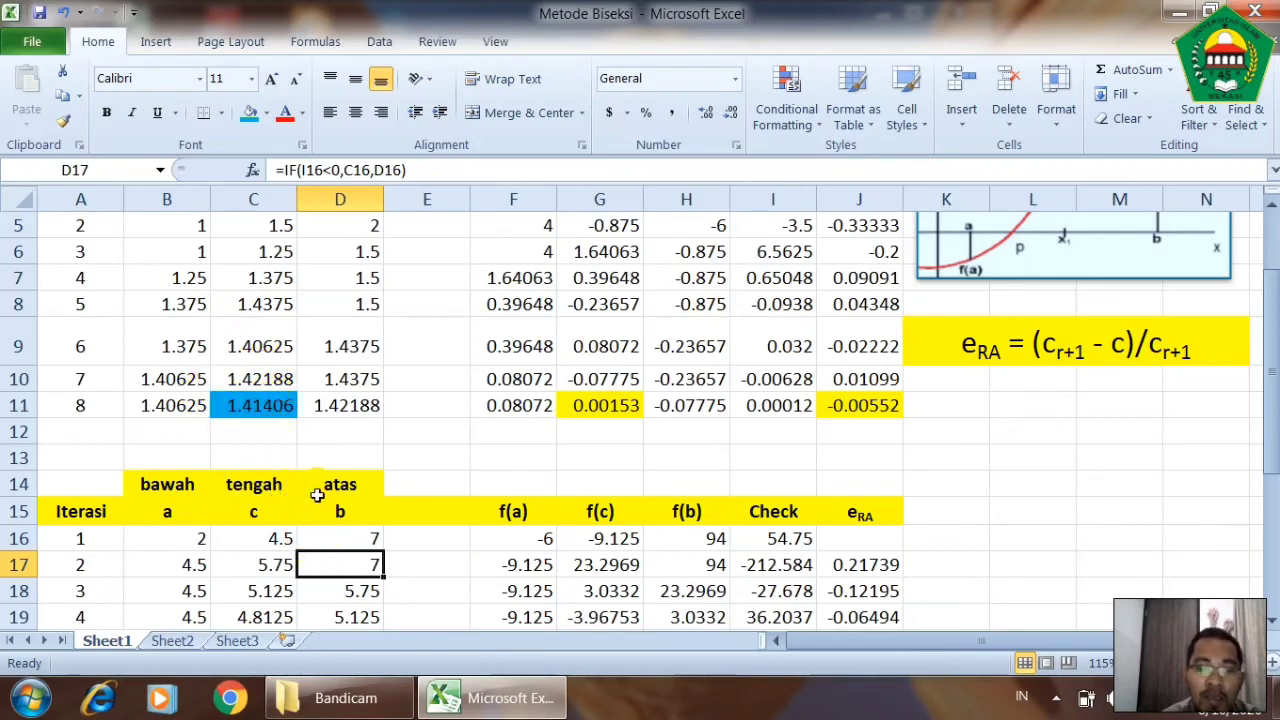
scroll(329, 510, "down", 1)
scroll(329, 538, "down", 2)
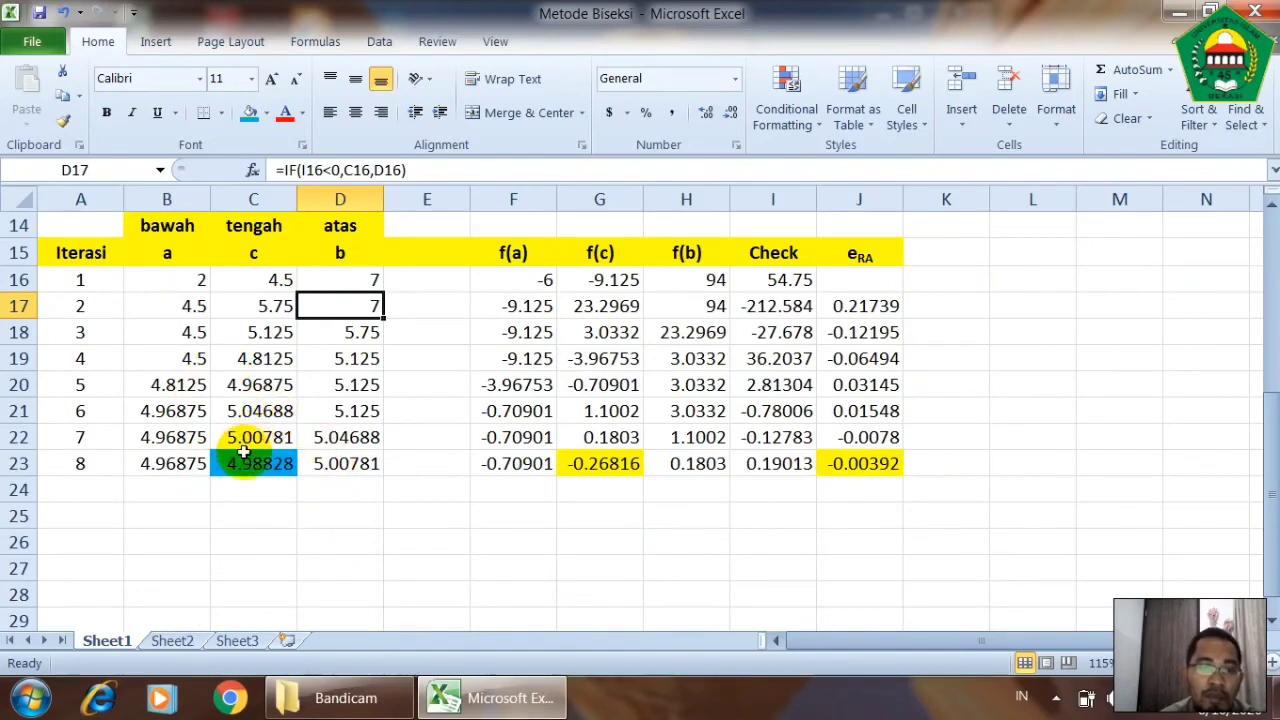
scroll(255, 462, "up", 2)
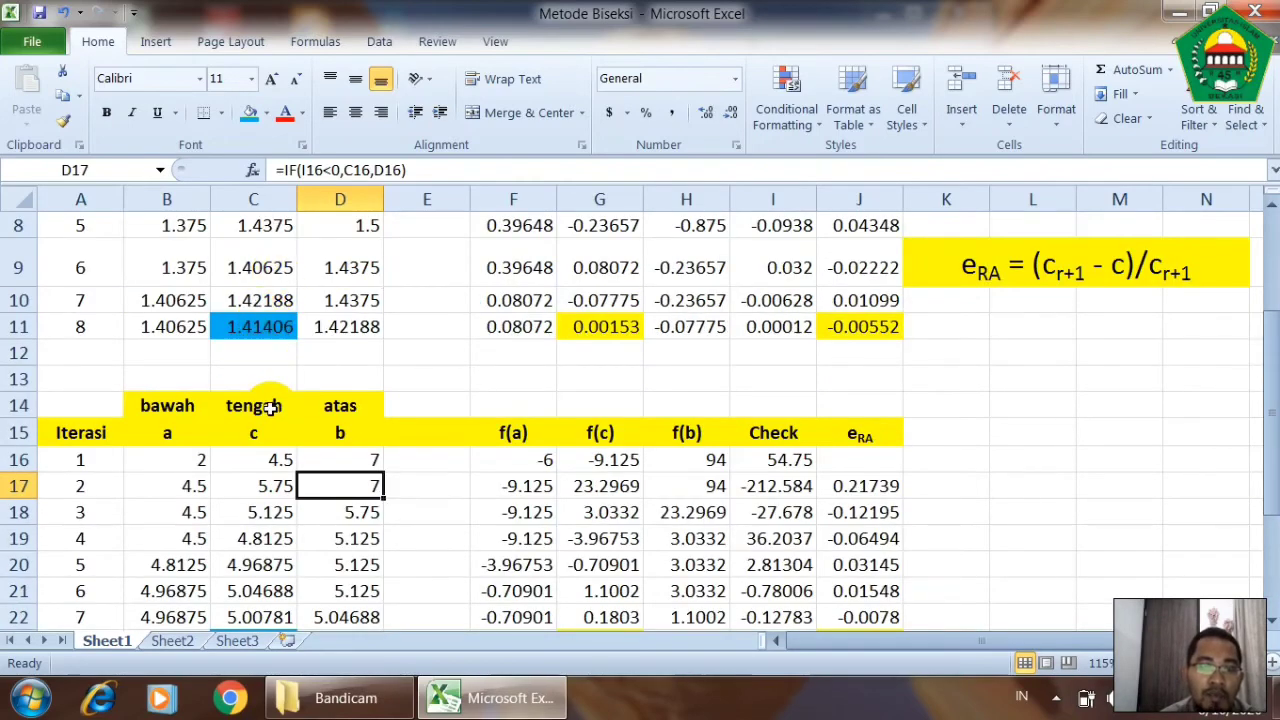
scroll(270, 460, "down", 1)
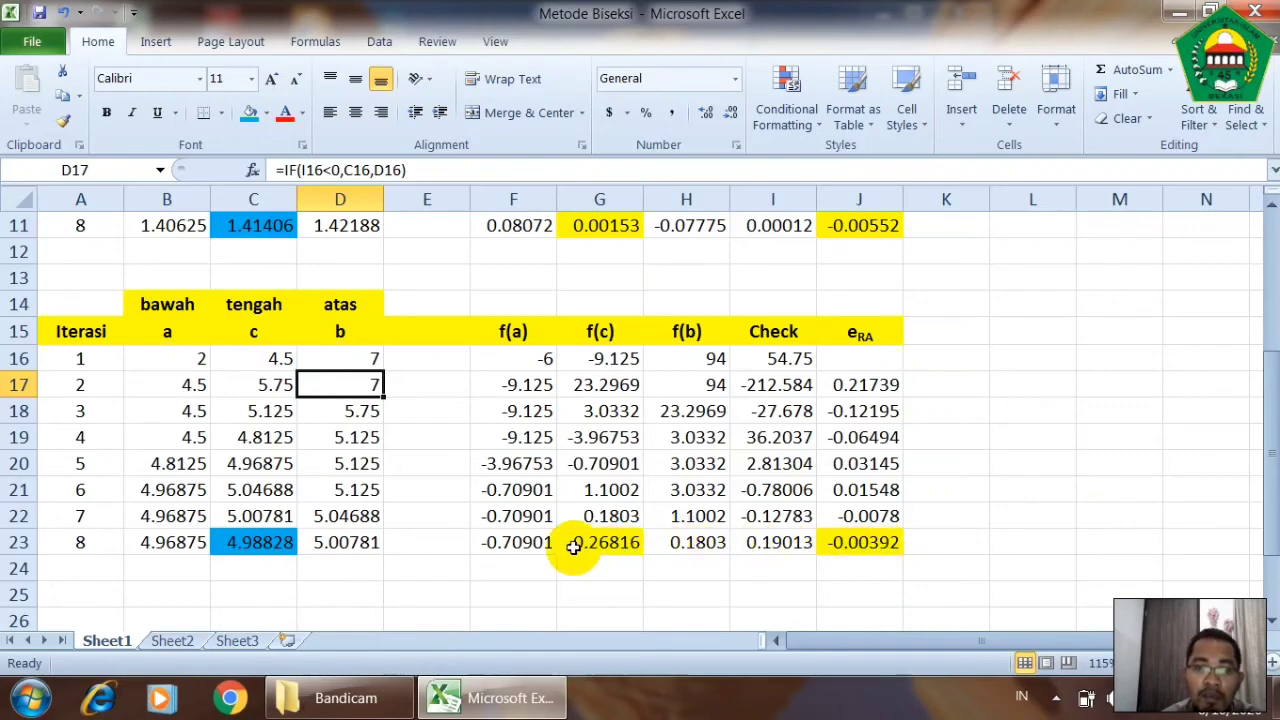
scroll(112, 537, "down", 1)
scroll(112, 537, "up", 1)
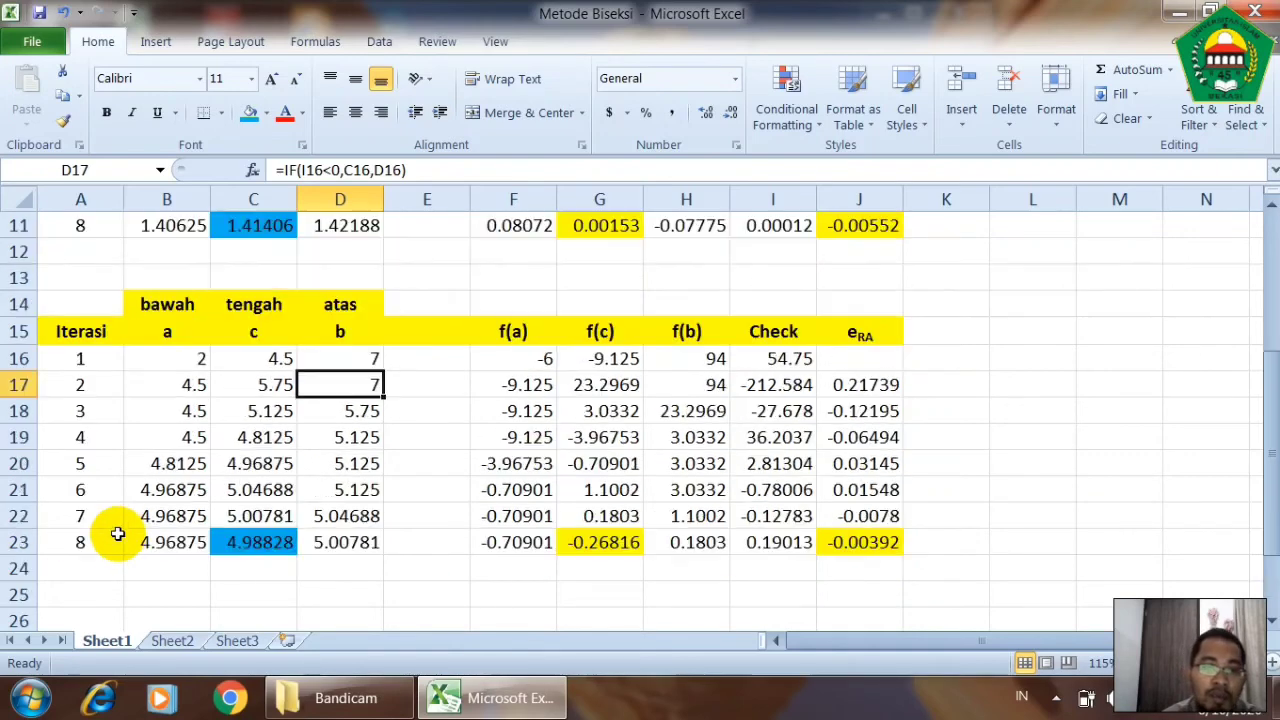
Extend the second table's last two rows A22:J23 down to row 27, continuing the iteration numbers through 12.
left_click(340, 515)
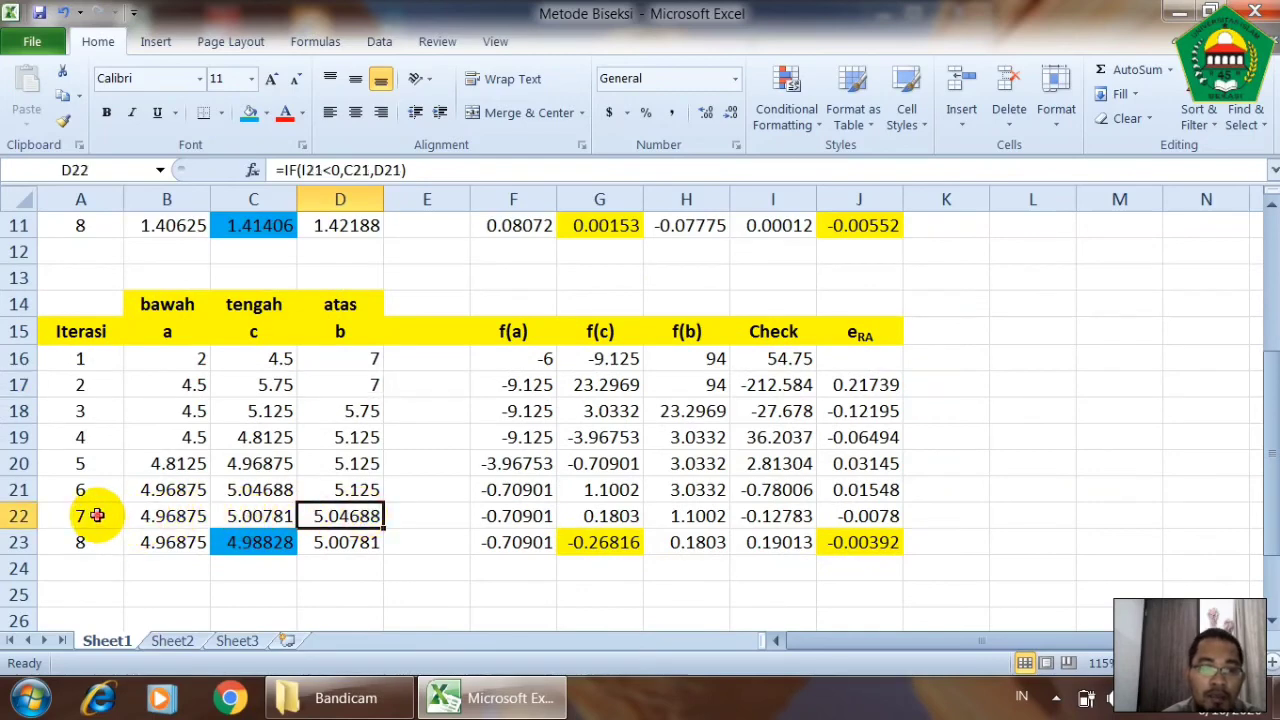
left_click_drag(86, 515, 903, 590)
scroll(903, 587, "down", 1)
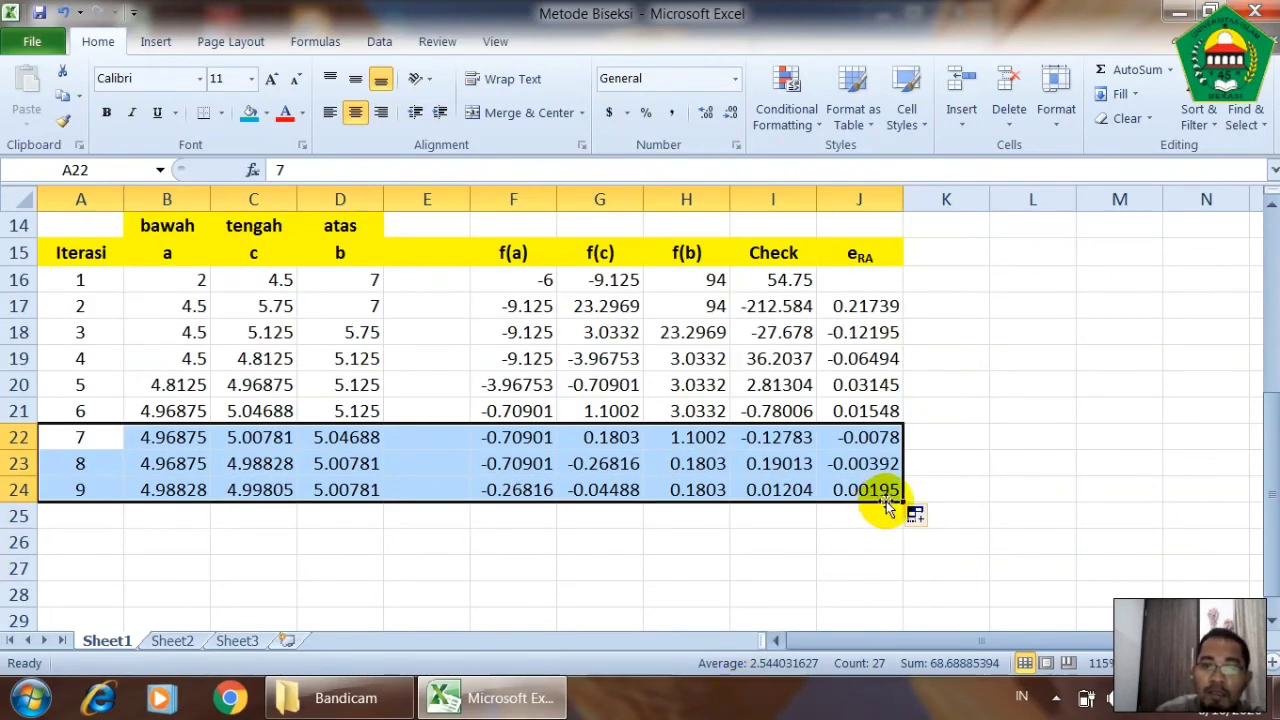
left_click_drag(903, 500, 893, 568)
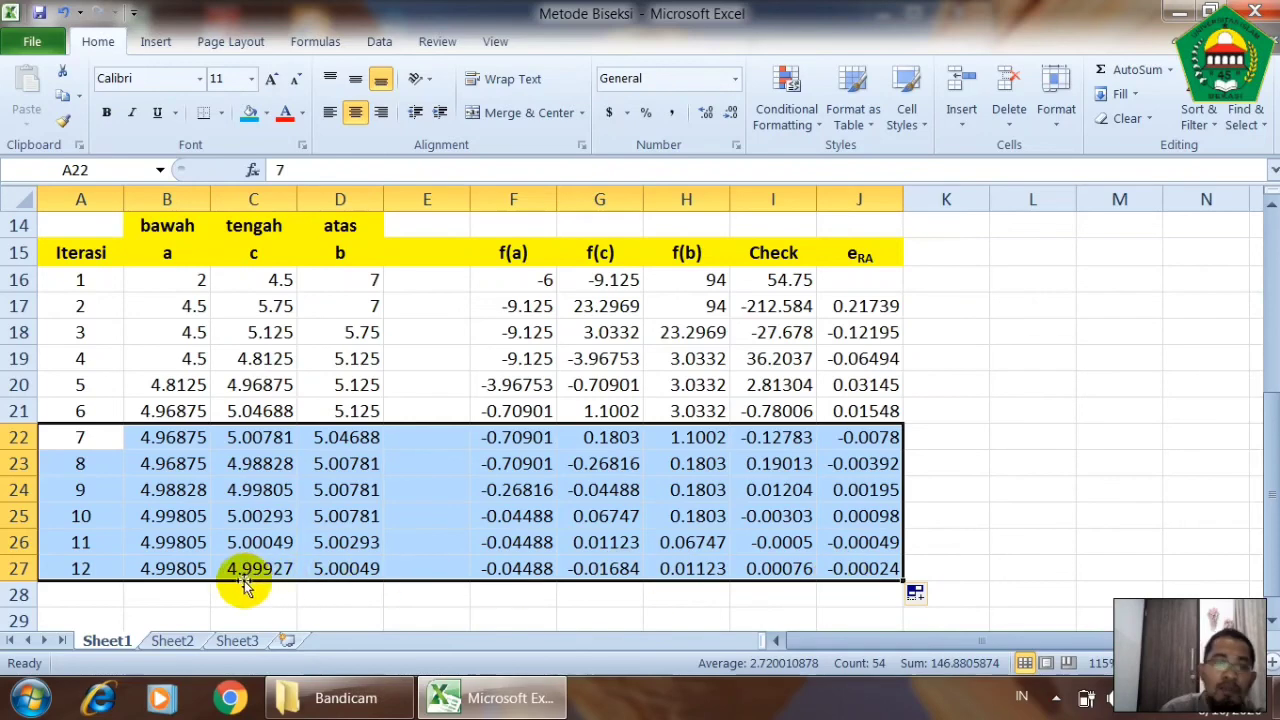
Highlight the twelfth iteration's f(c) value in G27 and its relative error in J27 with yellow fill.
left_click(600, 568)
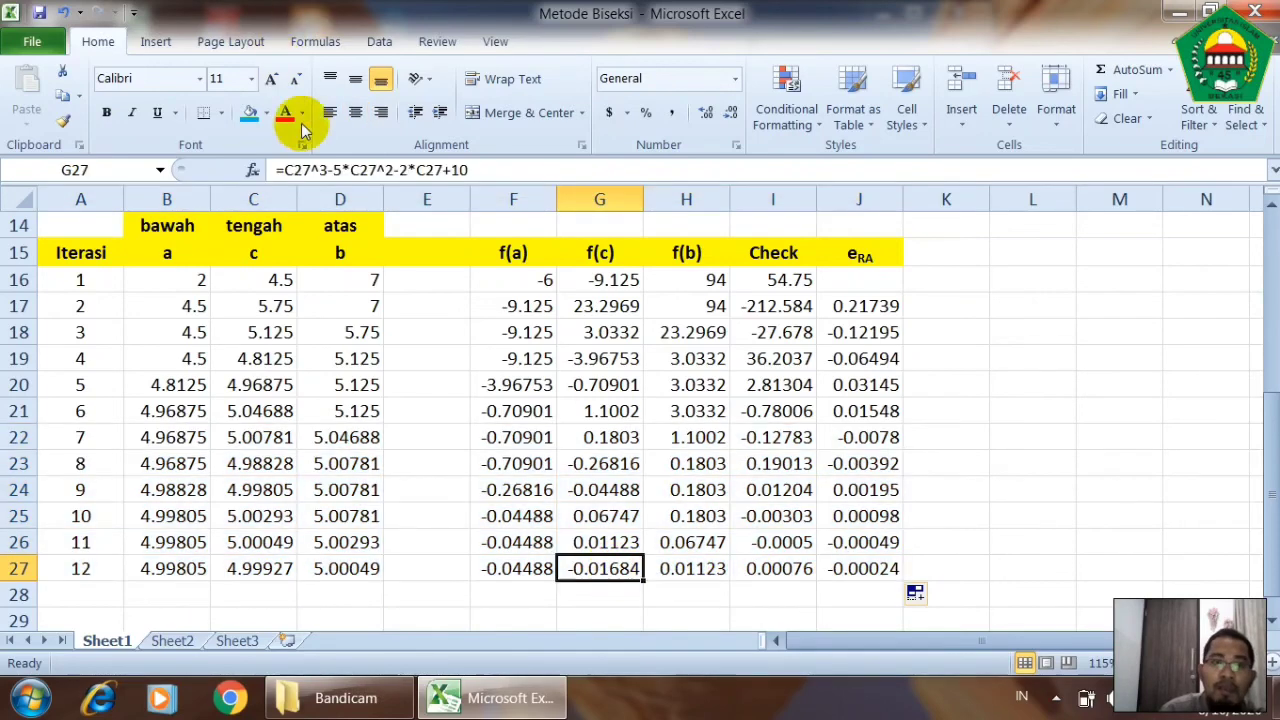
left_click(266, 112)
left_click(304, 276)
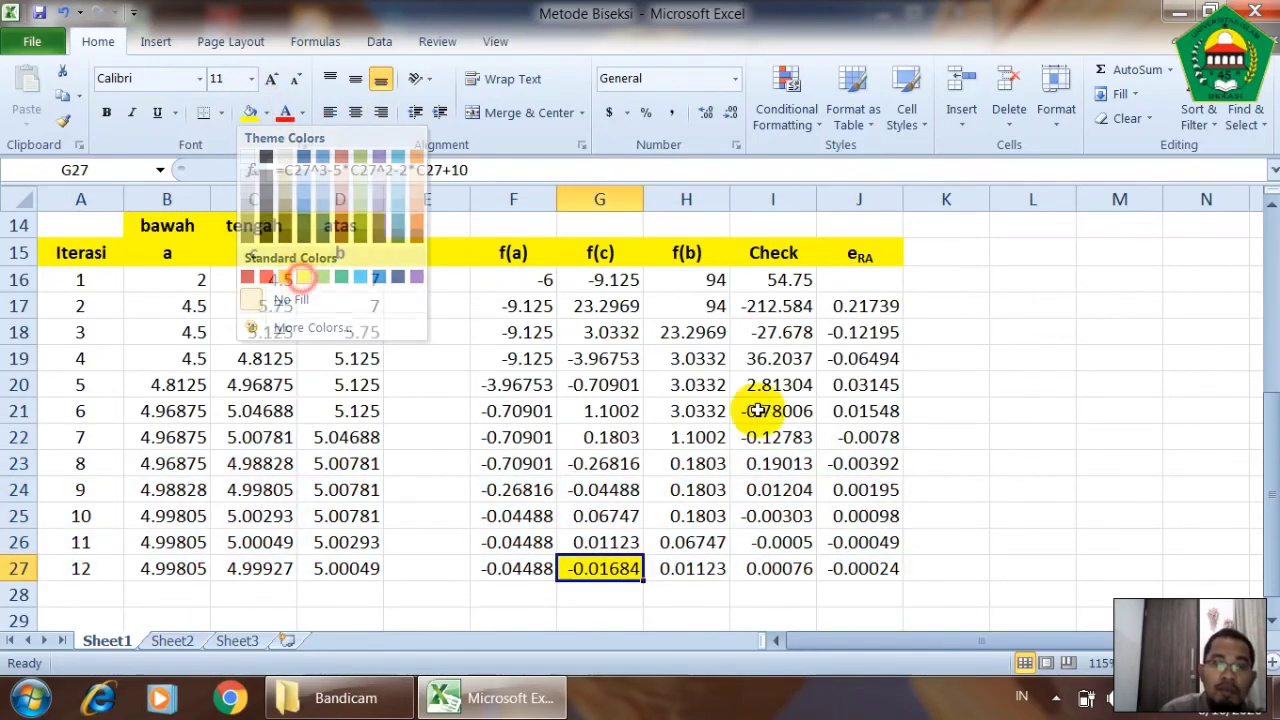
left_click(895, 570)
left_click(250, 112)
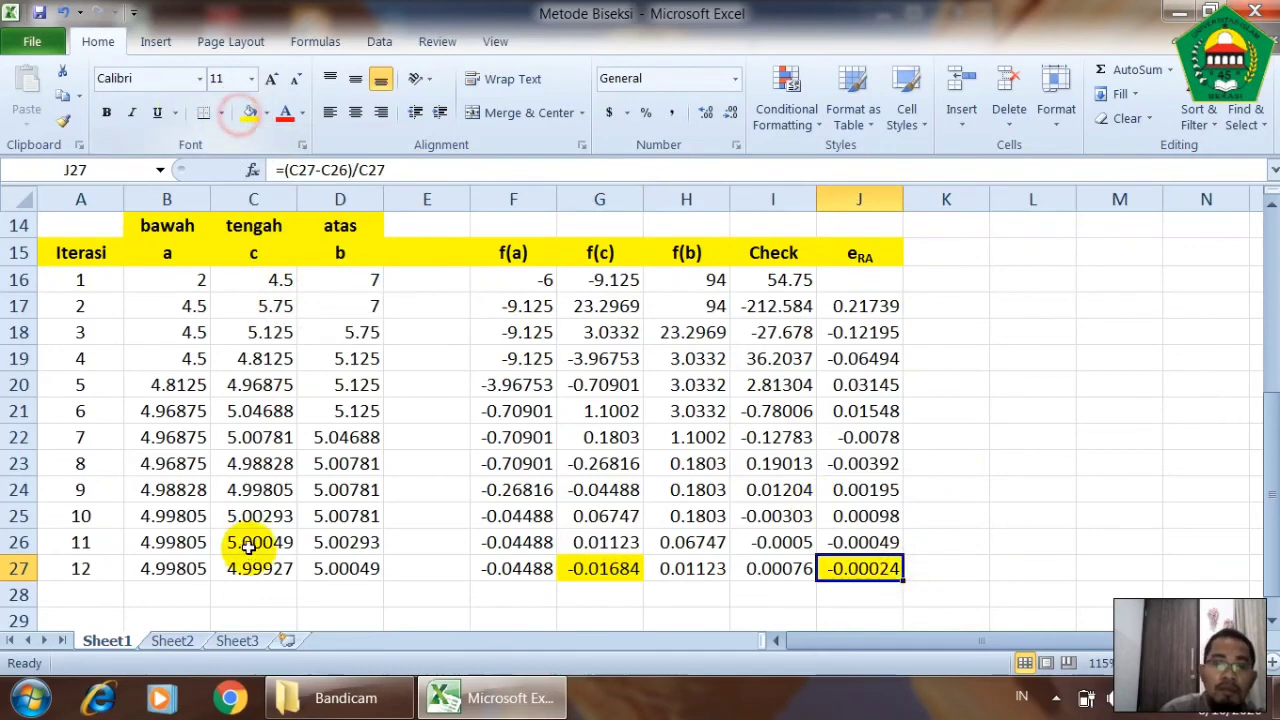
Highlight the twelfth iteration's midpoint c in C27 with a medium blue theme fill to mark the second root.
left_click(265, 575)
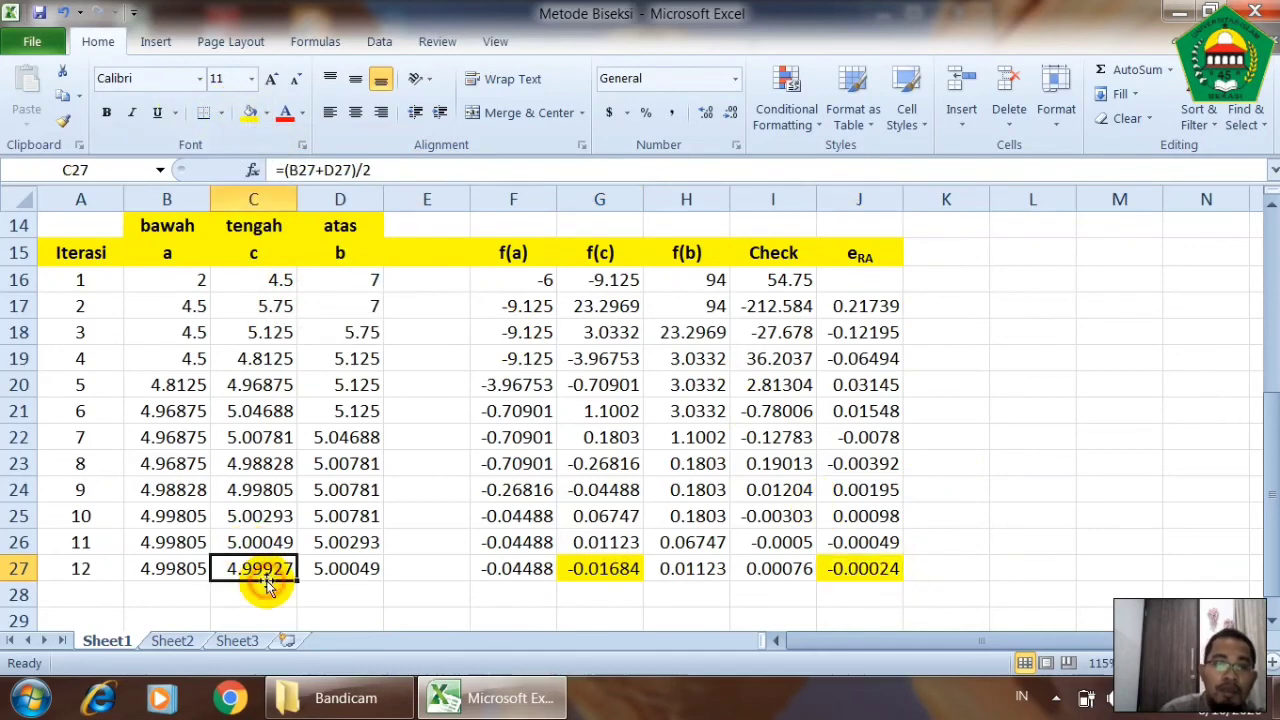
left_click(267, 119)
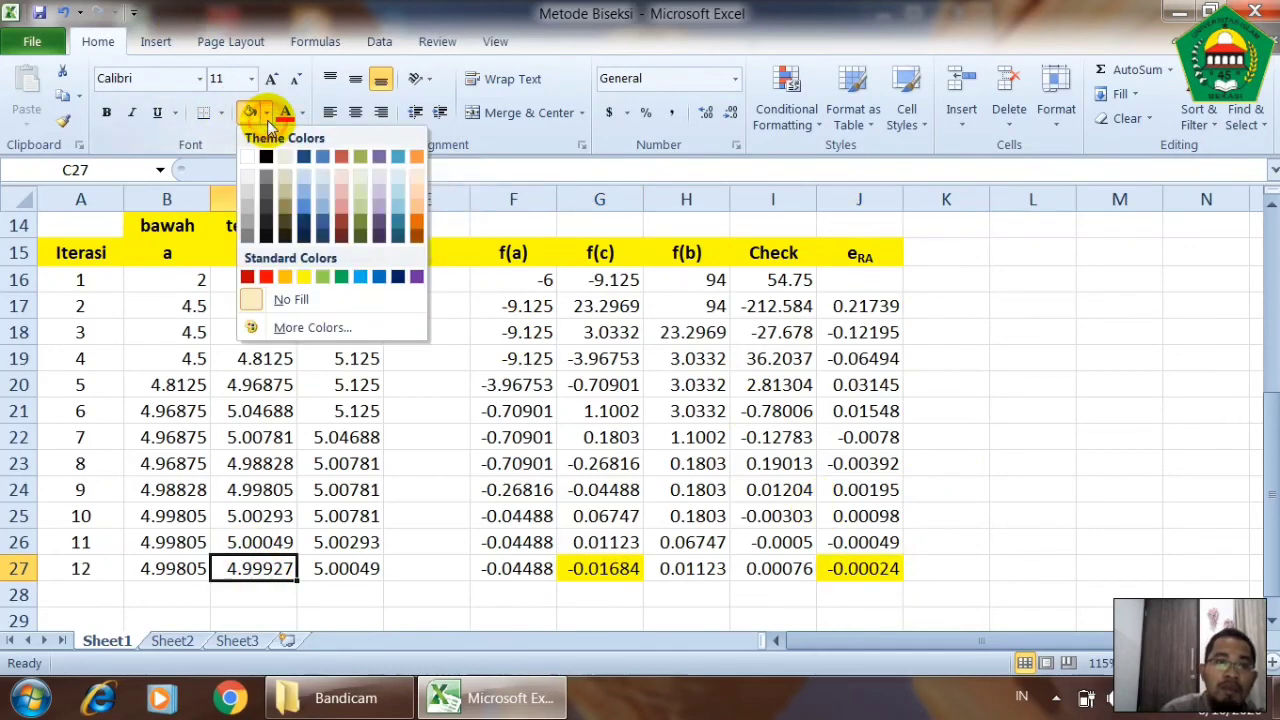
left_click(311, 192)
scroll(471, 449, "up", 2)
scroll(437, 423, "down", 2)
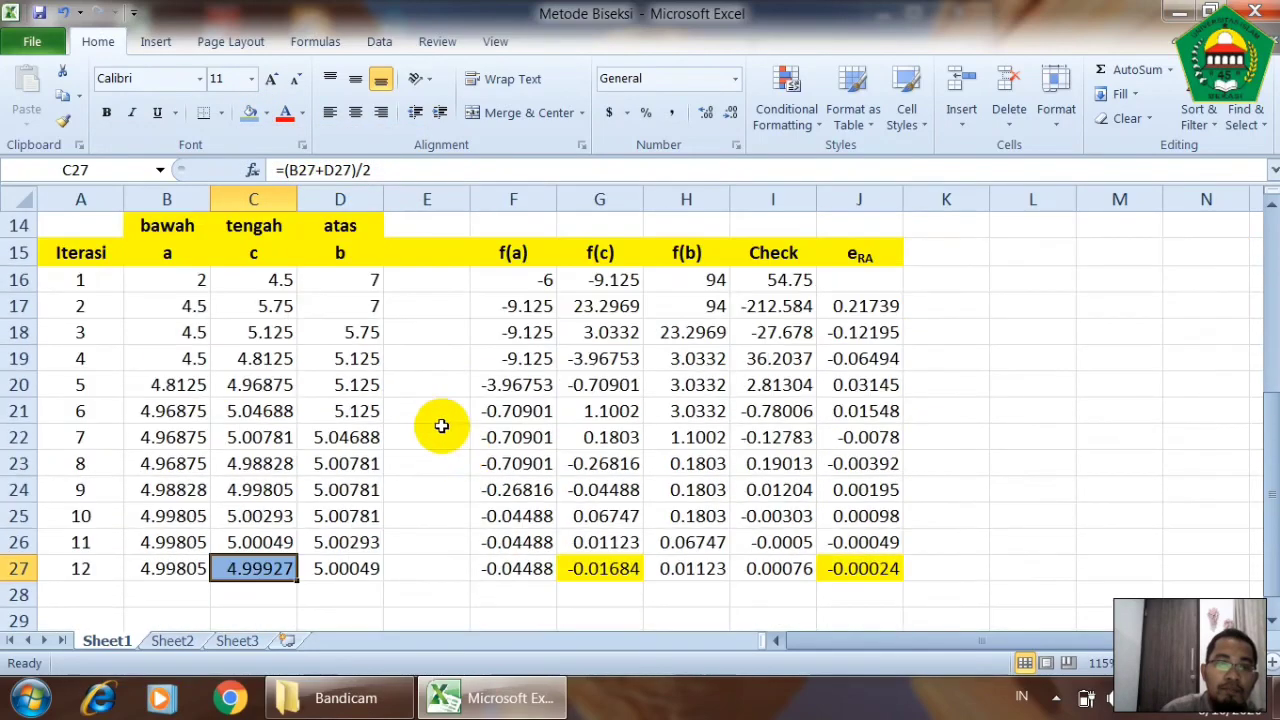
left_click(267, 113)
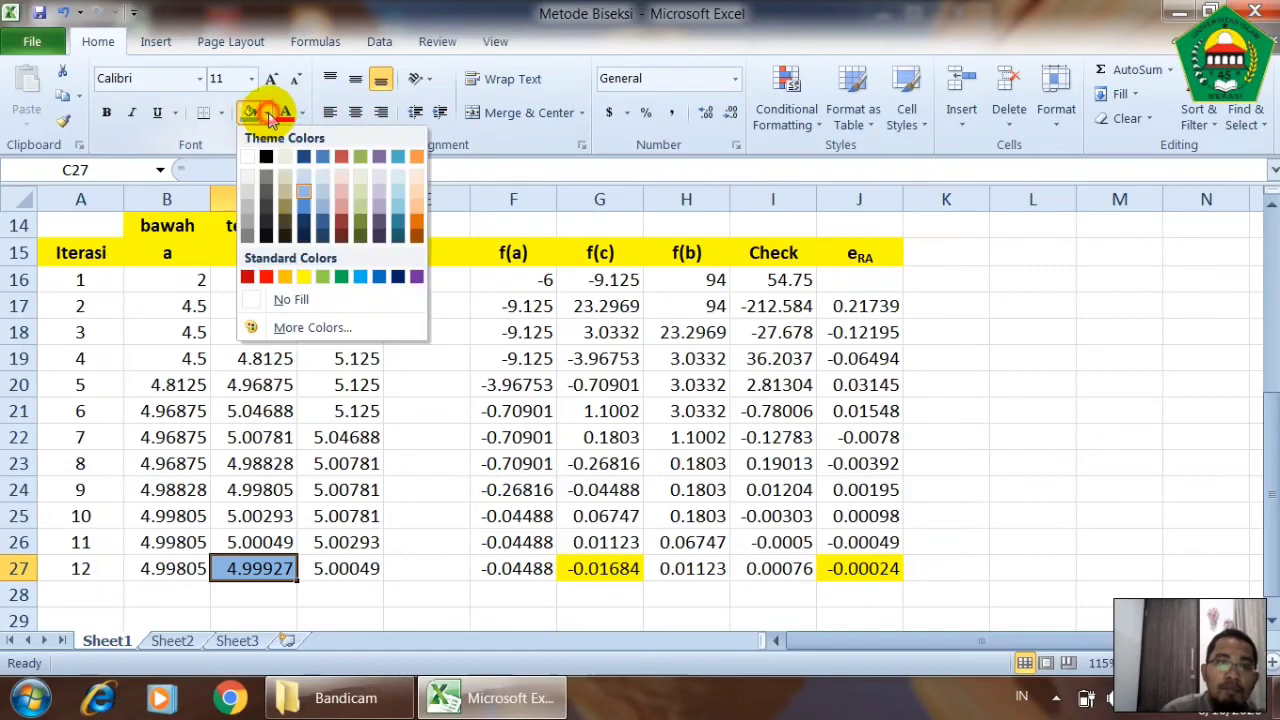
key("Escape")
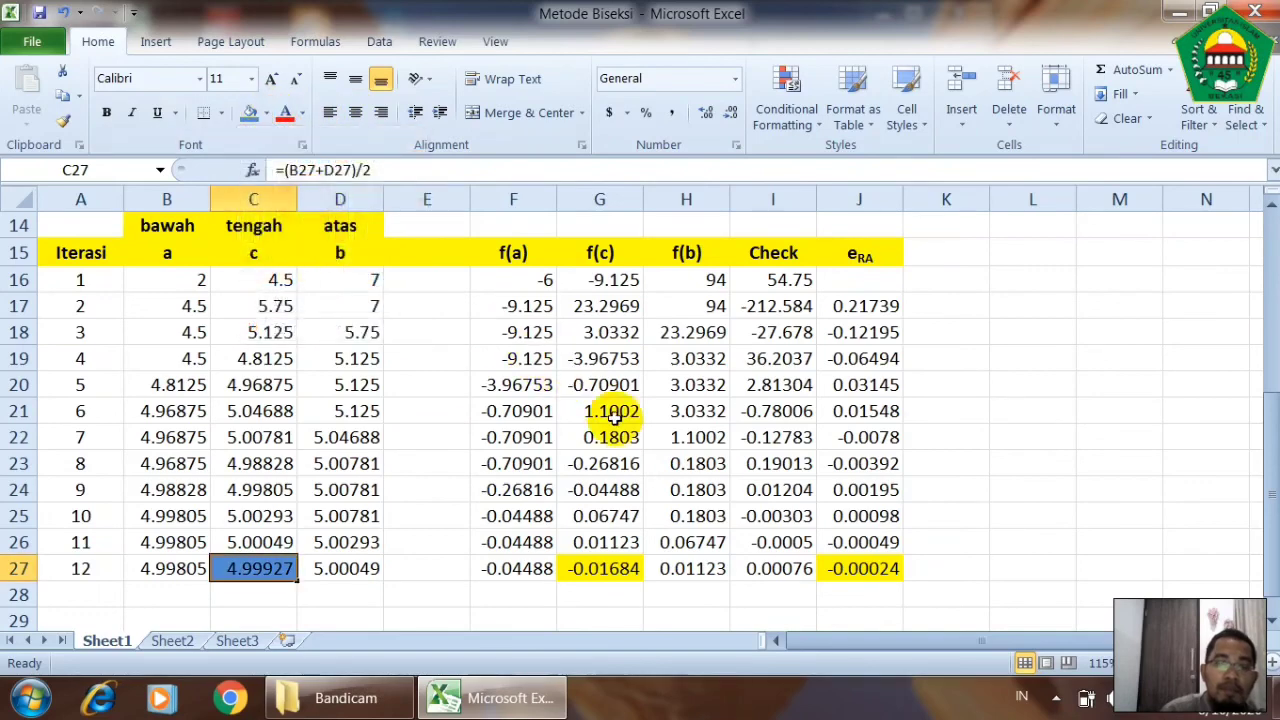
Review both iteration tables, comparing their starting intervals and highlighted final roots with the function in the title.
scroll(605, 440, "up", 1)
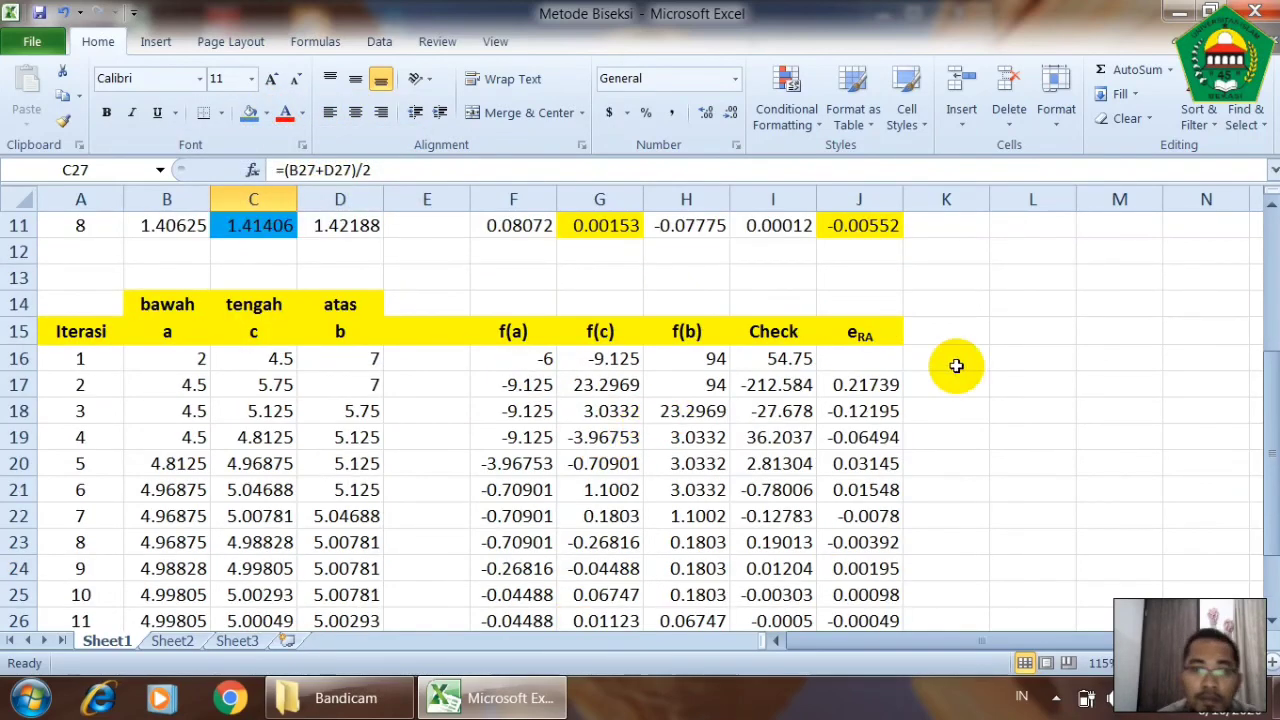
scroll(930, 410, "up", 3)
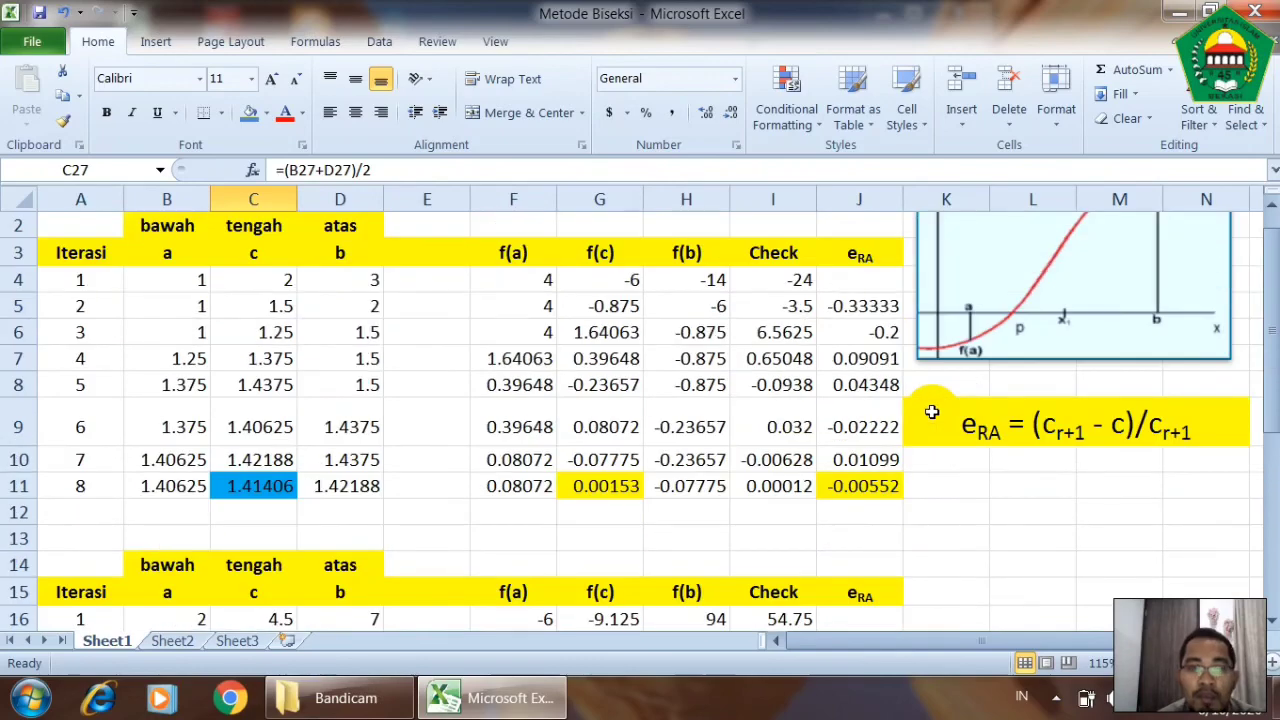
scroll(931, 412, "down", 2)
scroll(931, 414, "up", 2)
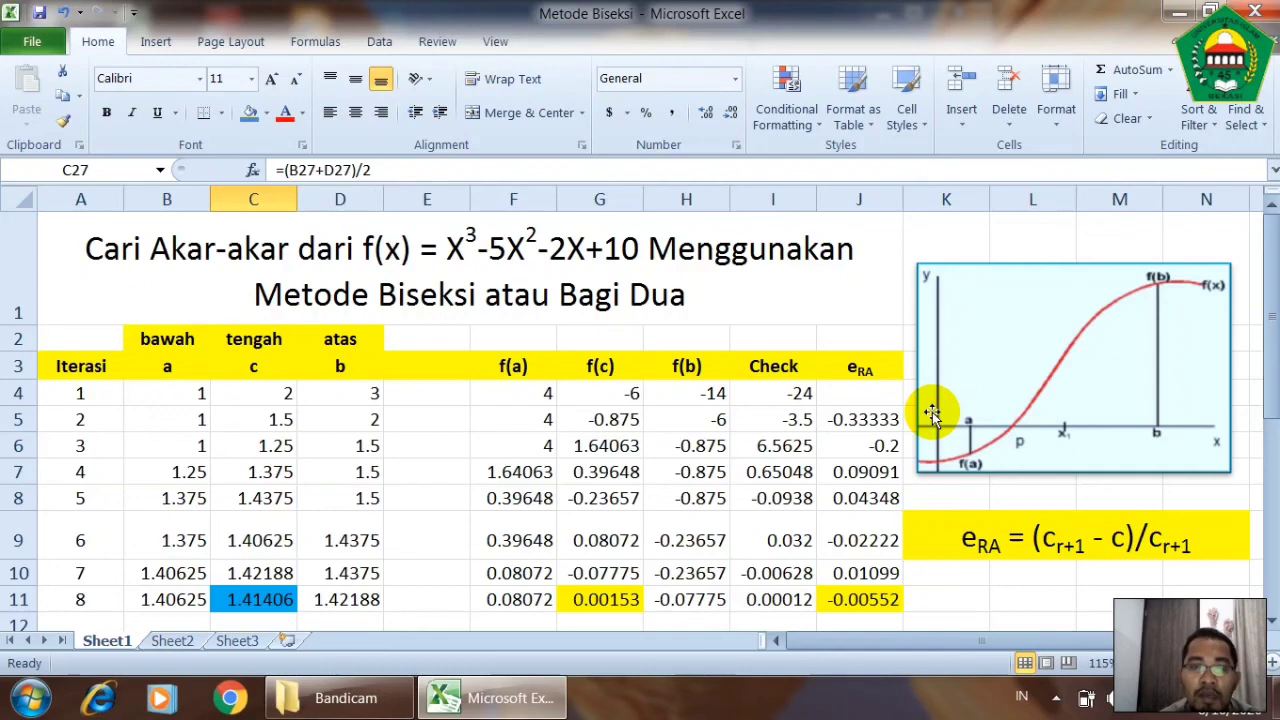
scroll(801, 393, "down", 2)
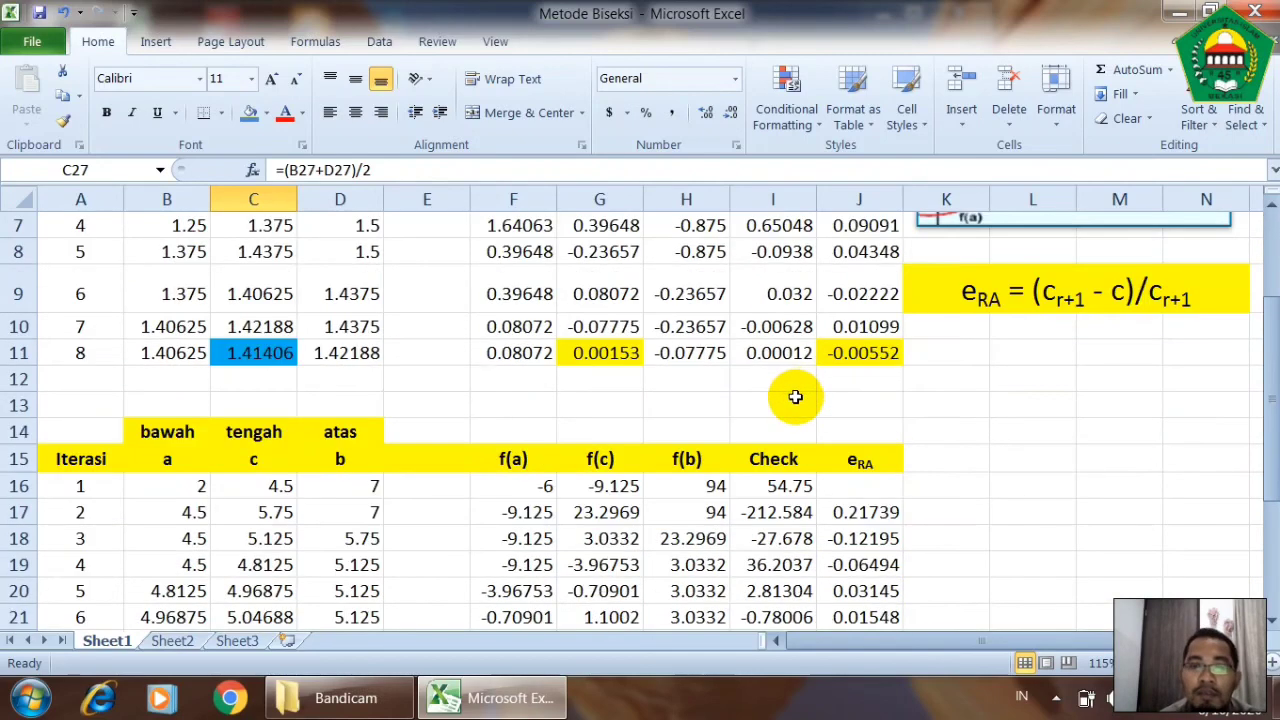
scroll(746, 366, "down", 1)
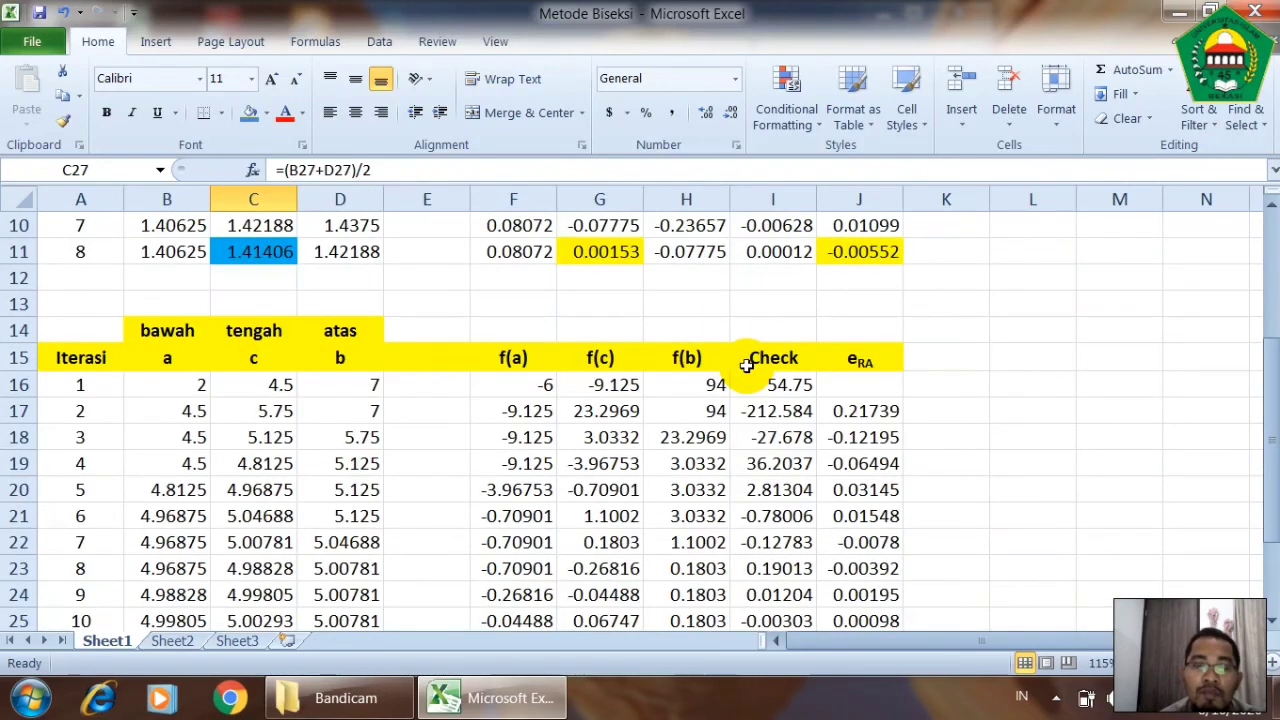
scroll(746, 366, "down", 1)
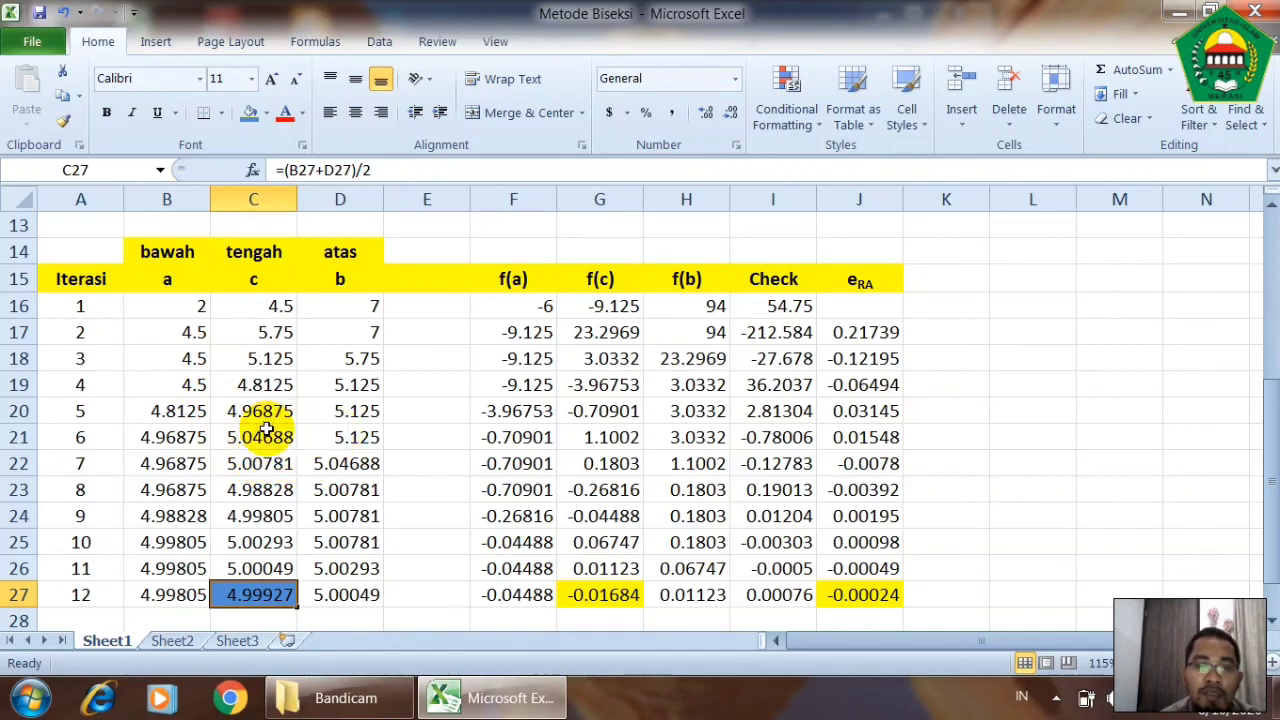
scroll(266, 428, "up", 4)
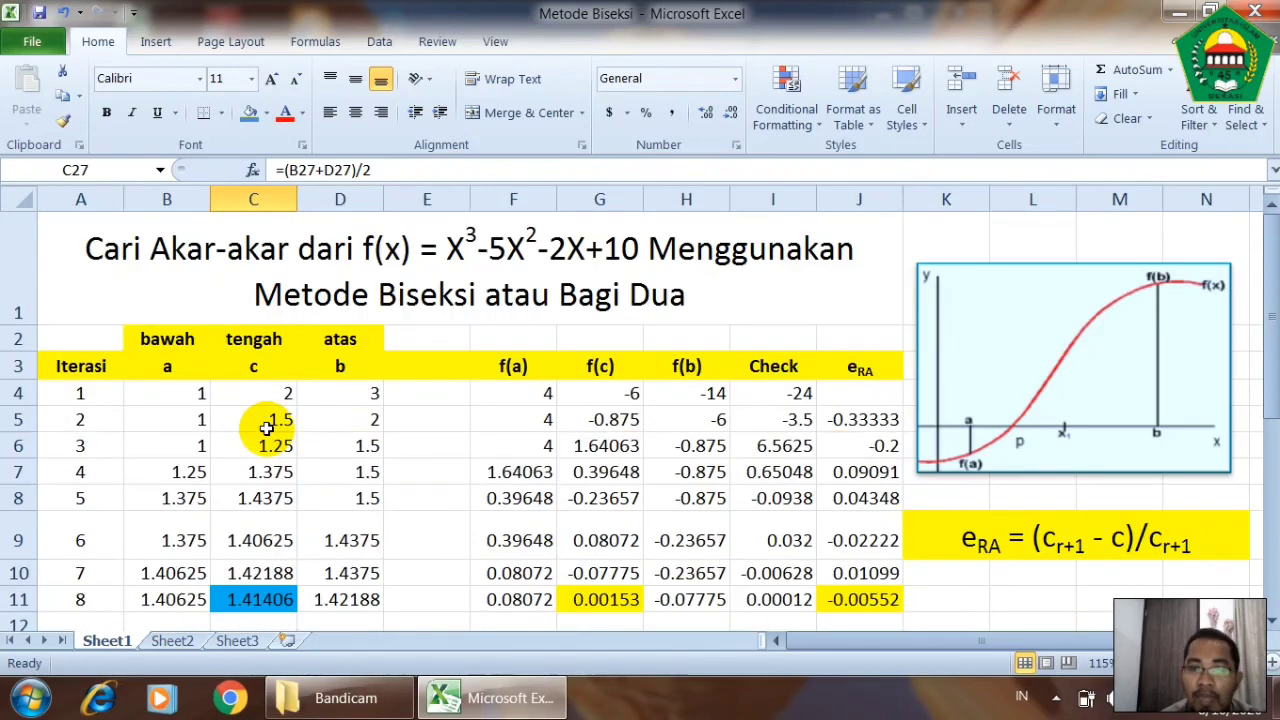